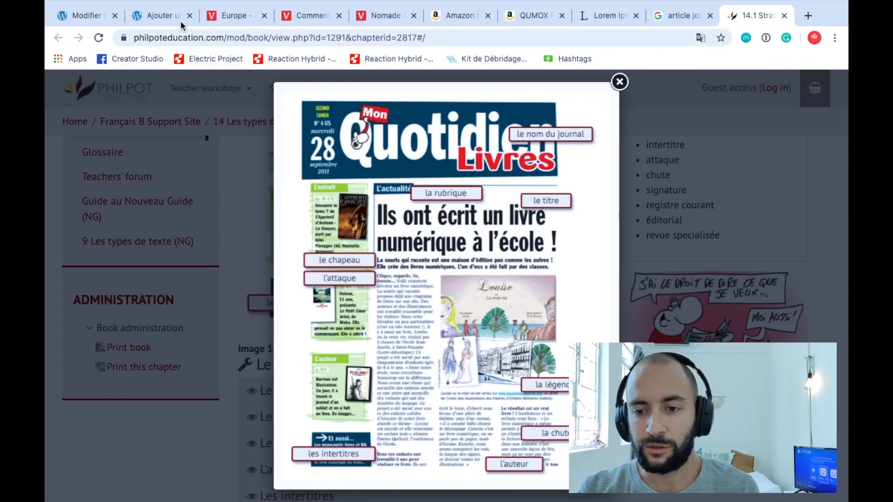
Check the example newspaper article for its name and change the WordPress page title to "Quotidien"
{"action": "left_click", "coordinate": [158, 15]}
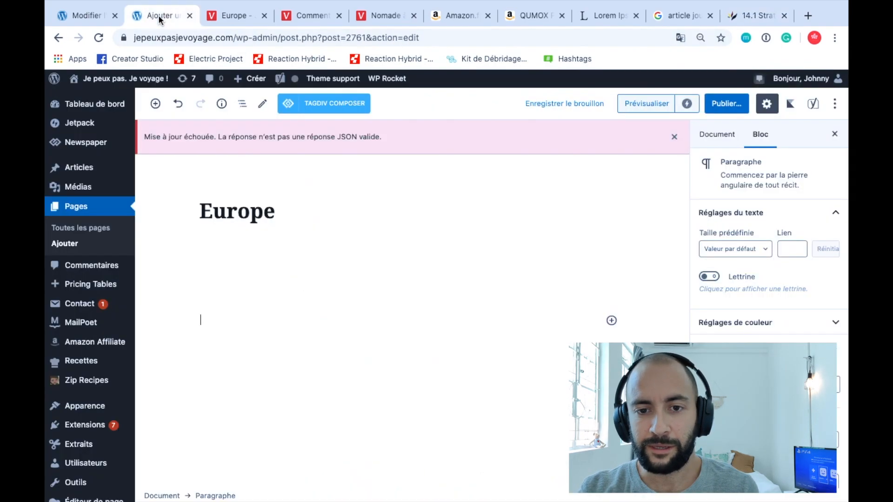
{"action": "double_click", "coordinate": [216, 202]}
{"action": "key", "text": "BackSpace"}
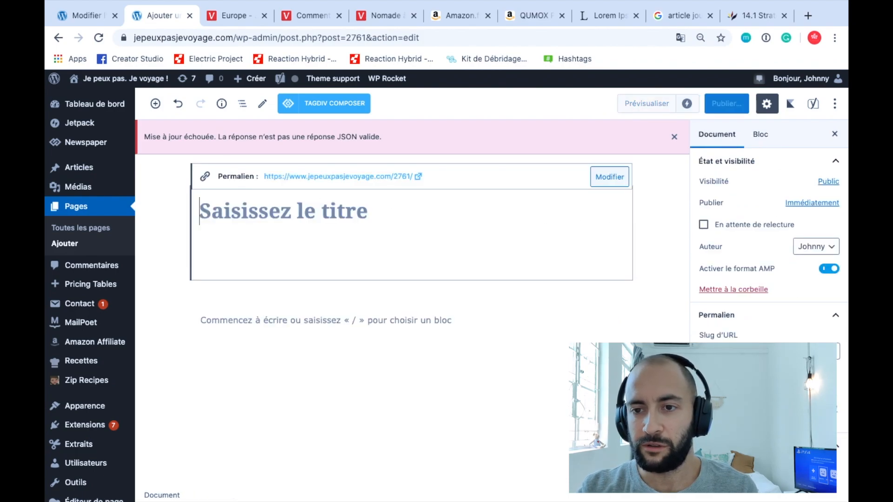
{"action": "left_click", "coordinate": [750, 16]}
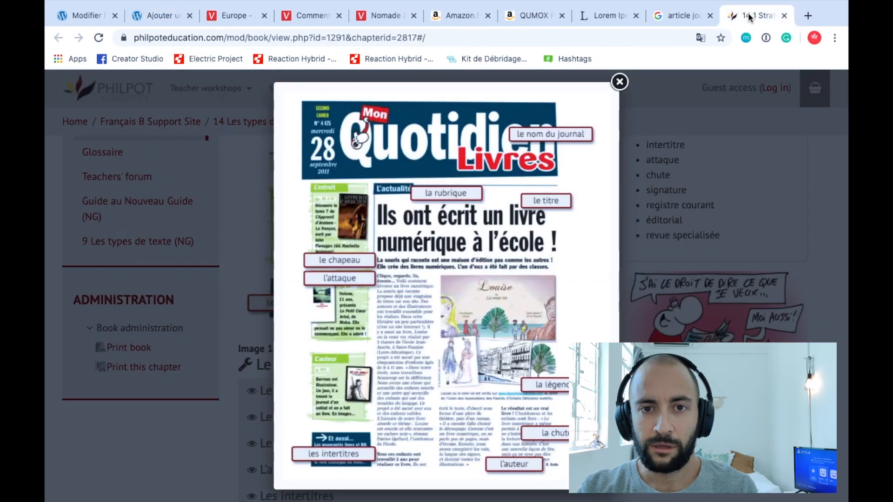
{"action": "left_click", "coordinate": [213, 15]}
{"action": "left_click", "coordinate": [172, 15]}
{"action": "type", "text": "Q"}
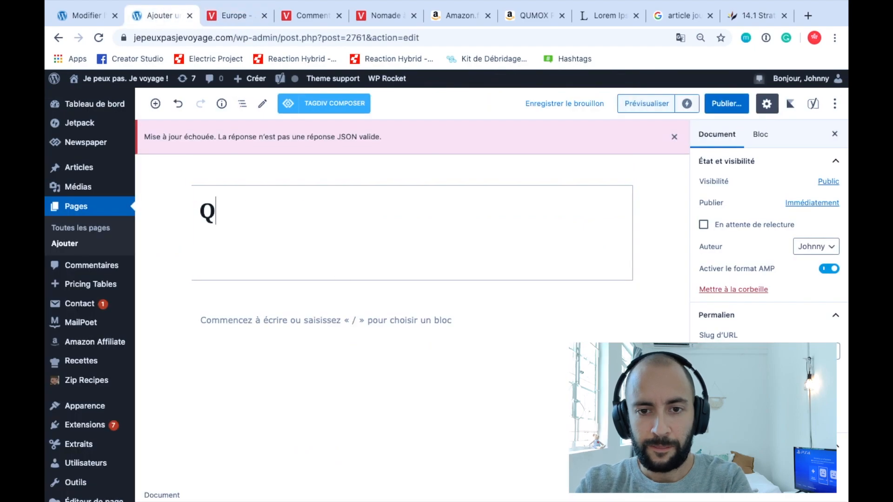
{"action": "type", "text": "uotidien"}
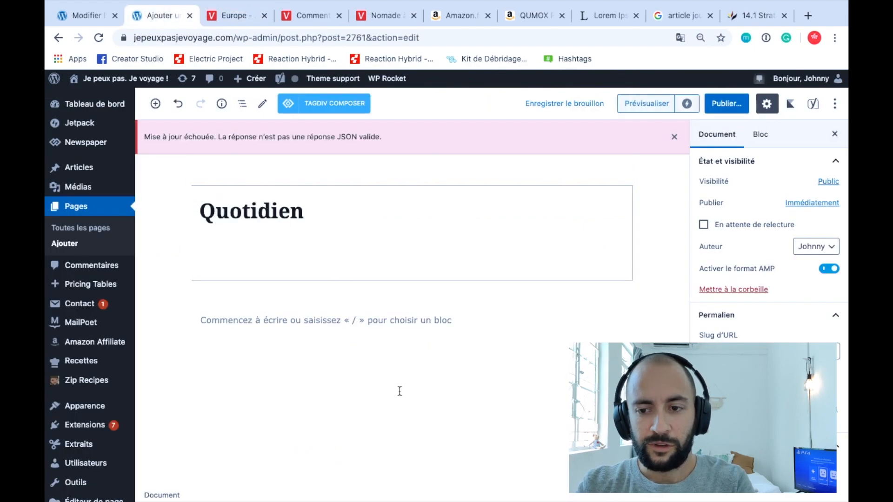
Insert a Colonnes block under the title, using the two-column layout with one third followed by two thirds
{"action": "left_click", "coordinate": [338, 320]}
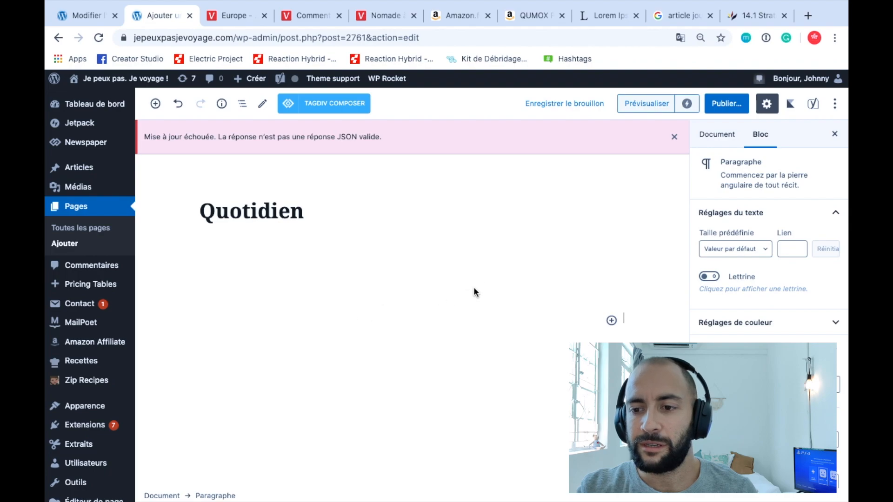
{"action": "left_click", "coordinate": [611, 320]}
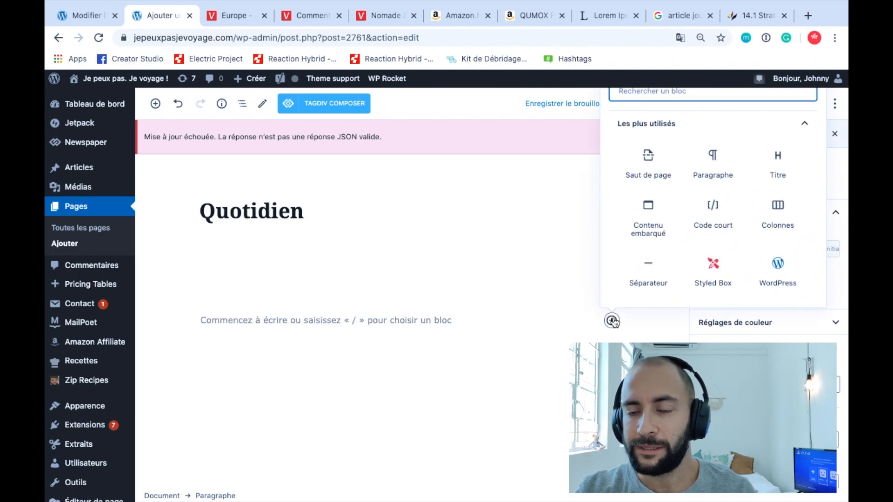
{"action": "left_click", "coordinate": [774, 221]}
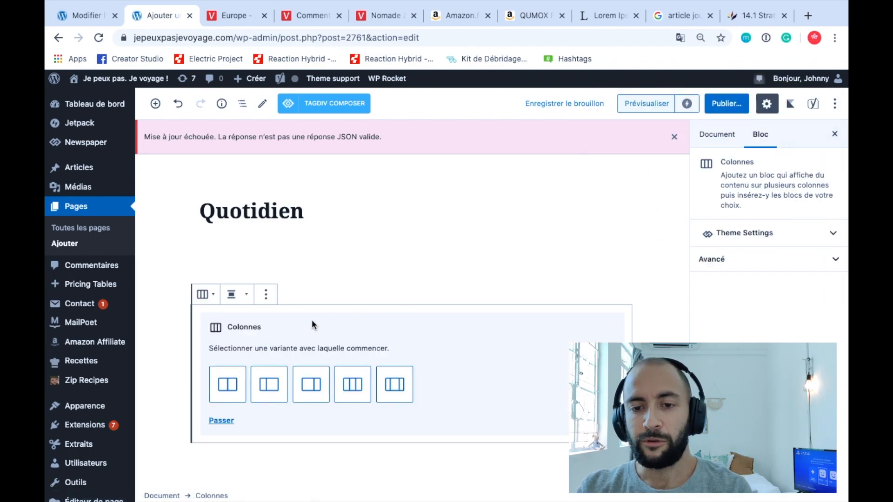
{"action": "left_click", "coordinate": [756, 14]}
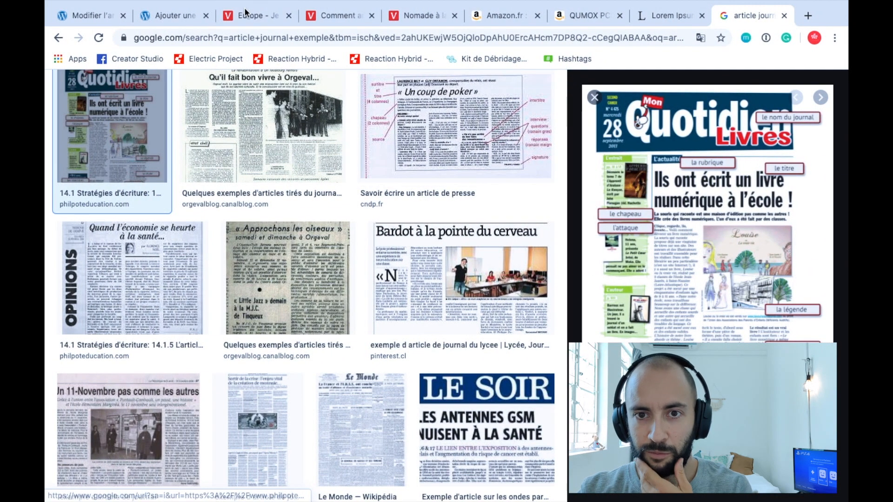
{"action": "left_click", "coordinate": [169, 16]}
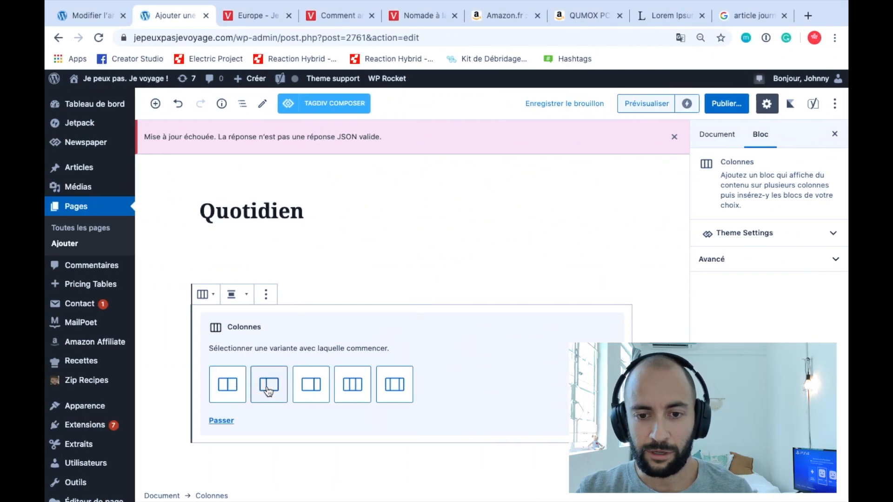
{"action": "left_click", "coordinate": [268, 389]}
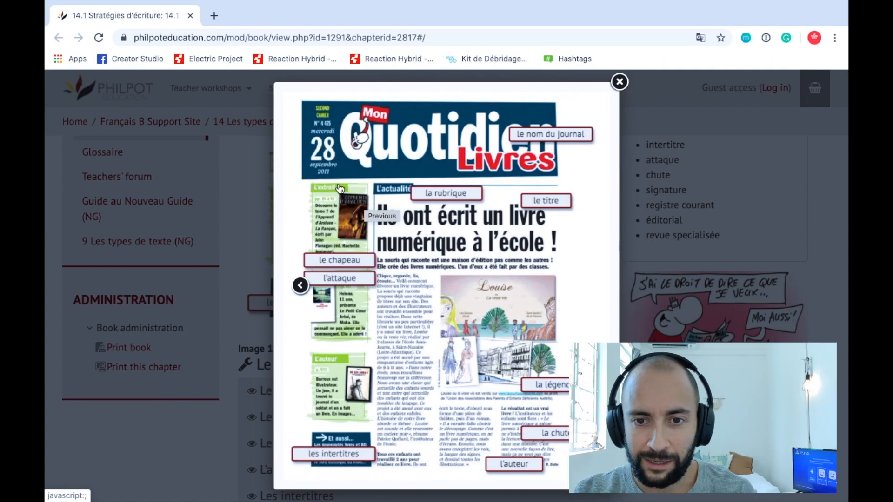
Add a Groupe block inside the narrow column of the page layout
{"action": "key", "text": "ctrl+Left"}
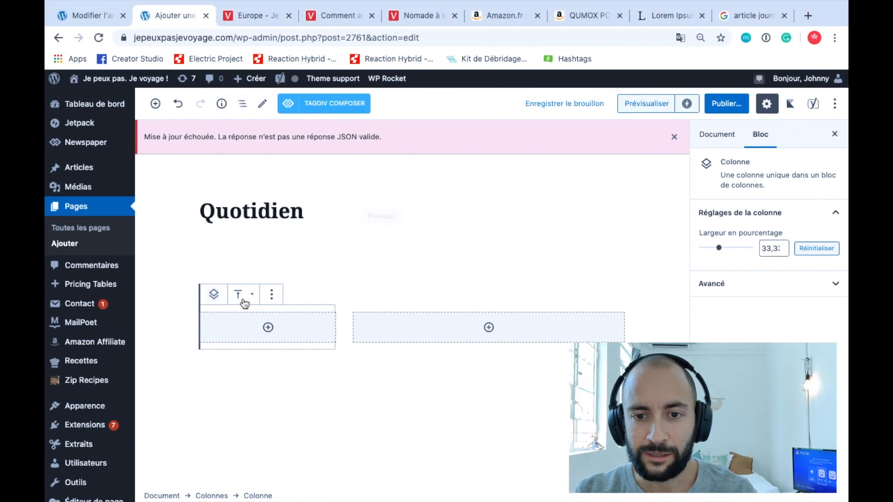
{"action": "left_click", "coordinate": [267, 328]}
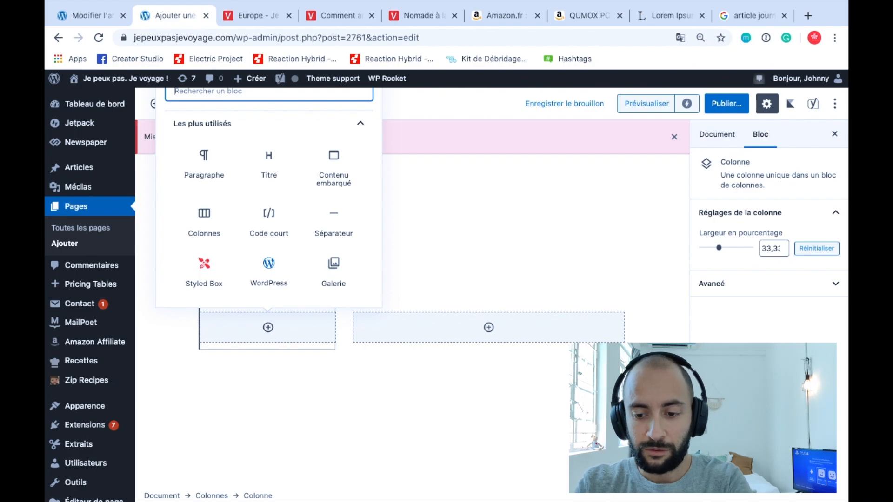
{"action": "type", "text": "grou"}
{"action": "left_click", "coordinate": [205, 160]}
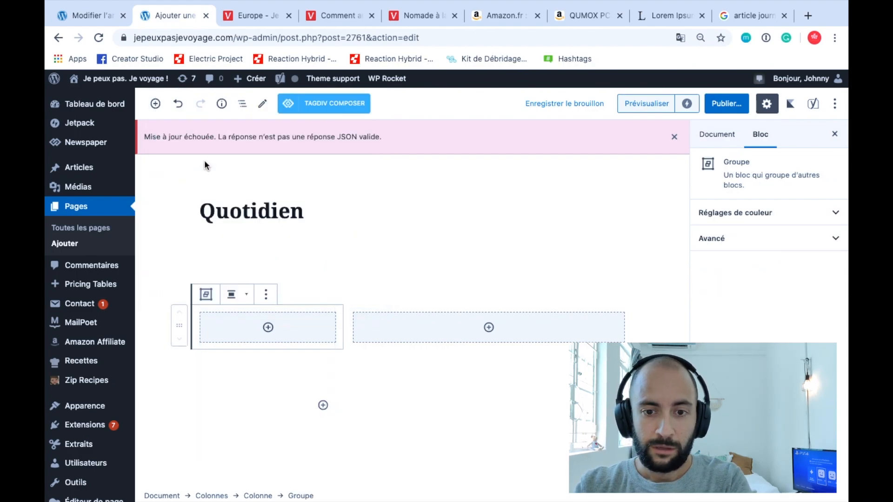
Set the group's text colour to very light grey and its background colour to turquoise
{"action": "left_click", "coordinate": [757, 212]}
{"action": "left_click", "coordinate": [798, 258]}
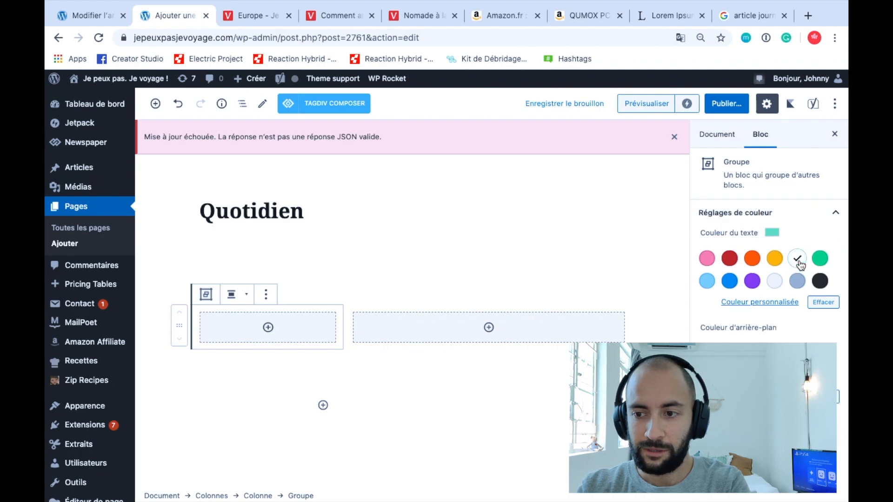
{"action": "left_click", "coordinate": [775, 281]}
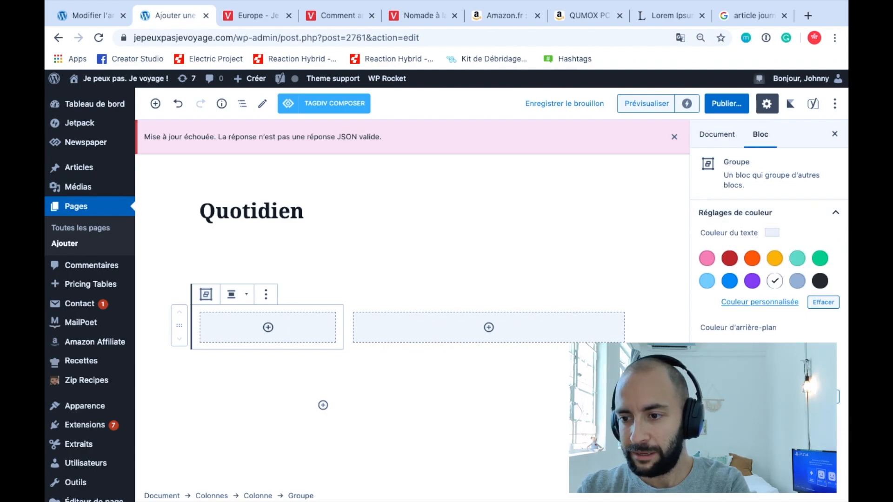
{"action": "left_click", "coordinate": [799, 354]}
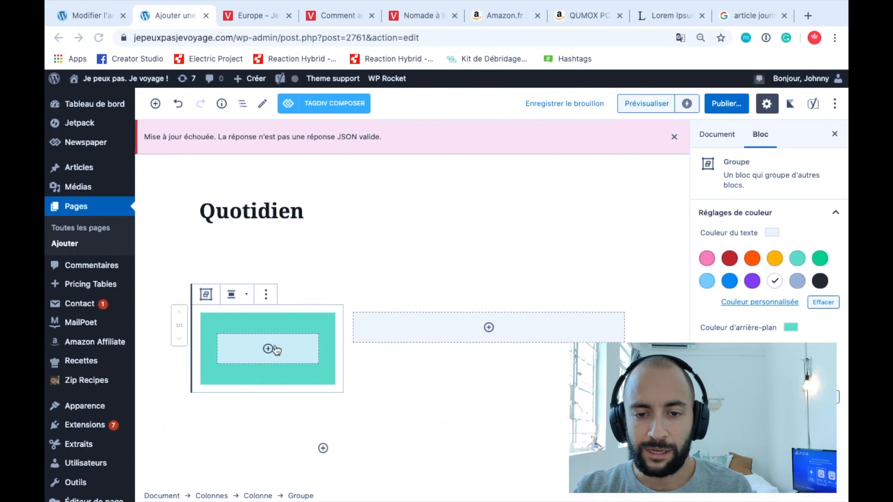
Add an H2 heading reading "L'extrait" inside the turquoise group
{"action": "left_click", "coordinate": [269, 348]}
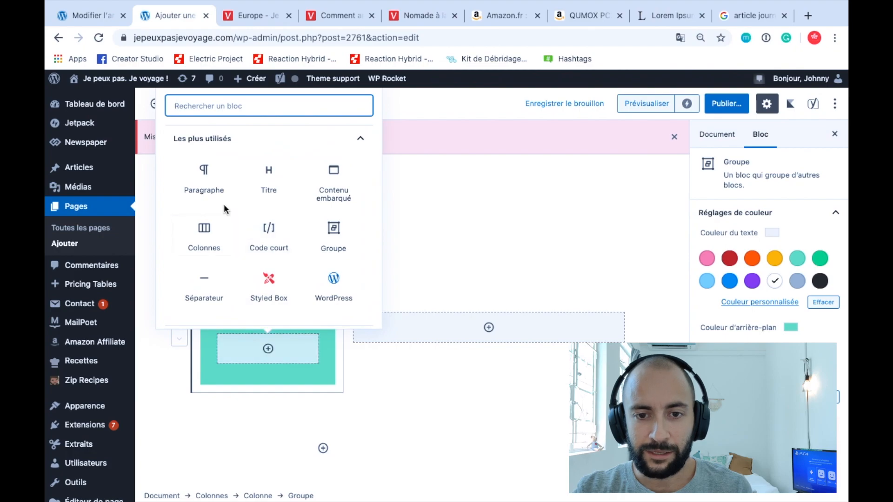
{"action": "left_click", "coordinate": [264, 182]}
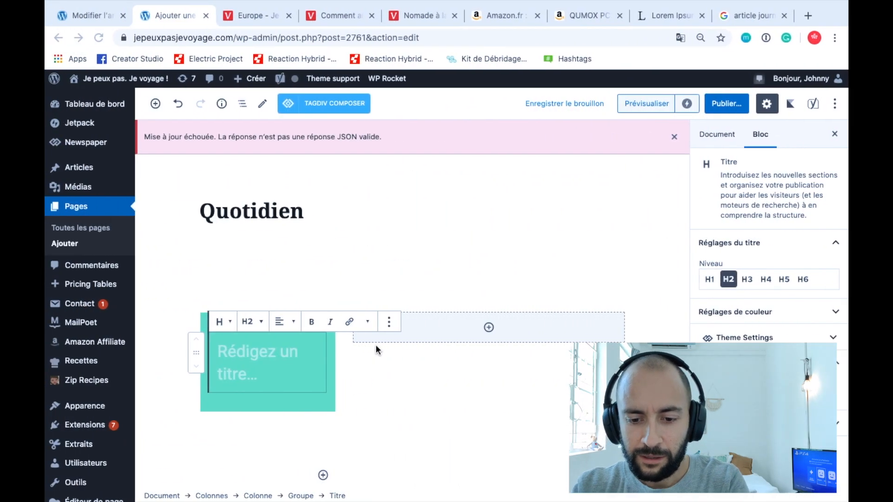
{"action": "type", "text": "L'extrait"}
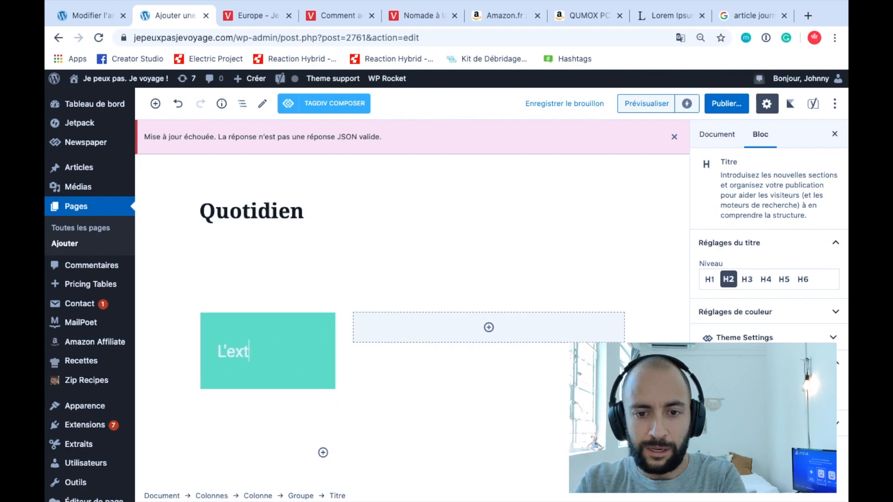
Copy the "What is Lorem Ipsum?" paragraph from lipsum.com and paste it under the "L'extrait" heading
{"action": "key", "text": "Return"}
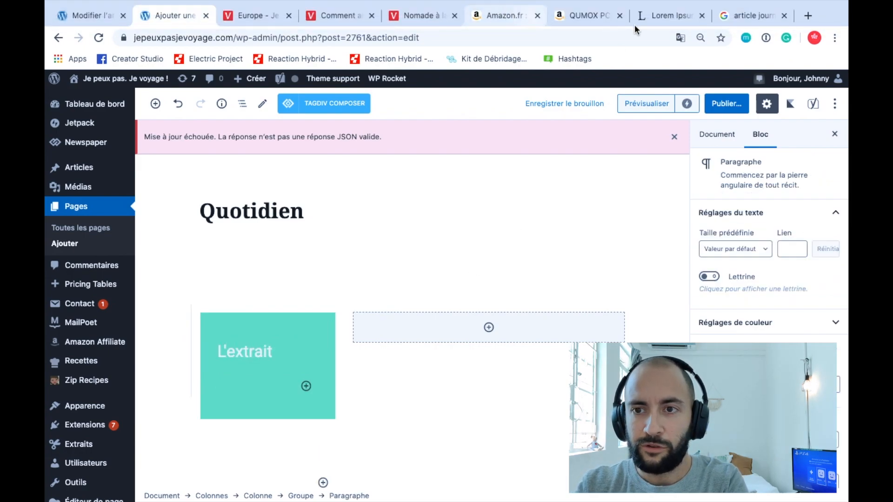
{"action": "left_click", "coordinate": [670, 16]}
{"action": "double_click", "coordinate": [266, 274]}
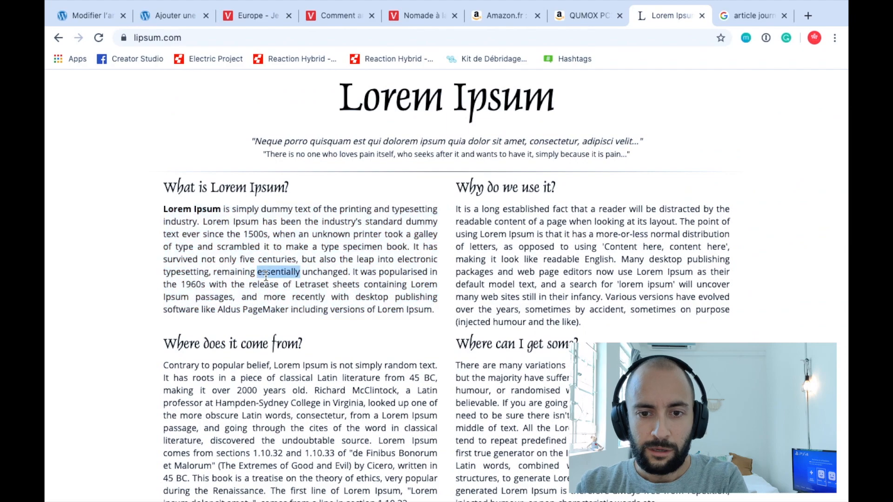
{"action": "triple_click", "coordinate": [231, 271]}
{"action": "key", "text": "ctrl+c"}
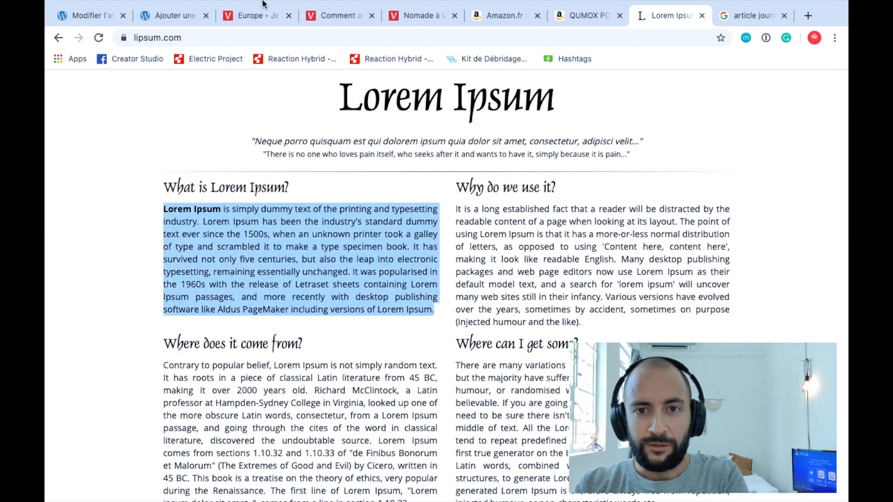
{"action": "left_click", "coordinate": [171, 16]}
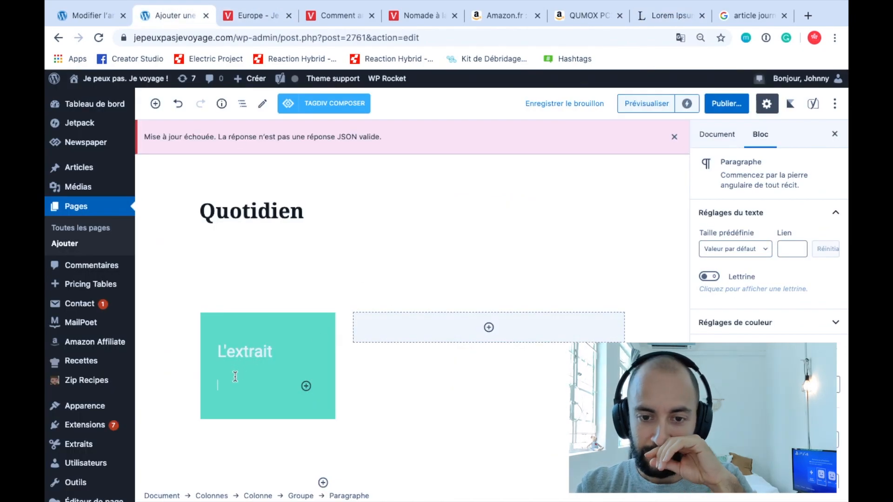
{"action": "key", "text": "ctrl+v"}
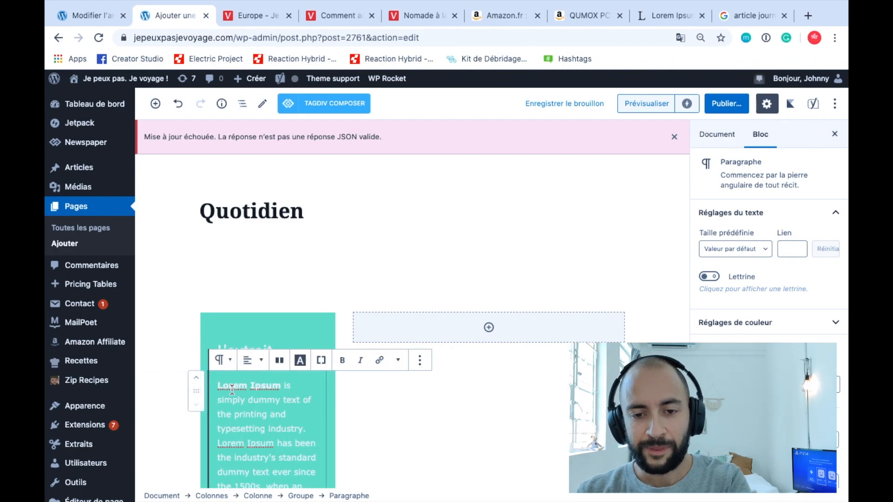
Cut the pasted paragraph down to its first sentence, ending at "typesetting industry."
{"action": "scroll", "coordinate": [232, 390], "scroll_direction": "down", "scroll_amount": 5}
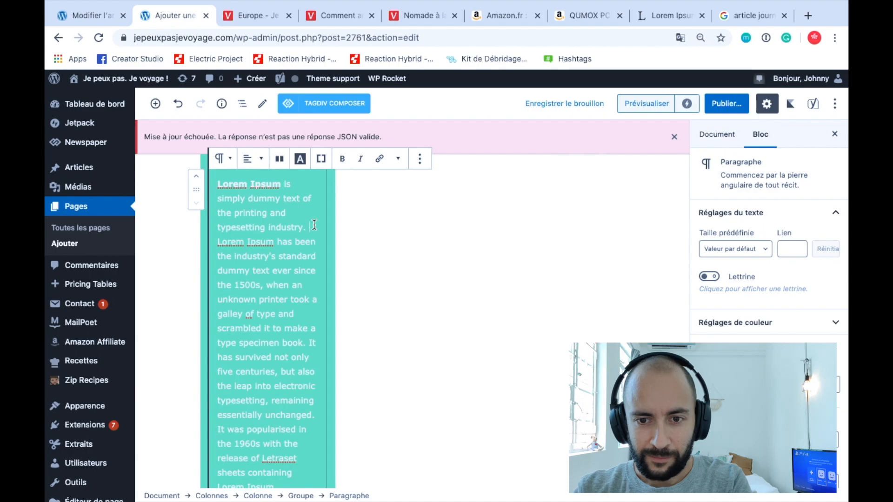
{"action": "scroll", "coordinate": [322, 342], "scroll_direction": "down", "scroll_amount": 4}
{"action": "scroll", "coordinate": [323, 345], "scroll_direction": "down", "scroll_amount": 3}
{"action": "key", "text": "ctrl+a"}
{"action": "key", "text": "BackSpace"}
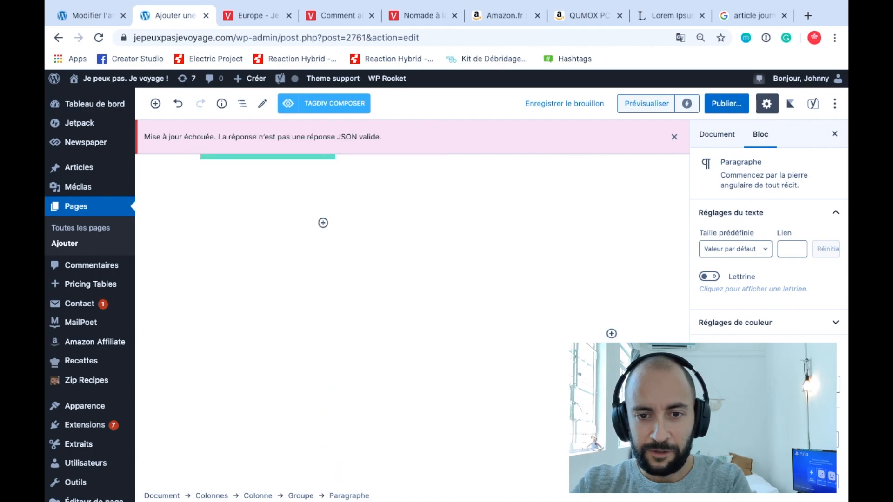
{"action": "left_click", "coordinate": [285, 308]}
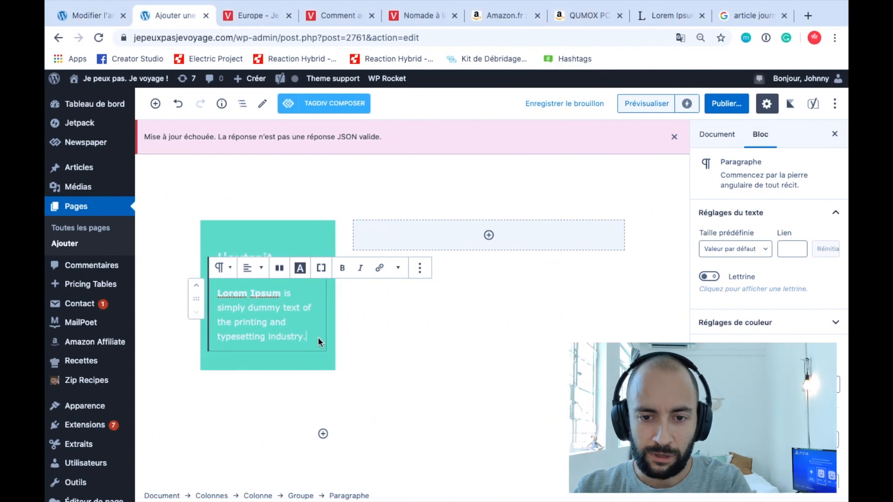
Paste the copied Lorem Ipsum text as a second paragraph inside the turquoise group
{"action": "left_click", "coordinate": [319, 342]}
{"action": "key", "text": "Return"}
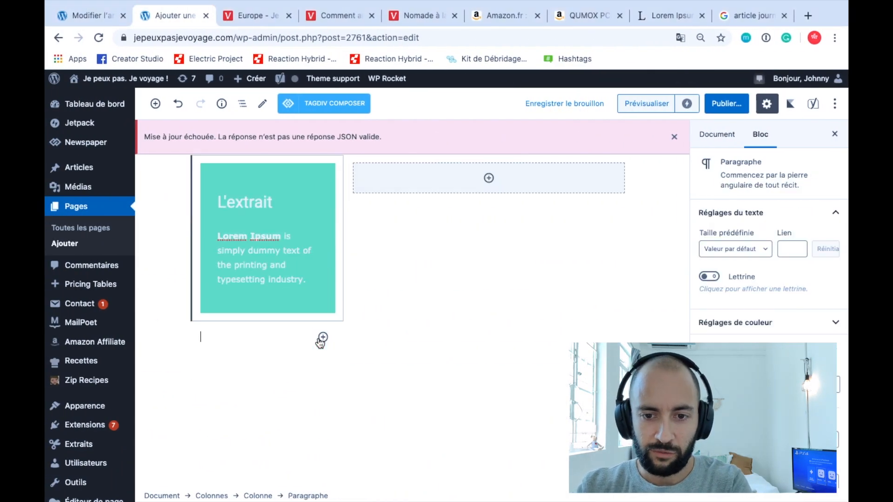
{"action": "left_click", "coordinate": [322, 279]}
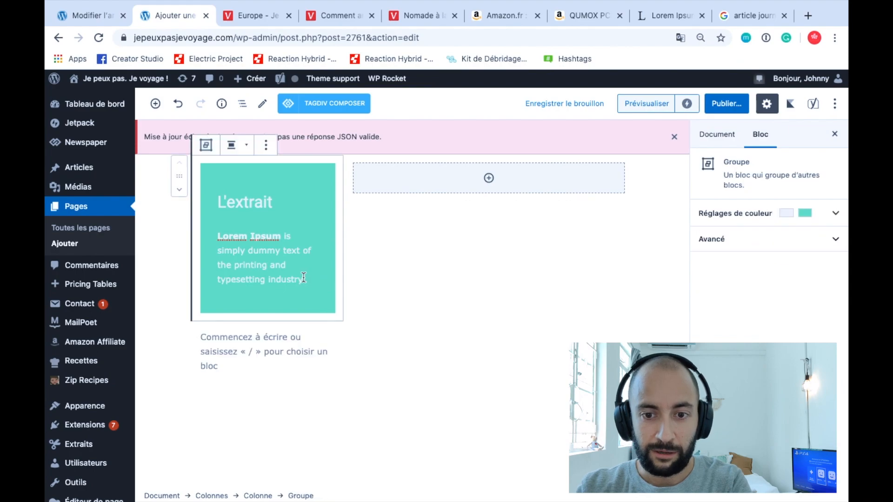
{"action": "left_click", "coordinate": [303, 277]}
{"action": "key", "text": "ctrl+v"}
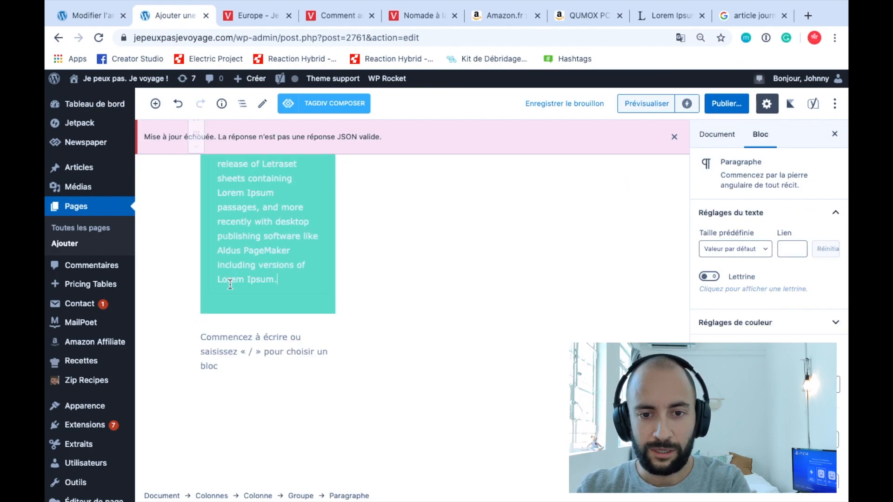
Shorten the second Lorem Ipsum paragraph in the turquoise group so that it ends at "essentially unchanged."
{"action": "scroll", "coordinate": [279, 285], "scroll_direction": "up", "scroll_amount": 10}
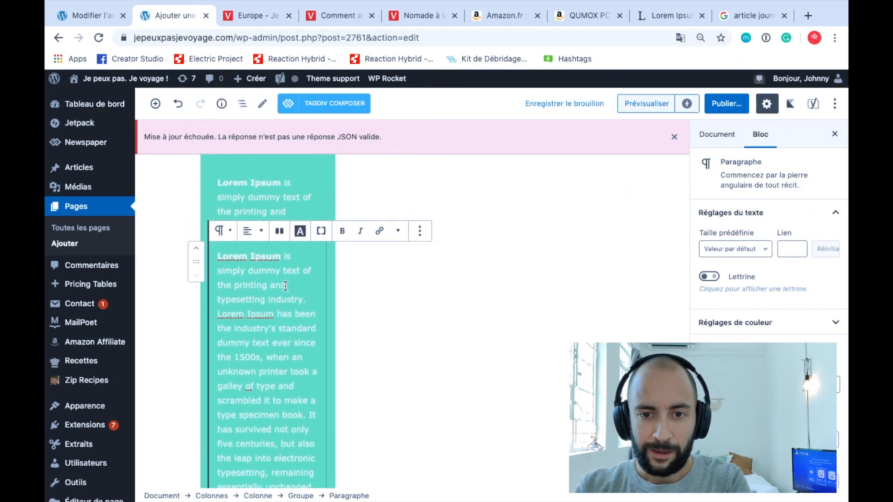
{"action": "scroll", "coordinate": [298, 247], "scroll_direction": "down", "scroll_amount": 3}
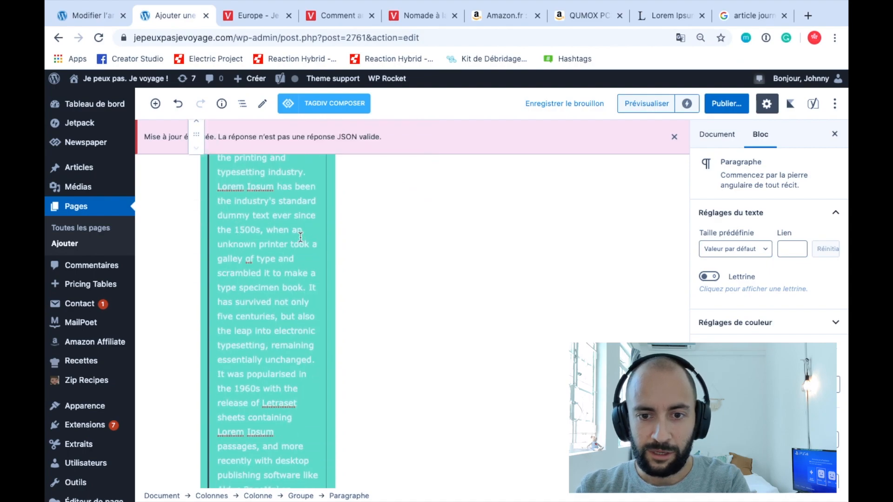
{"action": "scroll", "coordinate": [289, 230], "scroll_direction": "down", "scroll_amount": 1}
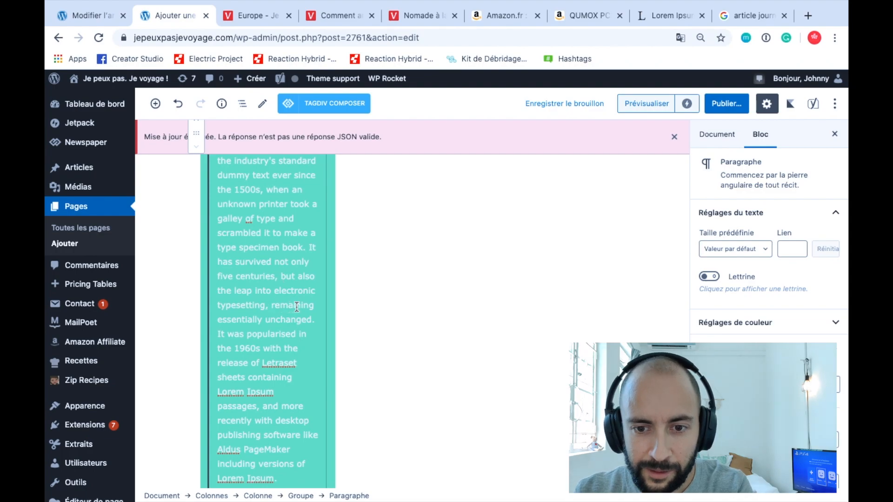
{"action": "left_click", "coordinate": [317, 319]}
{"action": "scroll", "coordinate": [319, 408], "scroll_direction": "down", "scroll_amount": 2}
{"action": "left_click", "coordinate": [300, 291], "text": "shift"}
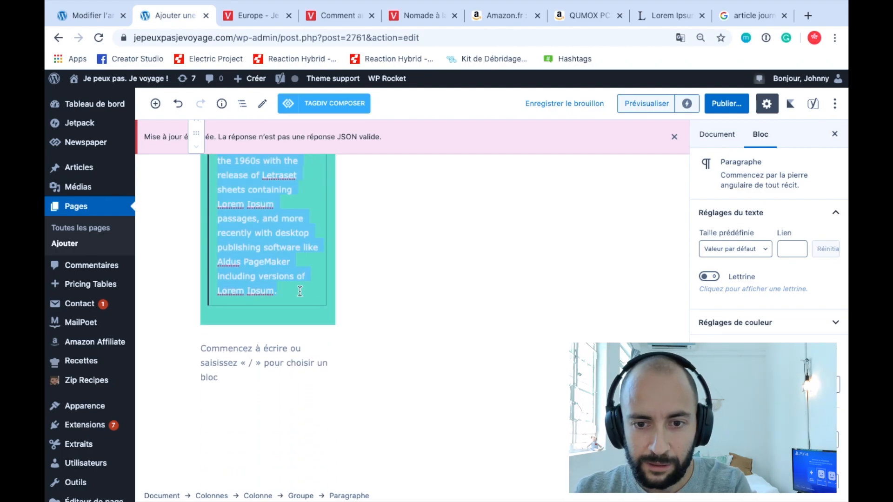
{"action": "key", "text": "BackSpace"}
{"action": "scroll", "coordinate": [300, 291], "scroll_direction": "up", "scroll_amount": 3}
Check the reference newspaper layout and duplicate the whole turquoise "L'extrait" group in the narrow column
{"action": "key", "text": "ctrl+Right"}
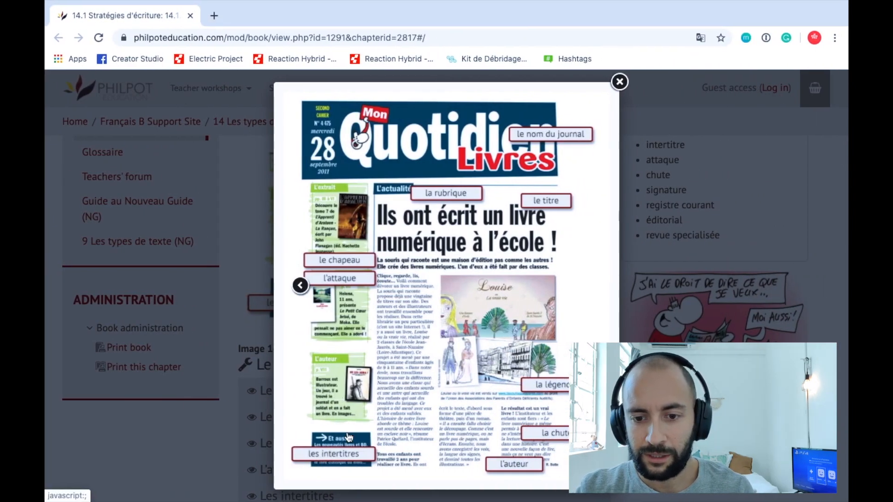
{"action": "key", "text": "ctrl+Left"}
{"action": "scroll", "coordinate": [303, 259], "scroll_direction": "up", "scroll_amount": 10}
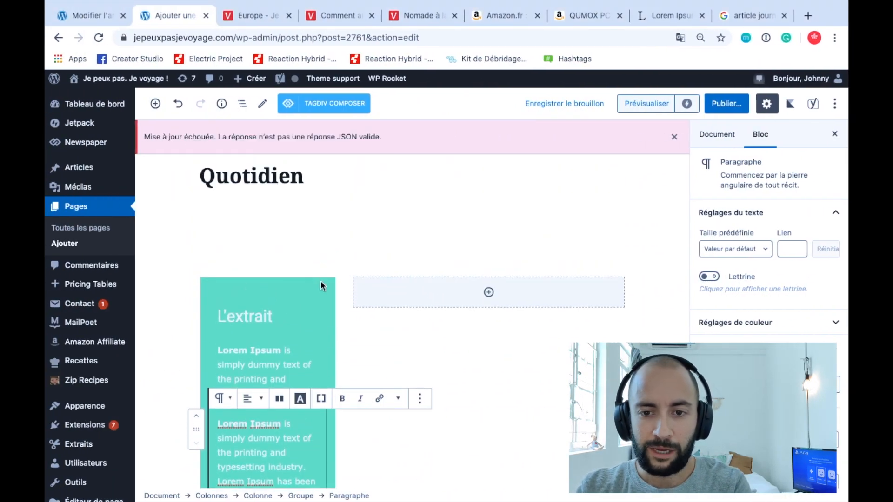
{"action": "scroll", "coordinate": [321, 279], "scroll_direction": "down", "scroll_amount": 4}
{"action": "scroll", "coordinate": [320, 284], "scroll_direction": "up", "scroll_amount": 3}
{"action": "scroll", "coordinate": [321, 222], "scroll_direction": "down", "scroll_amount": 4}
{"action": "left_click", "coordinate": [321, 217]}
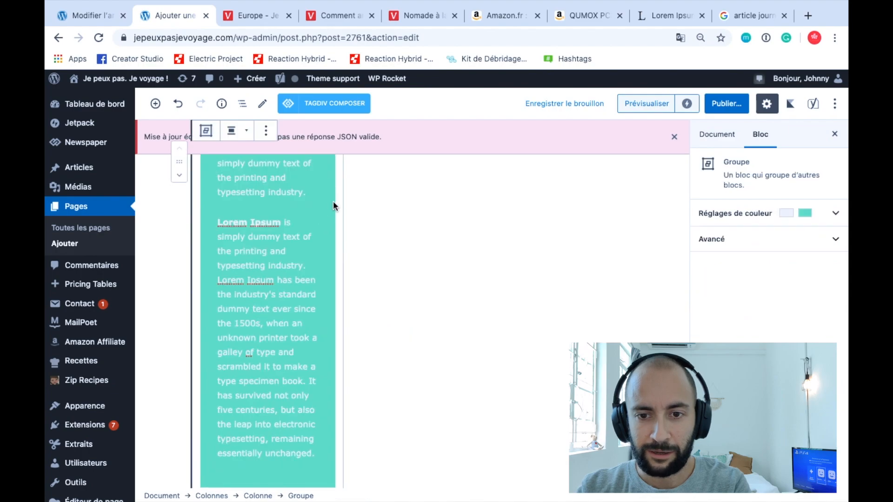
{"action": "scroll", "coordinate": [333, 205], "scroll_direction": "up", "scroll_amount": 4}
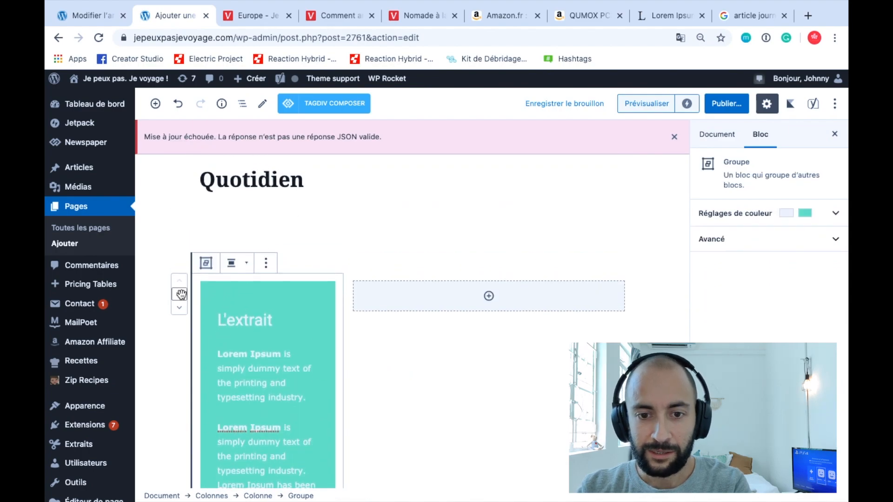
{"action": "left_click", "coordinate": [267, 263]}
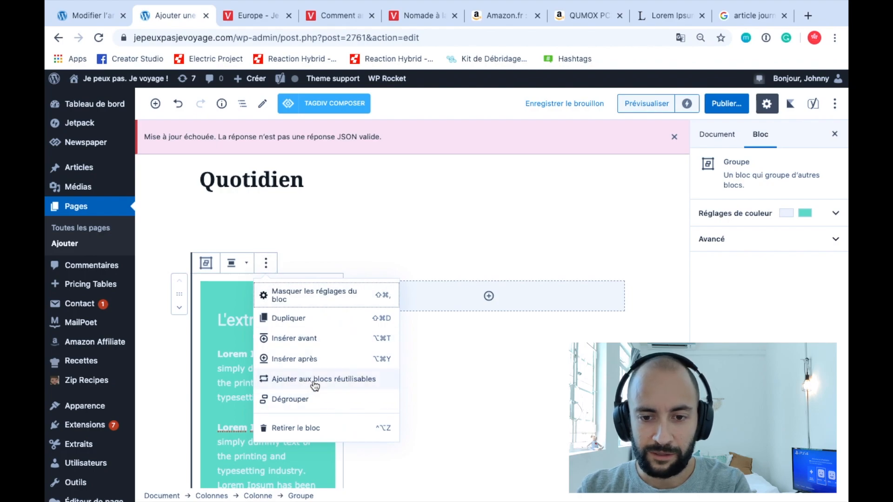
{"action": "left_click", "coordinate": [304, 321]}
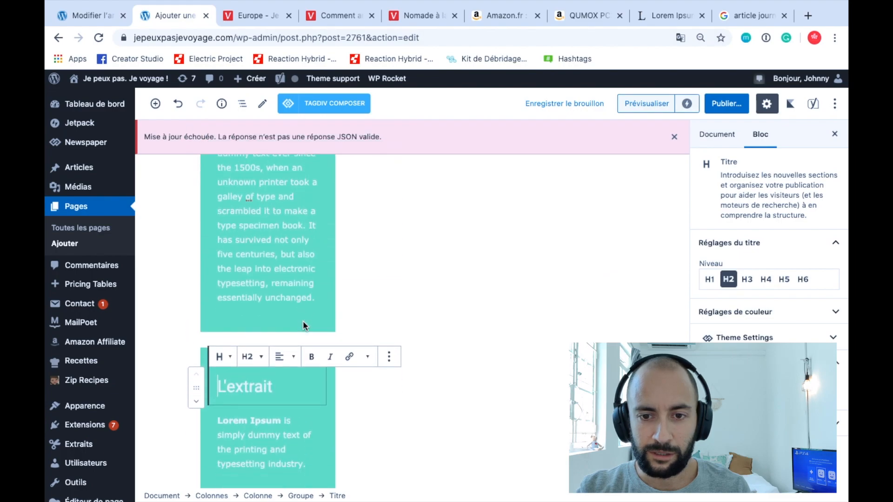
Delete the long second paragraph from the lower turquoise group, keeping only its heading and the one-sentence paragraph
{"action": "left_click", "coordinate": [422, 383]}
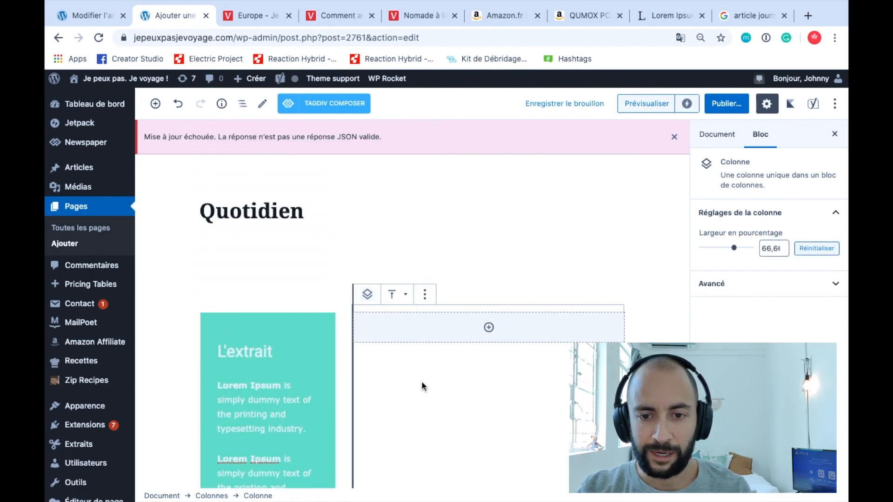
{"action": "scroll", "coordinate": [307, 281], "scroll_direction": "down", "scroll_amount": 4}
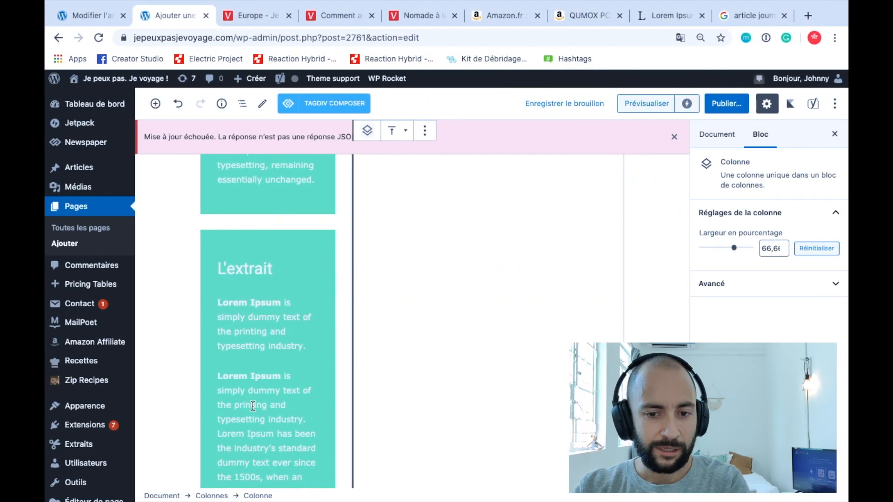
{"action": "scroll", "coordinate": [250, 377], "scroll_direction": "down", "scroll_amount": 3}
{"action": "triple_click", "coordinate": [251, 406]}
{"action": "key", "text": "BackSpace"}
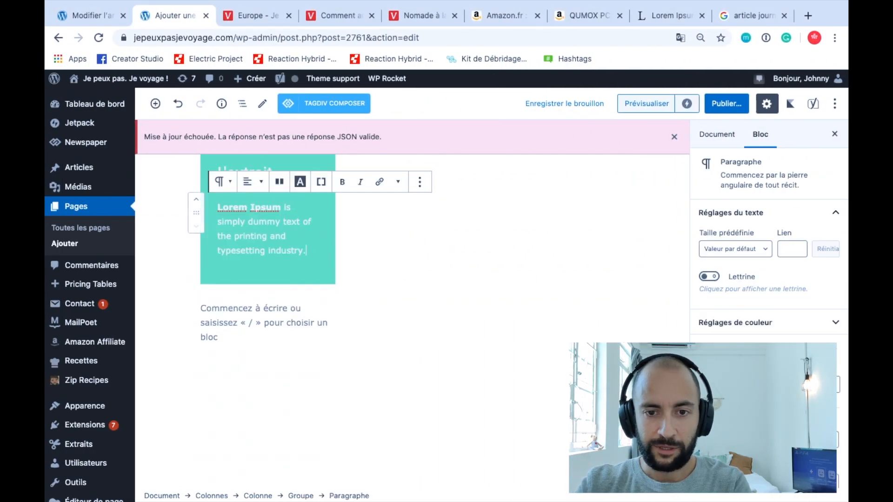
Duplicate the shortened turquoise group that holds only the "L'extrait" heading and one sentence
{"action": "left_click", "coordinate": [261, 318]}
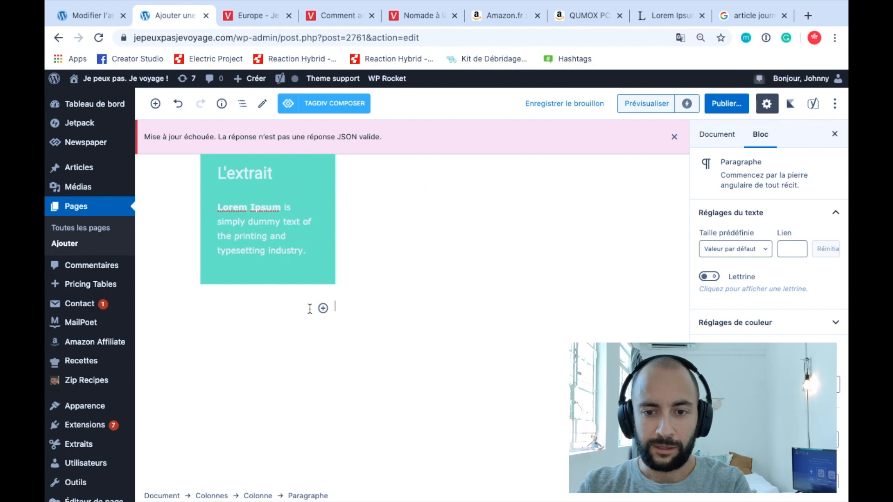
{"action": "scroll", "coordinate": [323, 309], "scroll_direction": "up", "scroll_amount": 4}
{"action": "left_click", "coordinate": [310, 340]}
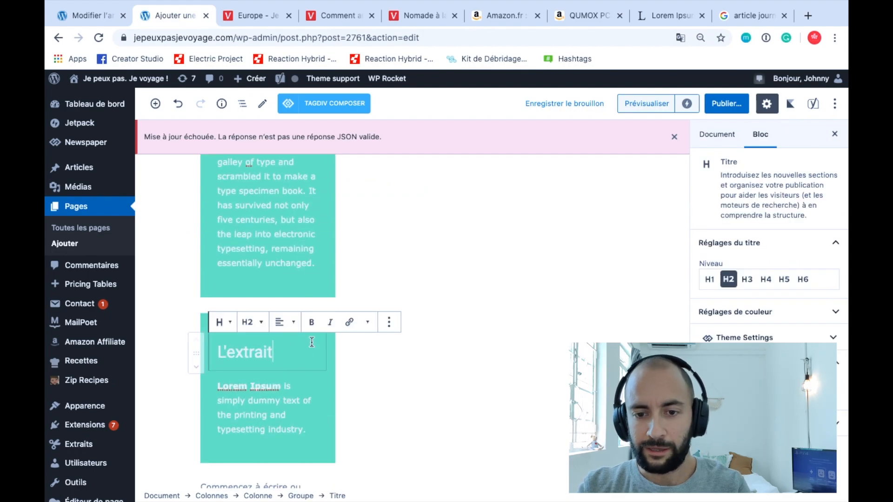
{"action": "left_click", "coordinate": [334, 345]}
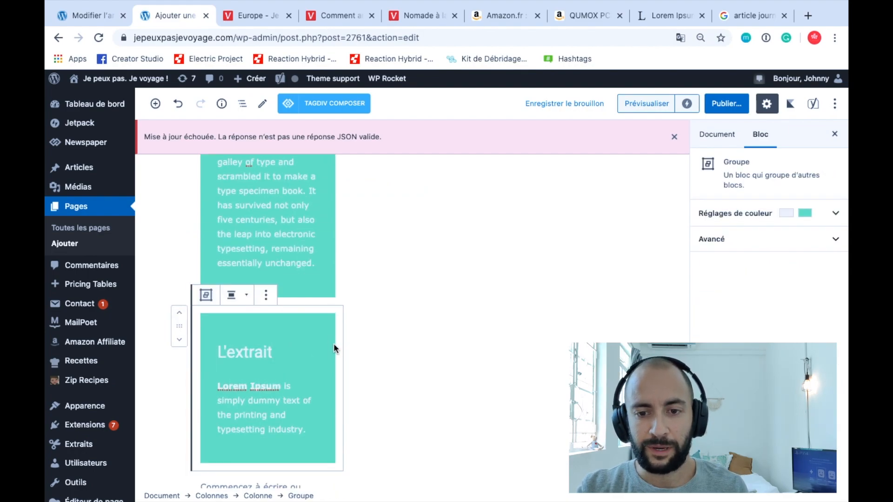
{"action": "left_click", "coordinate": [266, 296]}
{"action": "left_click", "coordinate": [270, 351]}
{"action": "scroll", "coordinate": [405, 328], "scroll_direction": "down", "scroll_amount": 5}
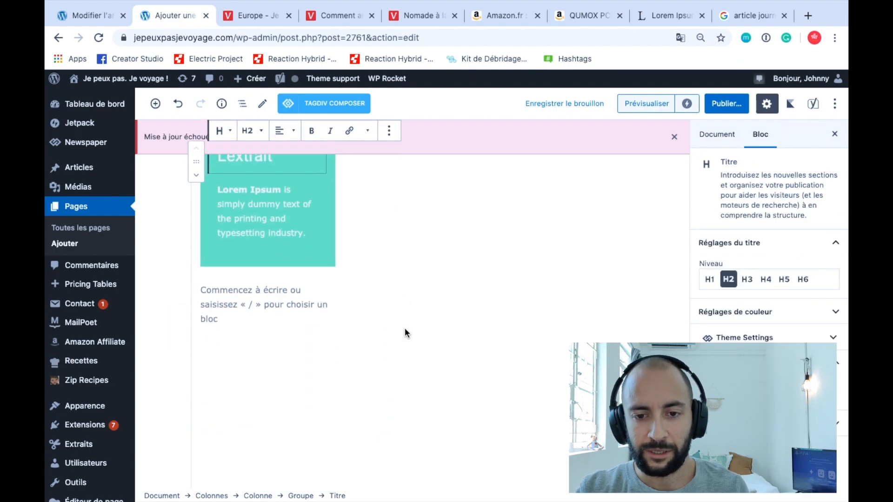
{"action": "scroll", "coordinate": [289, 231], "scroll_direction": "up", "scroll_amount": 3}
Set the background colour of the lowest "L'extrait" group to light blue after checking the reference newspaper
{"action": "key", "text": "ctrl+Right"}
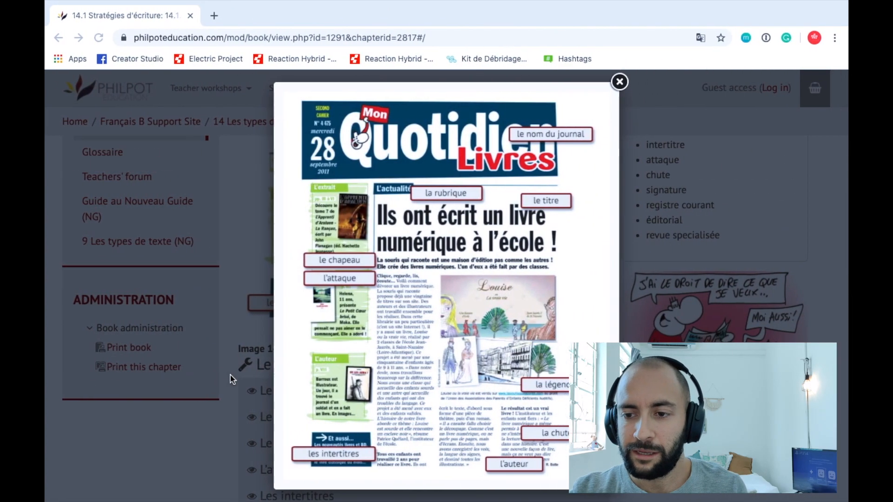
{"action": "key", "text": "ctrl+Left"}
{"action": "left_click", "coordinate": [205, 362]}
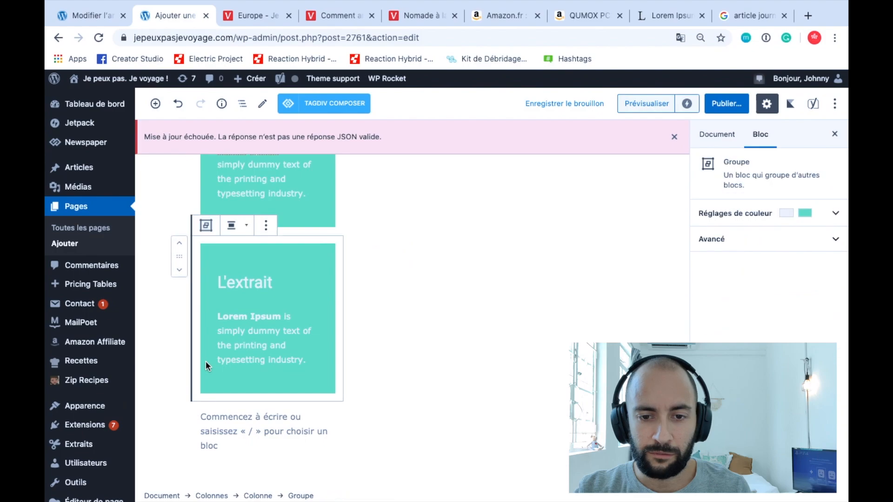
{"action": "left_click", "coordinate": [791, 213]}
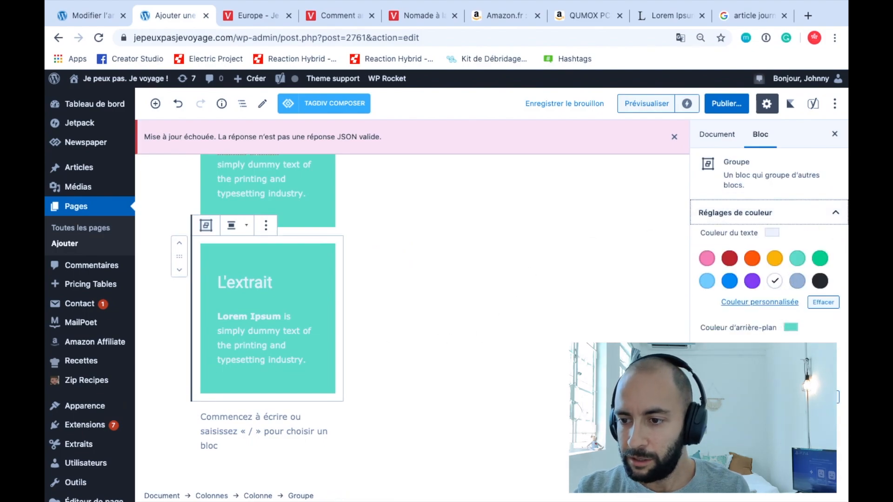
{"action": "left_click", "coordinate": [707, 376]}
{"action": "scroll", "coordinate": [433, 308], "scroll_direction": "up", "scroll_amount": 2}
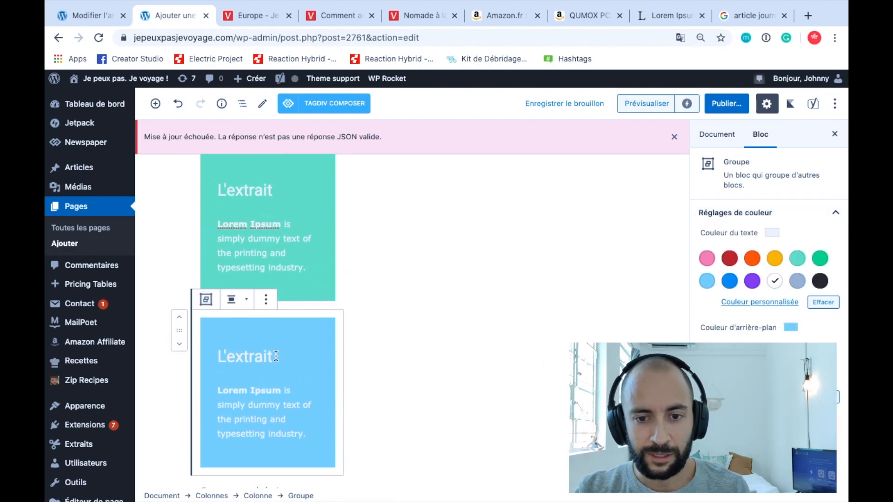
Compare with the reference newspaper and start an empty paragraph below the sentence in the turquoise group directly above the blue one
{"action": "key", "text": "ctrl+Right"}
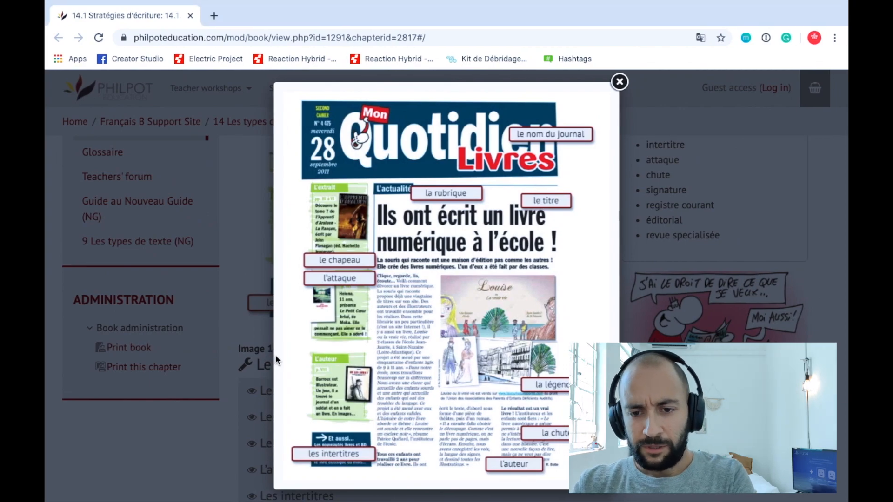
{"action": "key", "text": "ctrl+Left"}
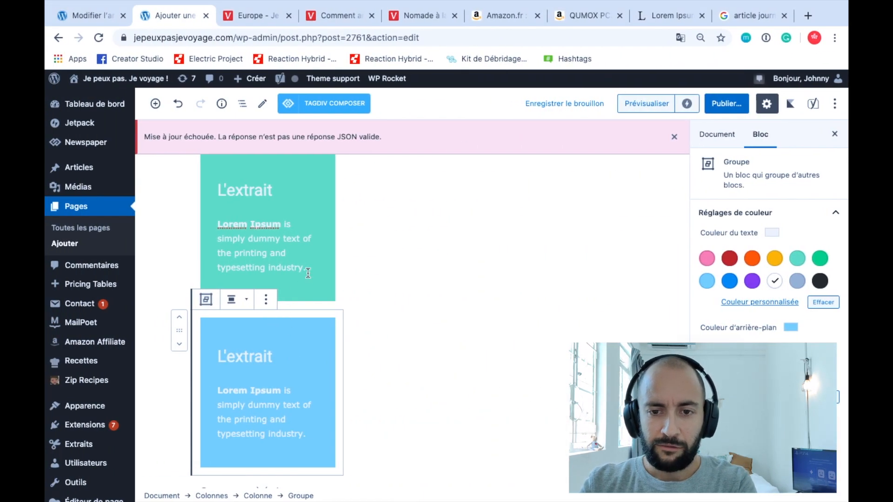
{"action": "key", "text": "ctrl+Right"}
{"action": "key", "text": "ctrl+Left"}
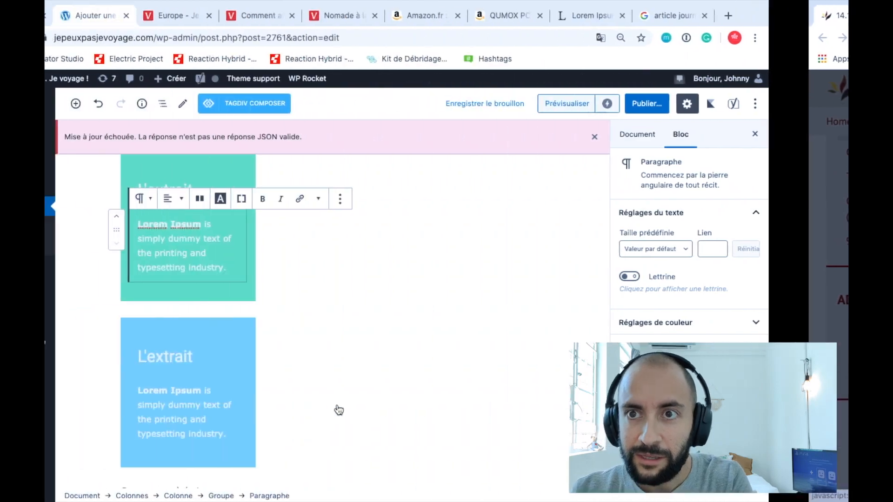
{"action": "key", "text": "Return"}
{"action": "left_click", "coordinate": [305, 269]}
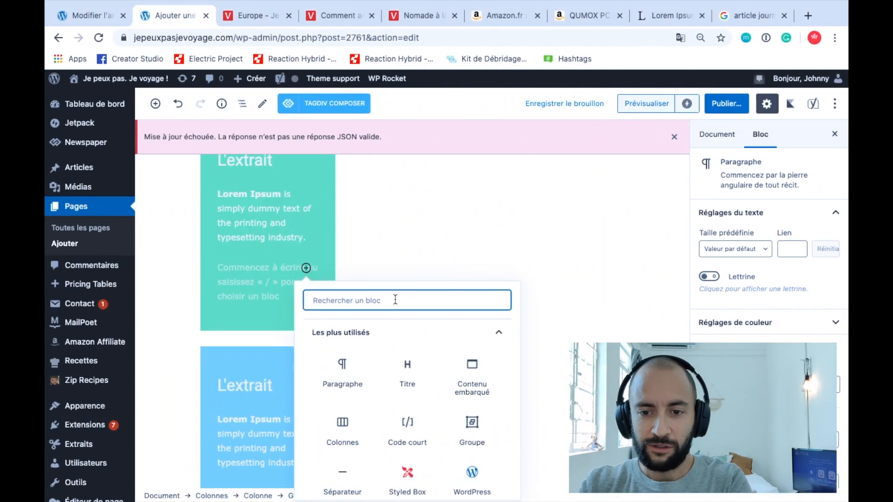
{"action": "type", "text": "list"}
{"action": "left_click", "coordinate": [343, 370]}
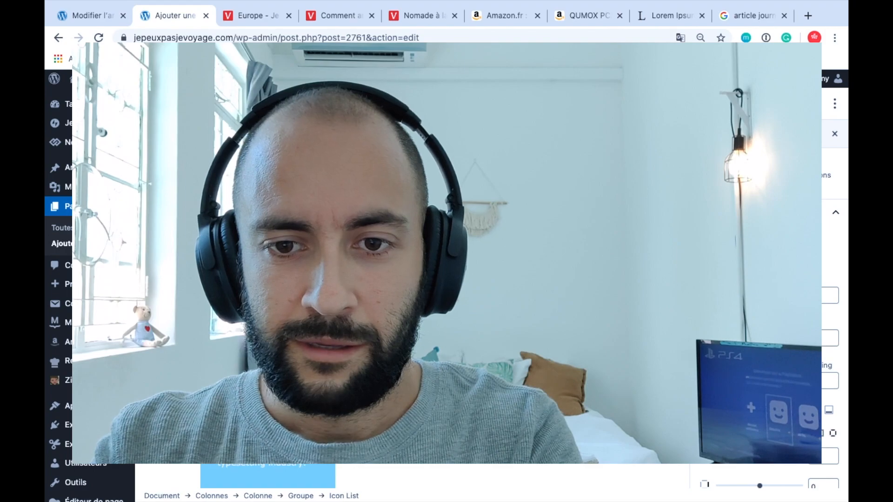
{"action": "left_click", "coordinate": [359, 242]}
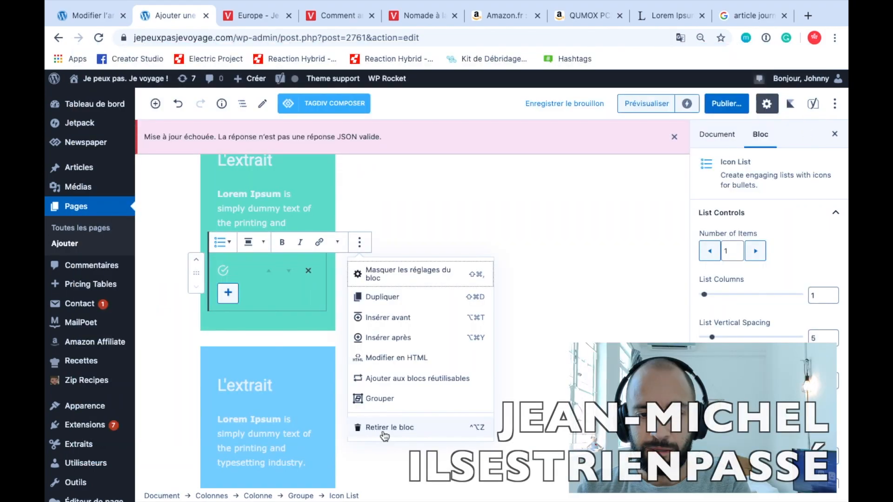
{"action": "left_click", "coordinate": [384, 428]}
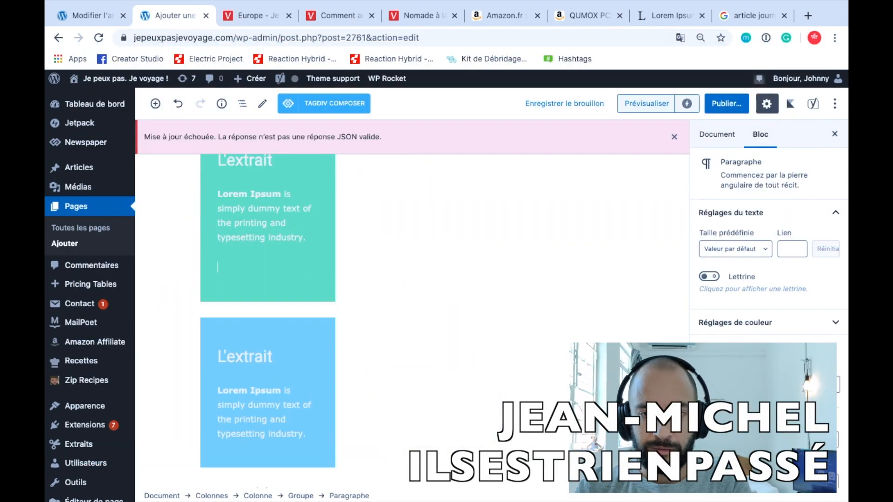
Insert a standard Liste block below the Lorem Ipsum sentence in the turquoise group directly above the blue one
{"action": "left_click", "coordinate": [306, 268]}
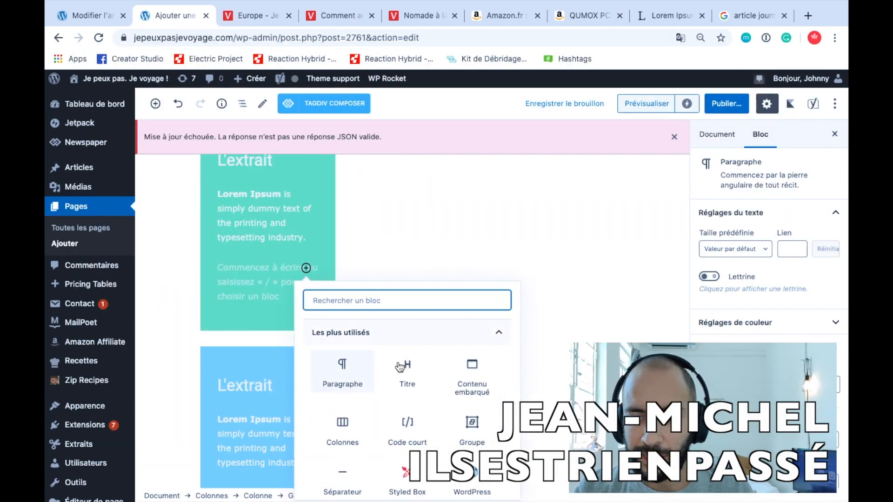
{"action": "scroll", "coordinate": [409, 421], "scroll_direction": "down", "scroll_amount": 2}
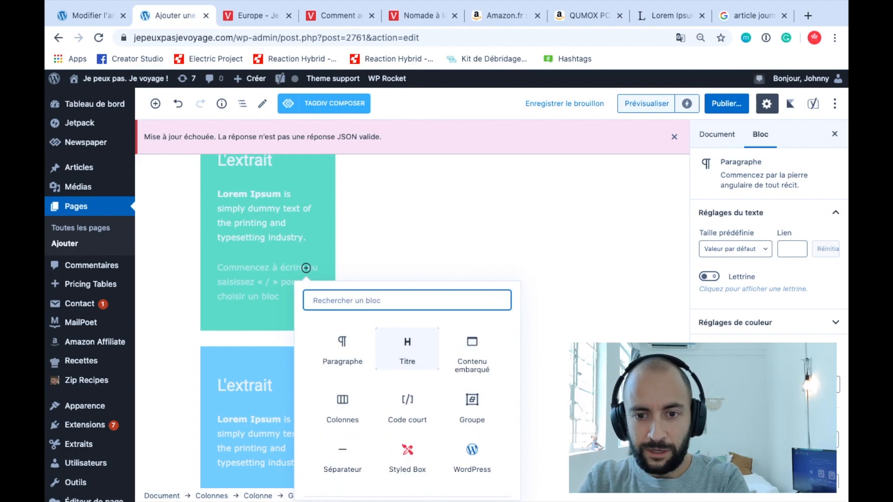
{"action": "type", "text": "list"}
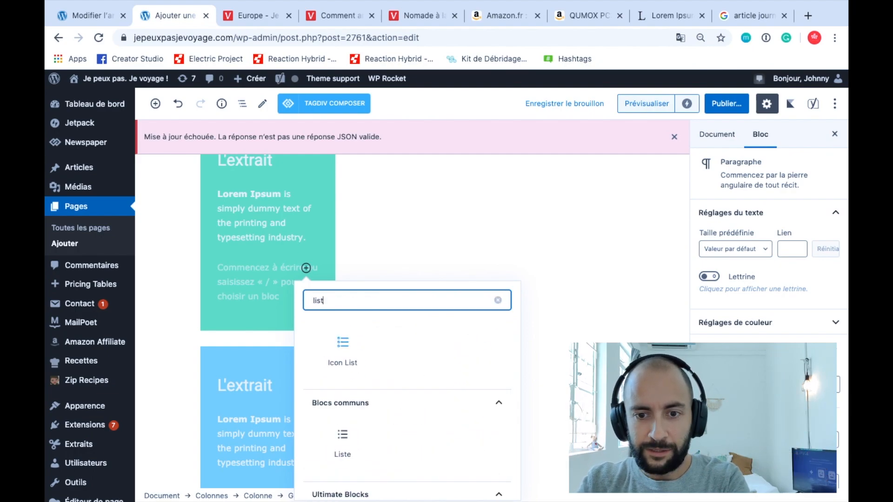
{"action": "left_click", "coordinate": [342, 440]}
Enter three placeholder items in the new bulleted list, starting with "List 1" and "List 2"
{"action": "key", "text": "ctrl+Right"}
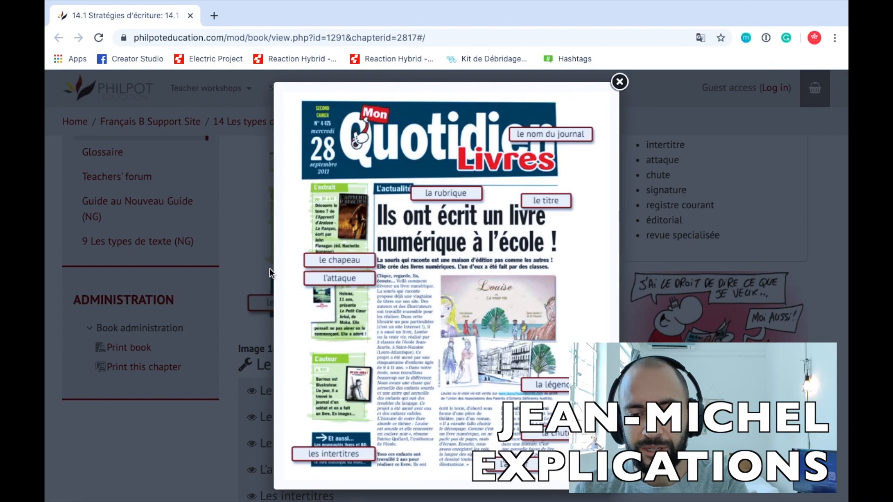
{"action": "key", "text": "ctrl+Left"}
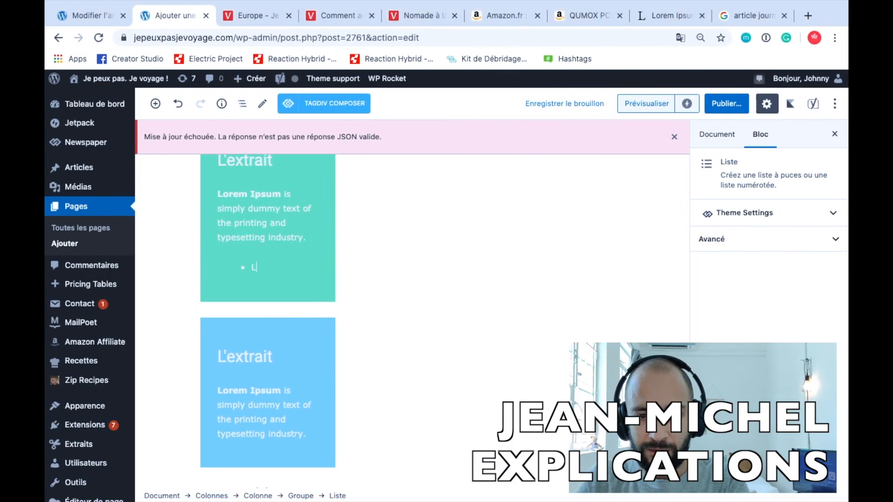
{"action": "type", "text": "1"}
{"action": "key", "text": "Return"}
{"action": "type", "text": "List 2"}
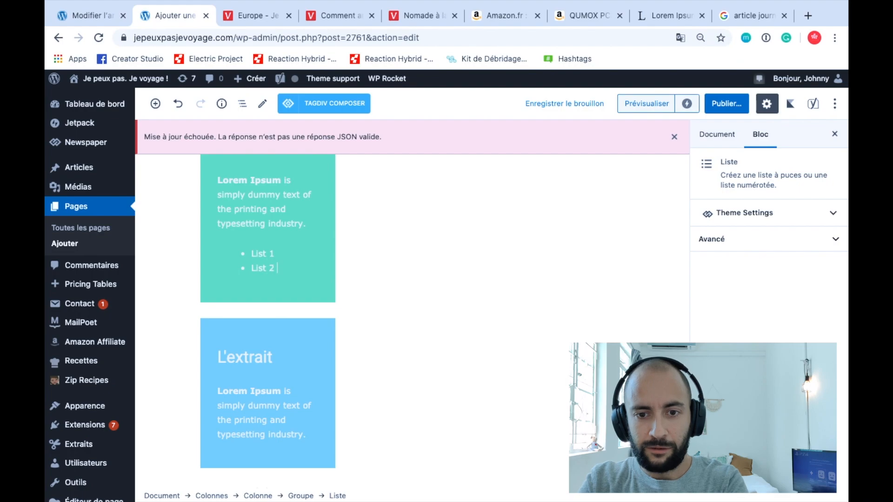
{"action": "key", "text": "Return"}
{"action": "type", "text": "List 3"}
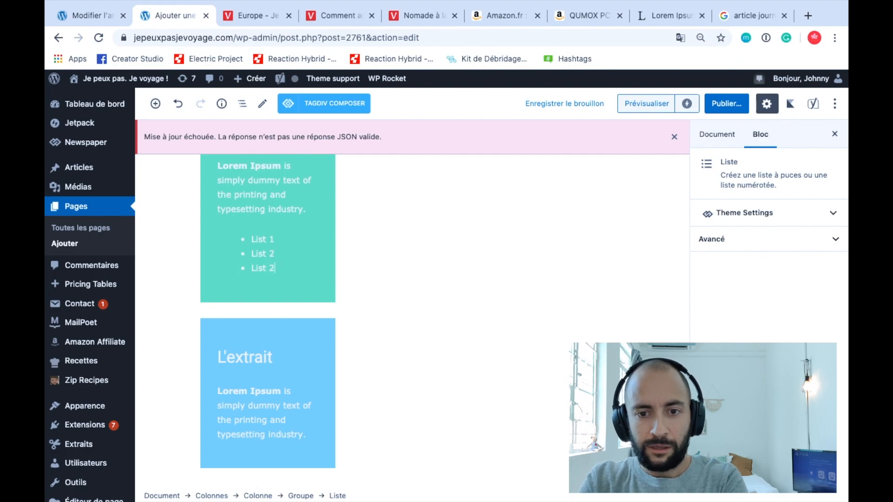
Add an H2 heading reading "L'actualité" in the empty wide column beside the first turquoise group
{"action": "scroll", "coordinate": [398, 304], "scroll_direction": "up", "scroll_amount": 8}
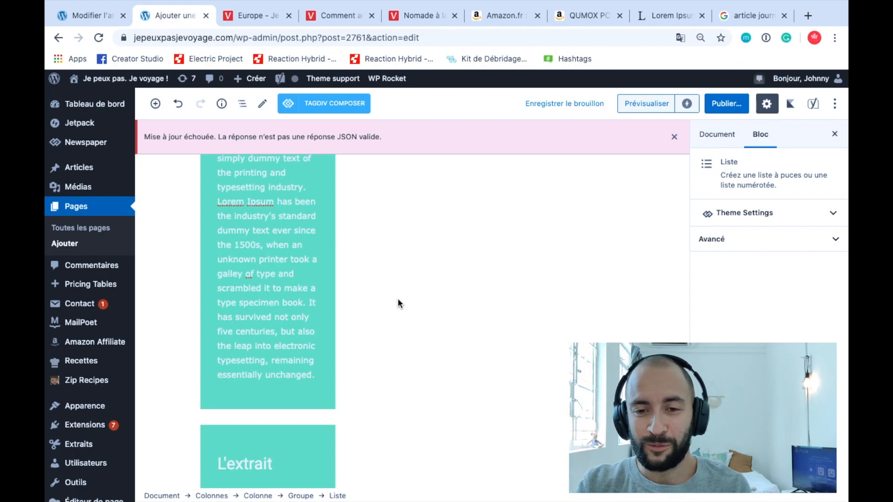
{"action": "scroll", "coordinate": [356, 264], "scroll_direction": "down", "scroll_amount": 7}
{"action": "scroll", "coordinate": [357, 263], "scroll_direction": "up", "scroll_amount": 3}
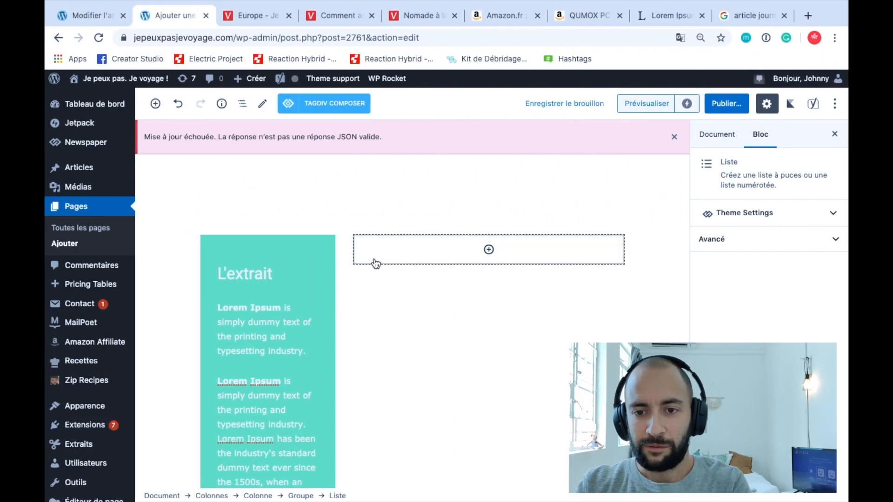
{"action": "left_click", "coordinate": [376, 264]}
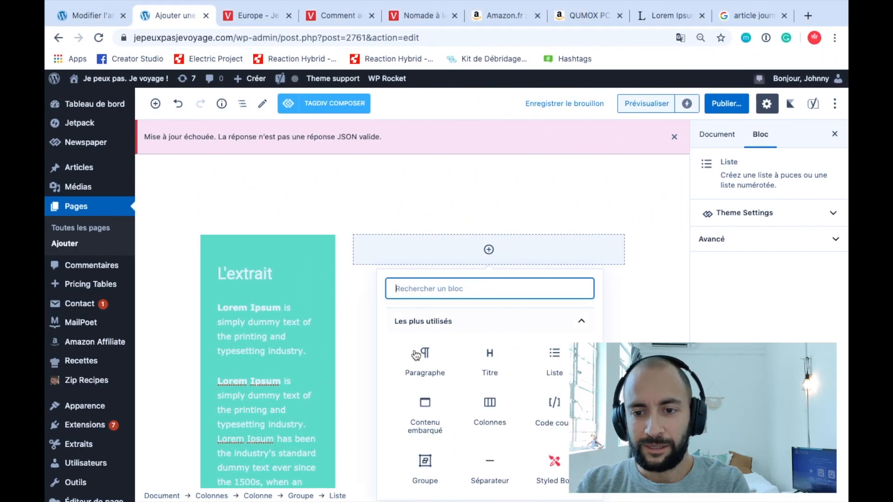
{"action": "left_click", "coordinate": [502, 357]}
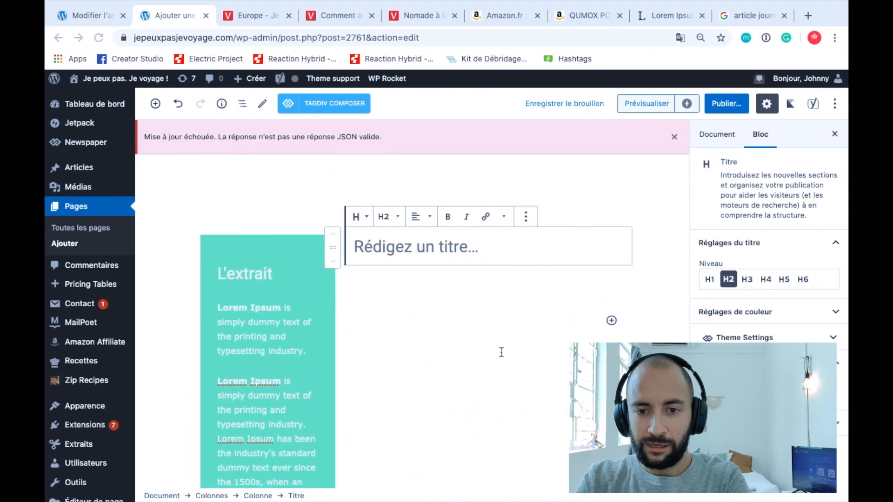
{"action": "type", "text": "L'actualité"}
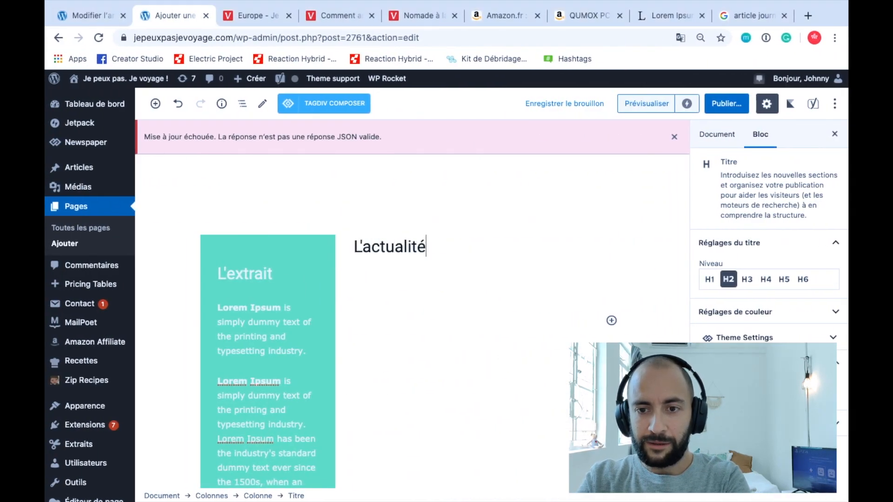
Try blue and light grey text colours on the "L'actualité" heading and clear the colour setting
{"action": "left_click", "coordinate": [769, 310]}
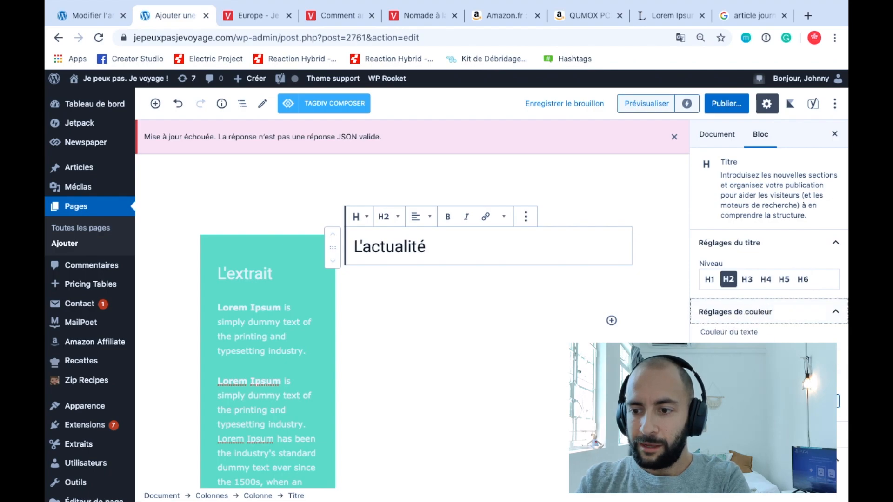
{"action": "left_click", "coordinate": [731, 375]}
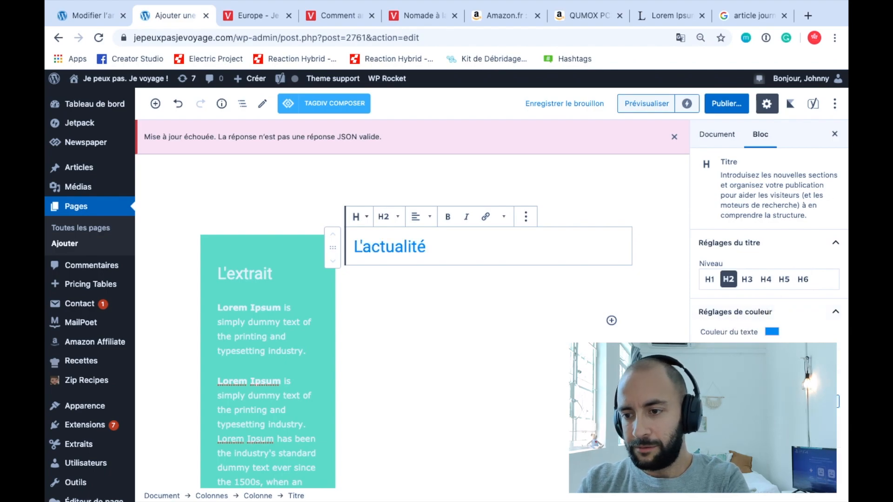
{"action": "left_click", "coordinate": [778, 375]}
{"action": "left_click", "coordinate": [759, 401]}
{"action": "scroll", "coordinate": [838, 321], "scroll_direction": "down", "scroll_amount": 2}
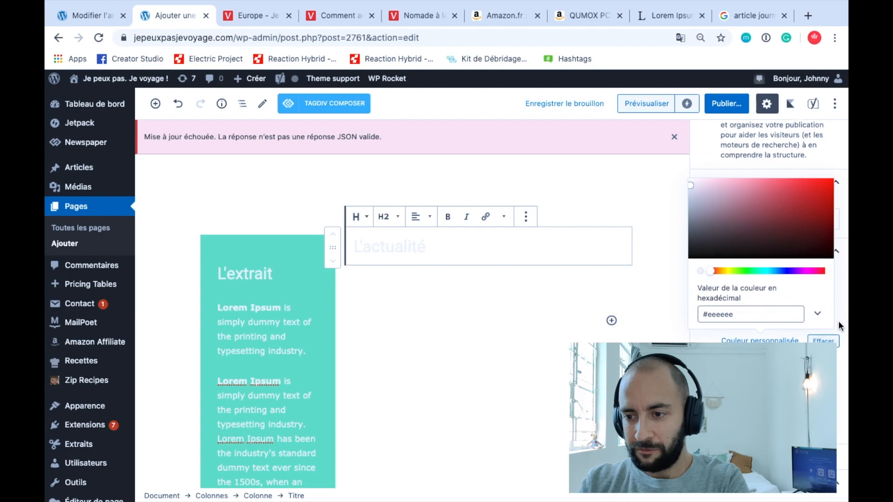
{"action": "left_click", "coordinate": [823, 344]}
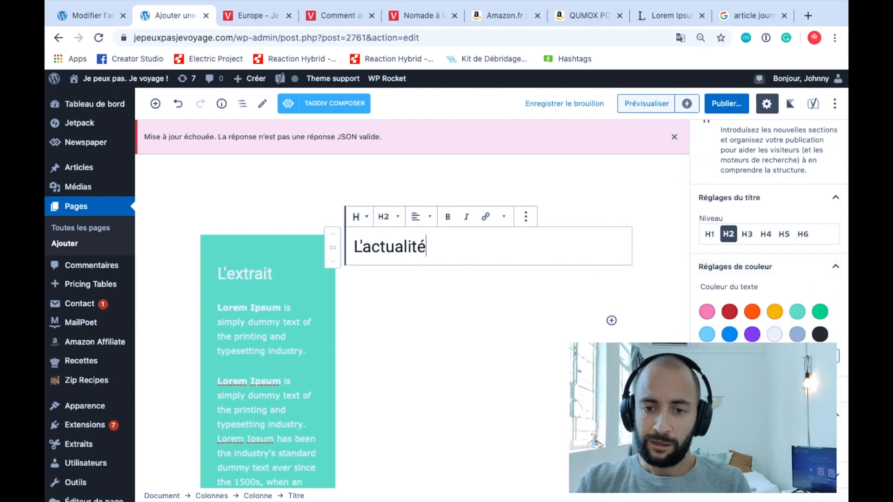
Insert a Séparateur block below the "L'actualité" heading and give it the "Ligne large" style
{"action": "key", "text": "Return"}
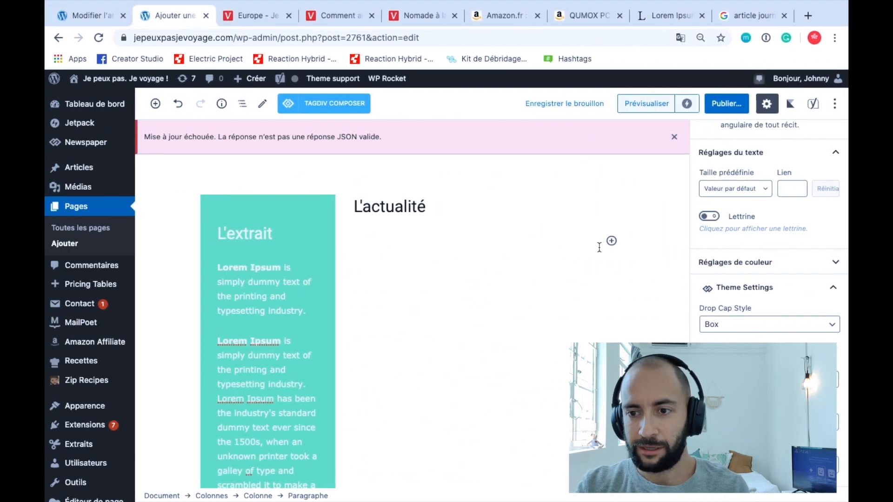
{"action": "left_click", "coordinate": [612, 241]}
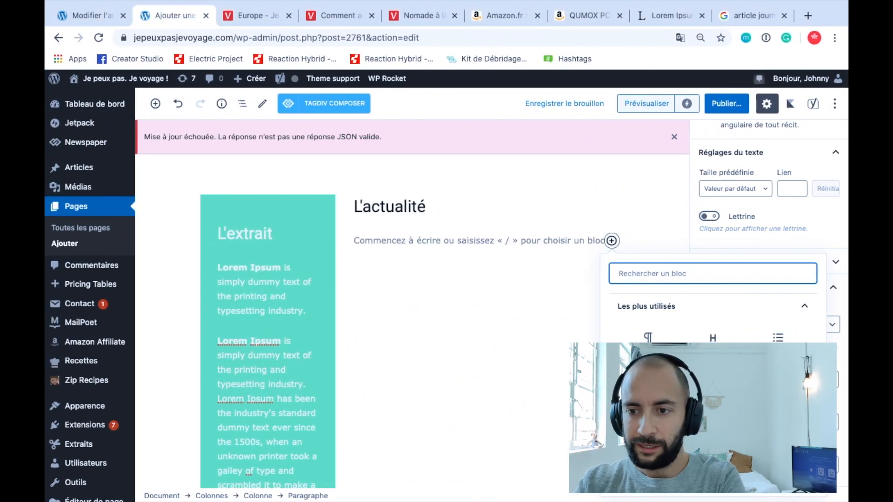
{"action": "type", "text": "sépar"}
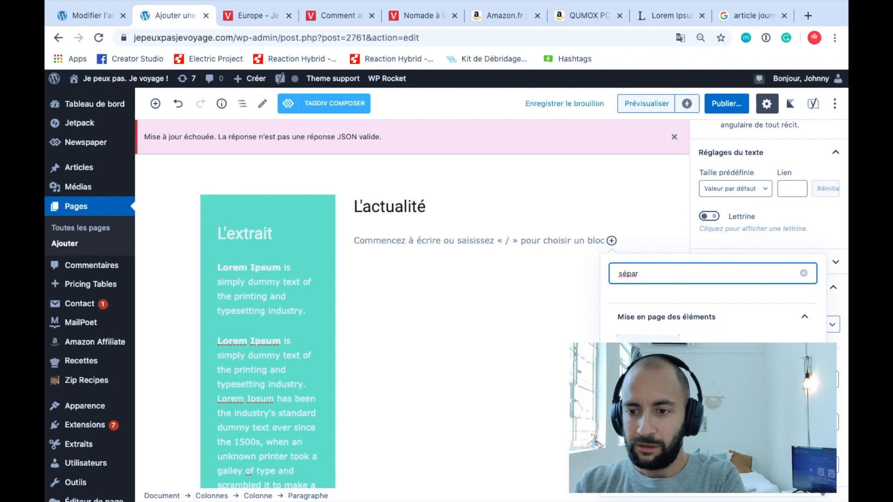
{"action": "left_click", "coordinate": [649, 358]}
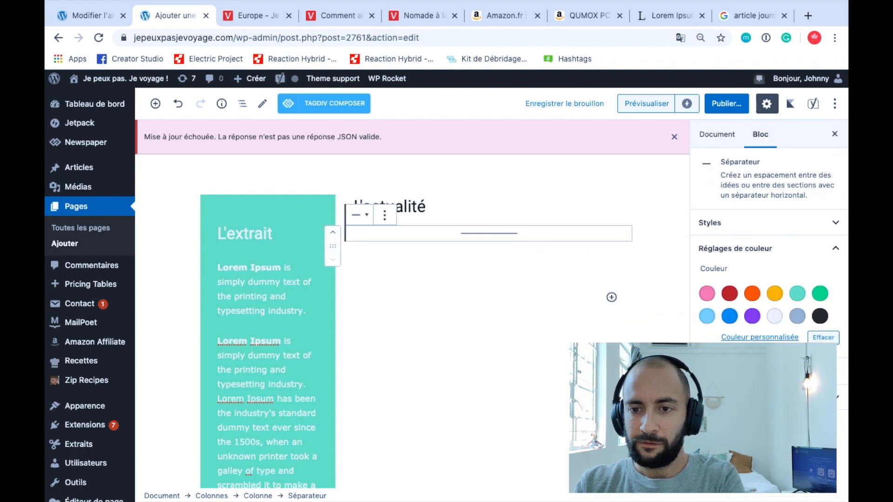
{"action": "left_click", "coordinate": [731, 227]}
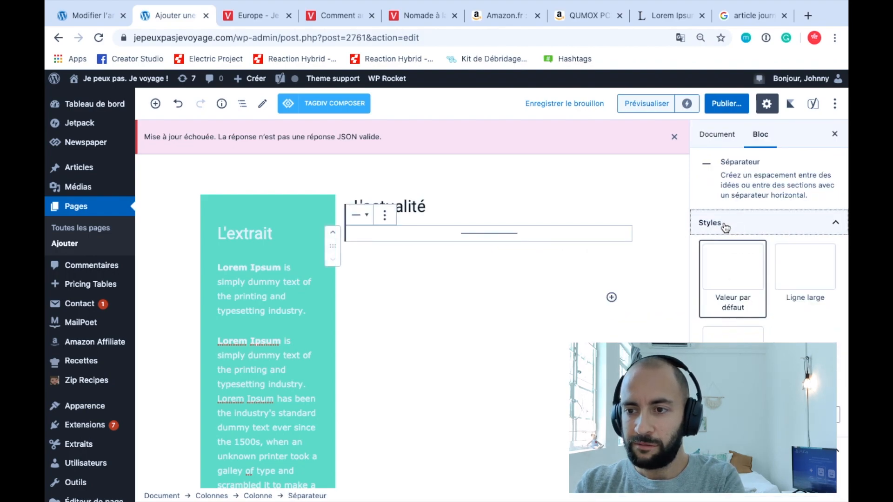
{"action": "left_click", "coordinate": [802, 284]}
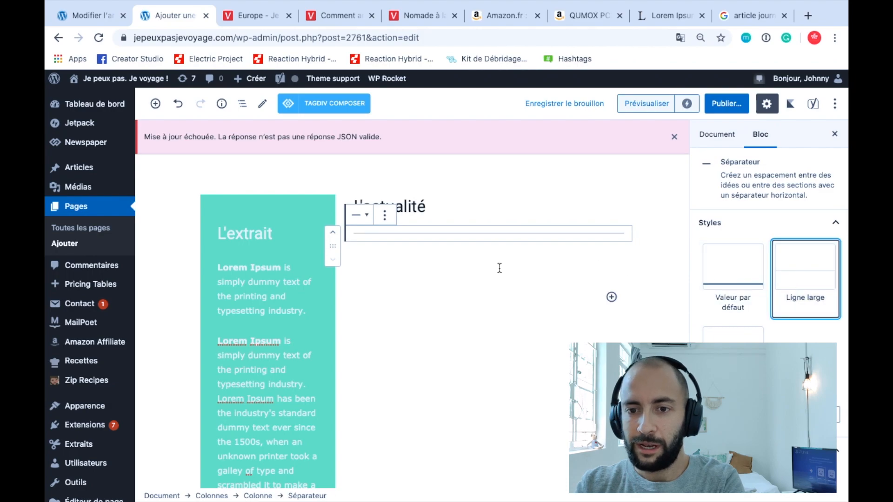
Add a Lorem Ipsum paragraph below the separator, shortened to "And more recently with desktop publishing software like Aldus PageMaker including versions of Lorem Ipsum."
{"action": "left_click", "coordinate": [475, 274]}
{"action": "key", "text": "ctrl+Right"}
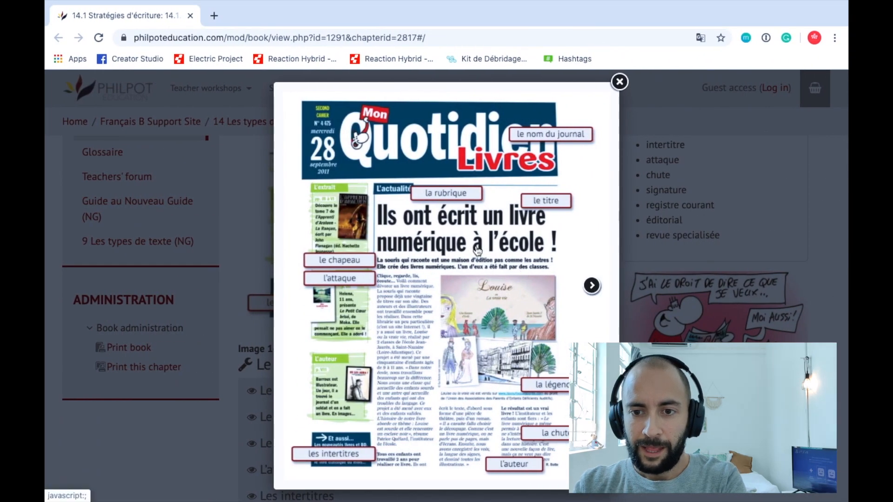
{"action": "key", "text": "ctrl+Left"}
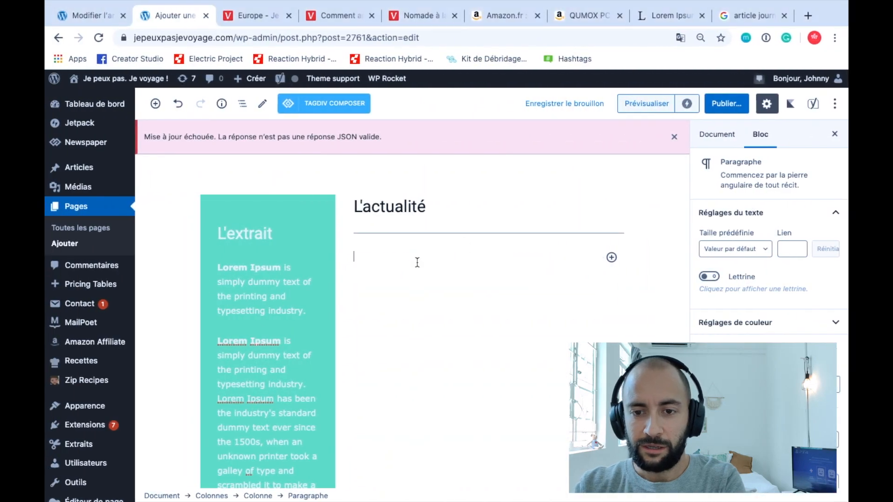
{"action": "type", "text": "Lorem Ipsum is simply dummy text of the printing and typesetting industry. Lorem Ipsum has been the industry's standard dummy text ever since the 1500s, when an unknown printer took a galley of type and scrambled it to make a type specimen book. It has survived not only five centuries, but also the leap into electronic typesetting, remaining essentially unchanged. It was popularised in the 1960s with the release of Letraset sheets containing Lorem Ipsum passages, and more recently with desktop publishing software like Aldus PageMaker including versions of Lorem Ipsum."}
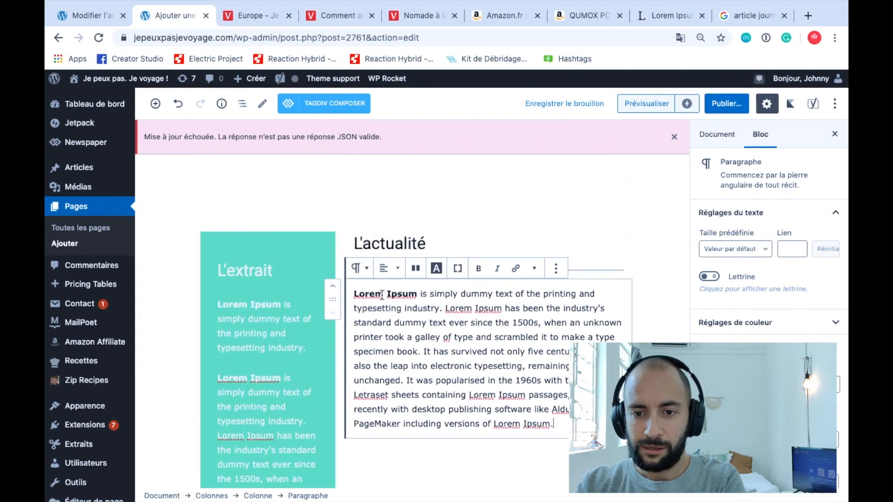
{"action": "left_click_drag", "start_coordinate": [354, 294], "coordinate": [575, 396]}
{"action": "type", "text": "And"}
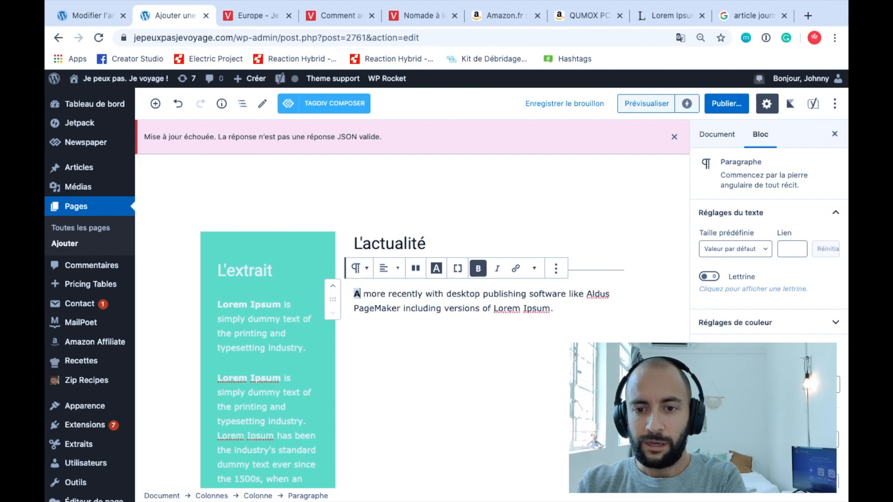
Compare with the reference newspaper and set the font size of the paragraph below the separator to 28
{"action": "key", "text": "ctrl+Right"}
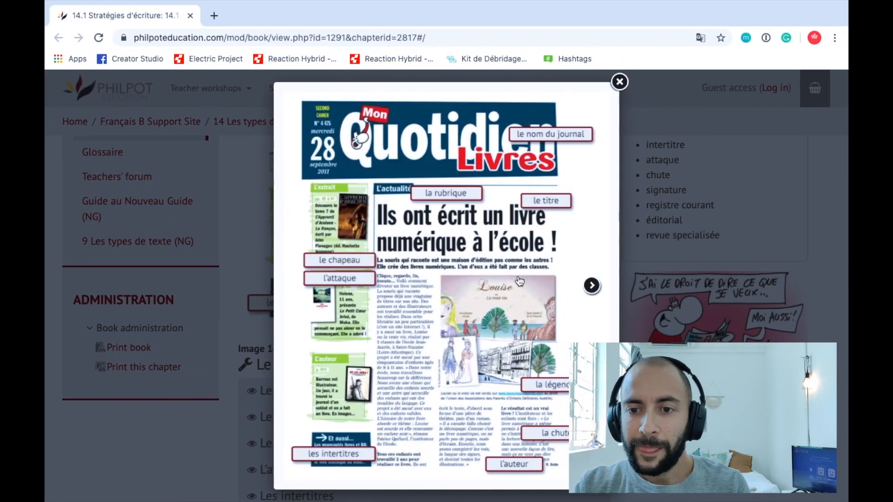
{"action": "key", "text": "ctrl+Left"}
{"action": "triple_click", "coordinate": [441, 294]}
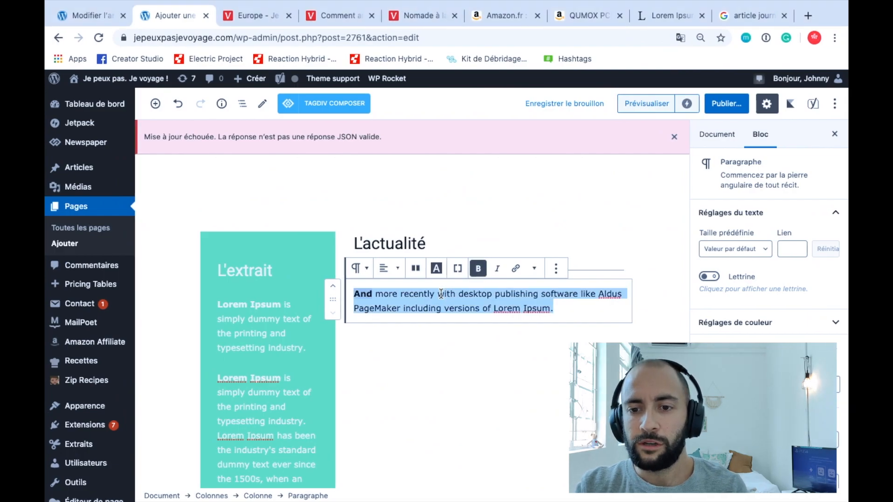
{"action": "left_click", "coordinate": [746, 255]}
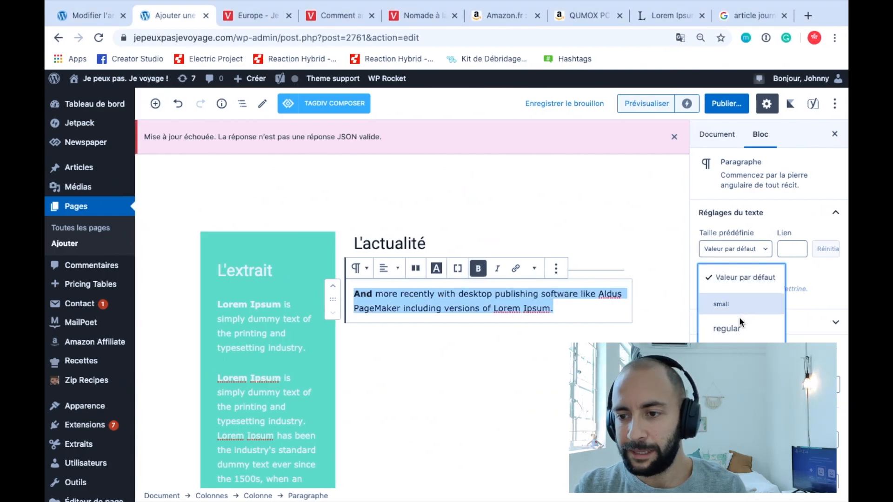
{"action": "left_click", "coordinate": [748, 328]}
{"action": "left_click", "coordinate": [745, 257]}
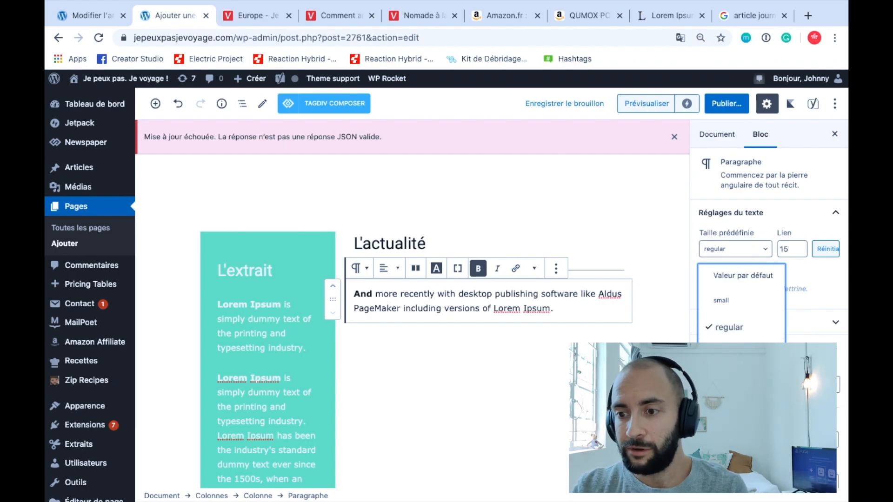
{"action": "left_click", "coordinate": [725, 380]}
{"action": "left_click", "coordinate": [785, 250]}
{"action": "type", "text": "28"}
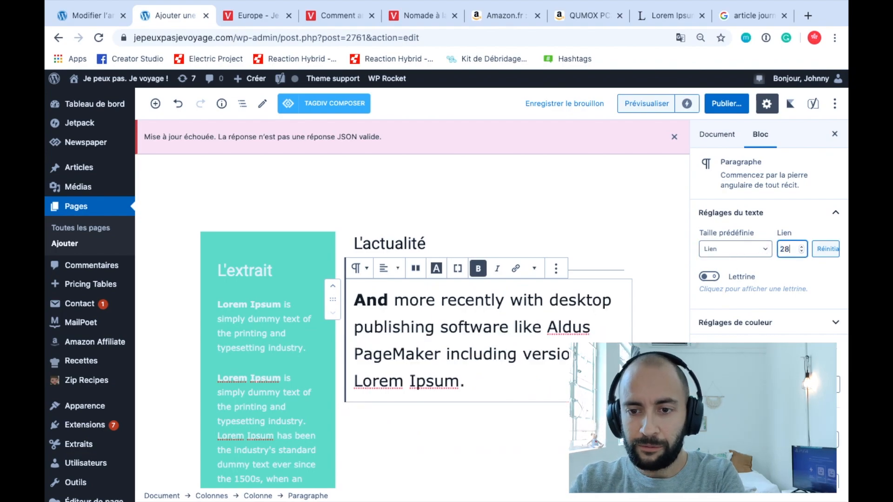
Try a font size of 26 on the paragraph below the separator and restore it to 28
{"action": "key", "text": "BackSpace"}
{"action": "type", "text": "6"}
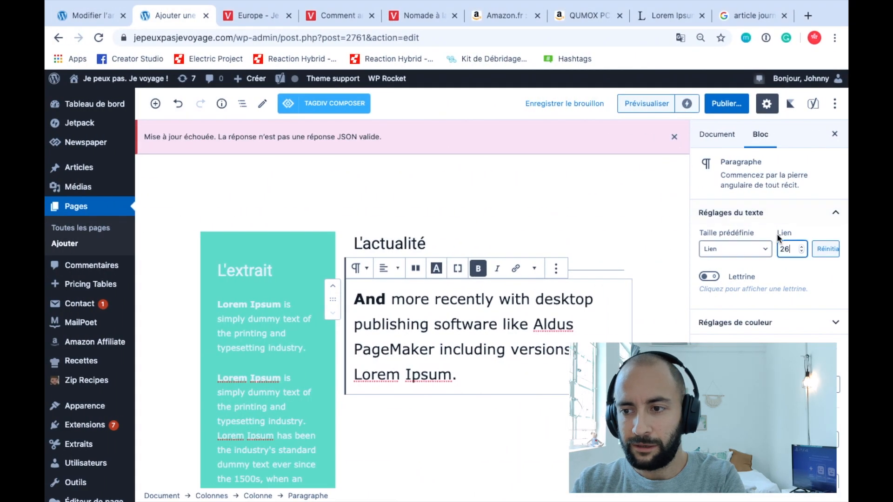
{"action": "key", "text": "BackSpace"}
{"action": "type", "text": "8"}
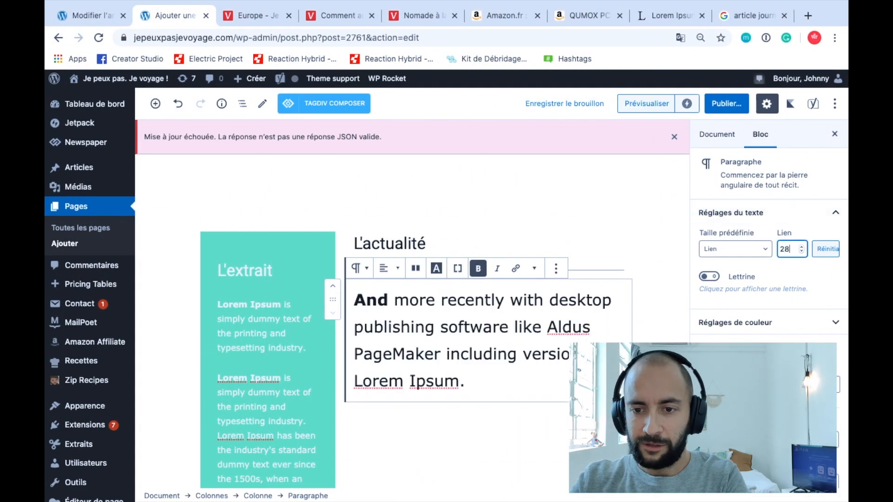
Add a Lorem Ipsum paragraph below the large text and cut it off after "type specimen book."
{"action": "left_click", "coordinate": [503, 378]}
{"action": "key", "text": "Return"}
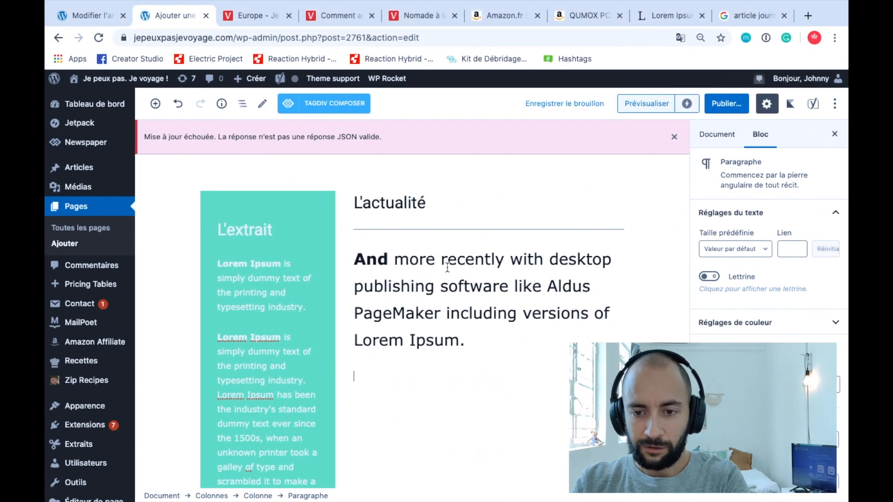
{"action": "key", "text": "BackSpace"}
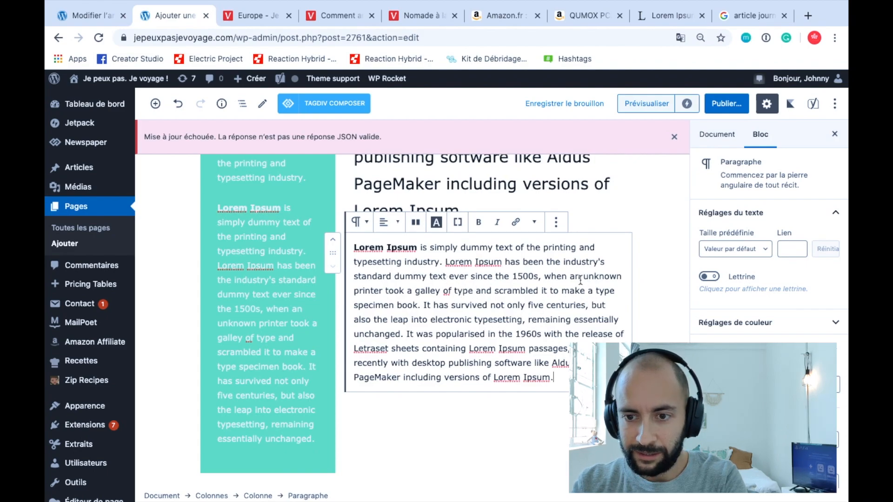
{"action": "left_click", "coordinate": [421, 306], "text": "shift"}
{"action": "key", "text": "BackSpace"}
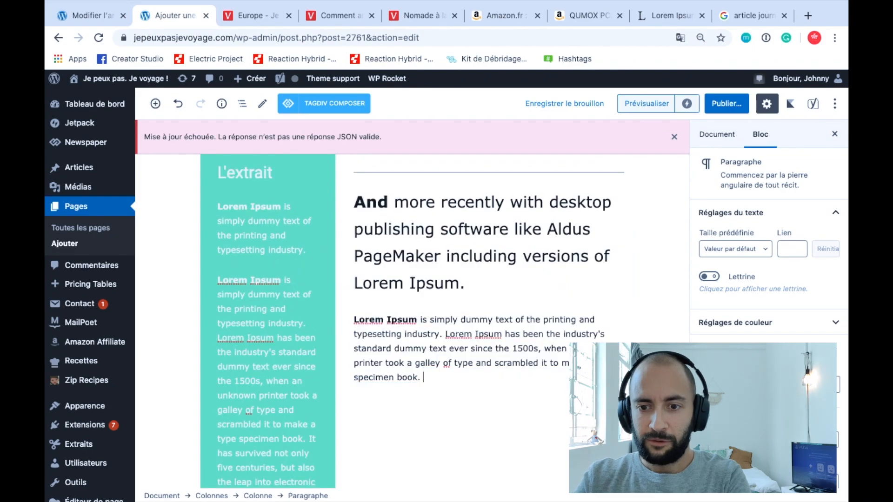
Make the whole Lorem Ipsum paragraph below the large text bold
{"action": "key", "text": "ctrl+a"}
{"action": "key", "text": "super+b"}
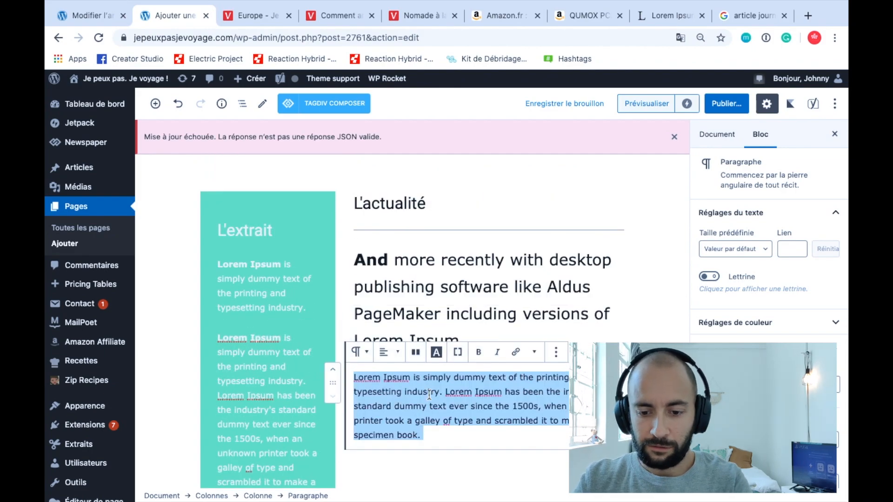
{"action": "key", "text": "super+b"}
{"action": "key", "text": "Right"}
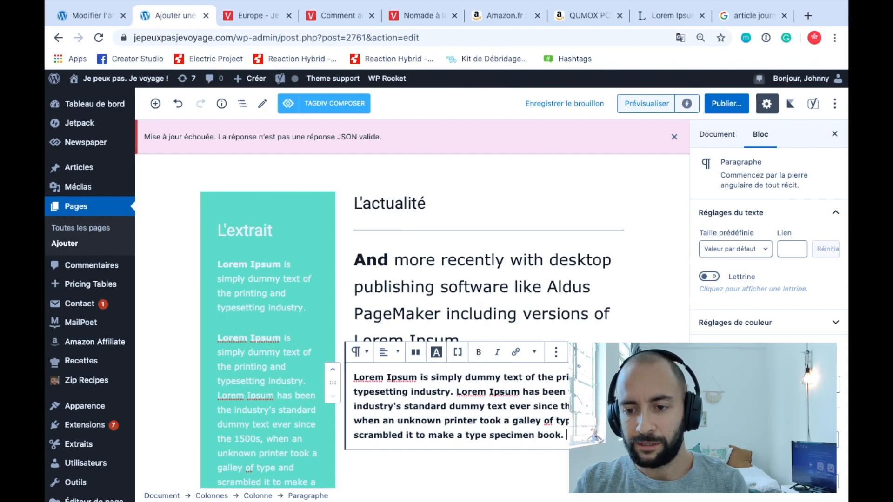
Insert a two-column block with equal columns below the bold paragraph in the wide column
{"action": "key", "text": "Return"}
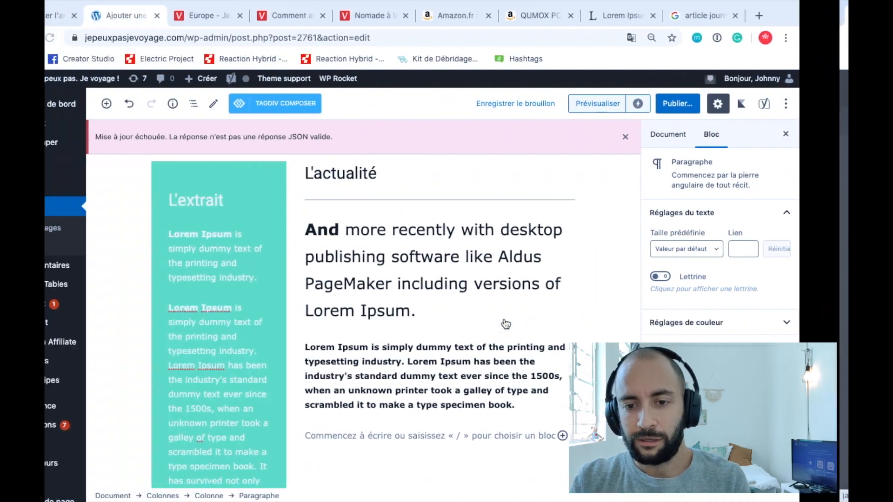
{"action": "scroll", "coordinate": [506, 324], "scroll_direction": "down", "scroll_amount": 2}
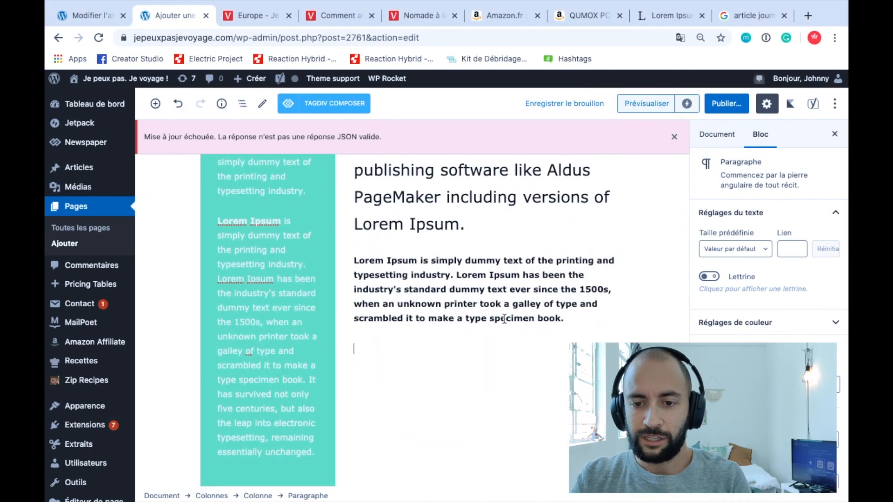
{"action": "left_click", "coordinate": [611, 348]}
{"action": "type", "text": "col"}
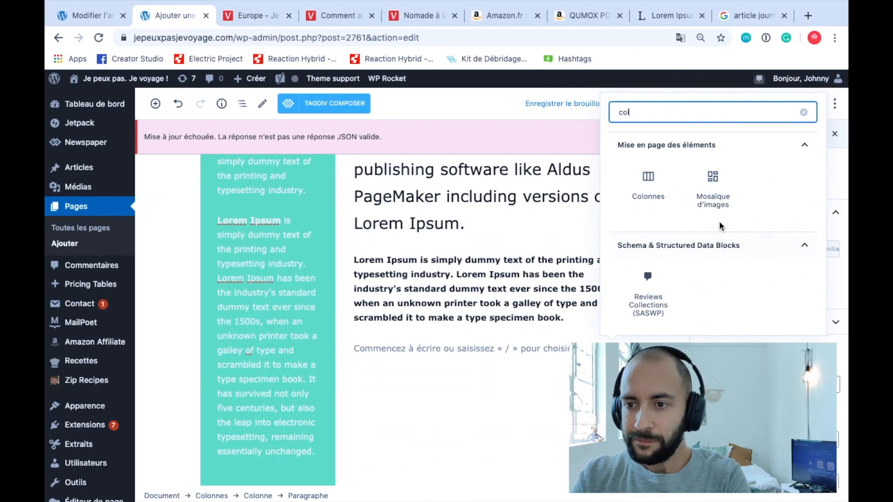
{"action": "left_click", "coordinate": [648, 181]}
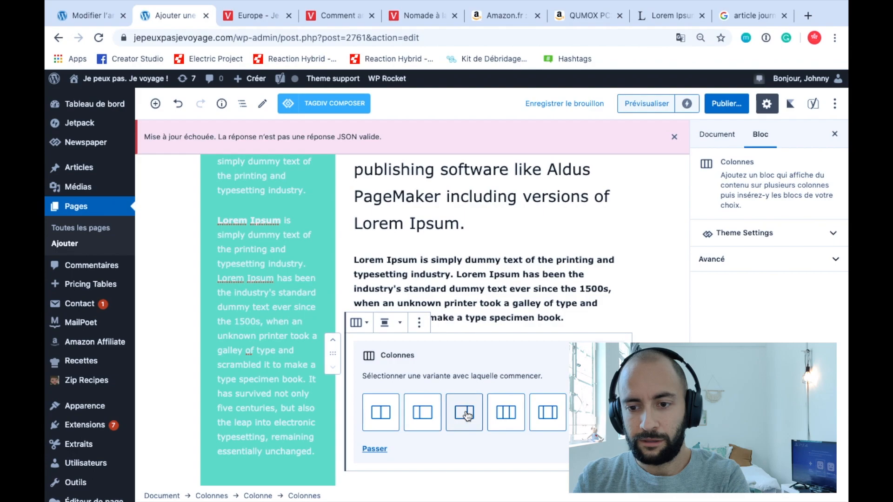
{"action": "left_click", "coordinate": [380, 413]}
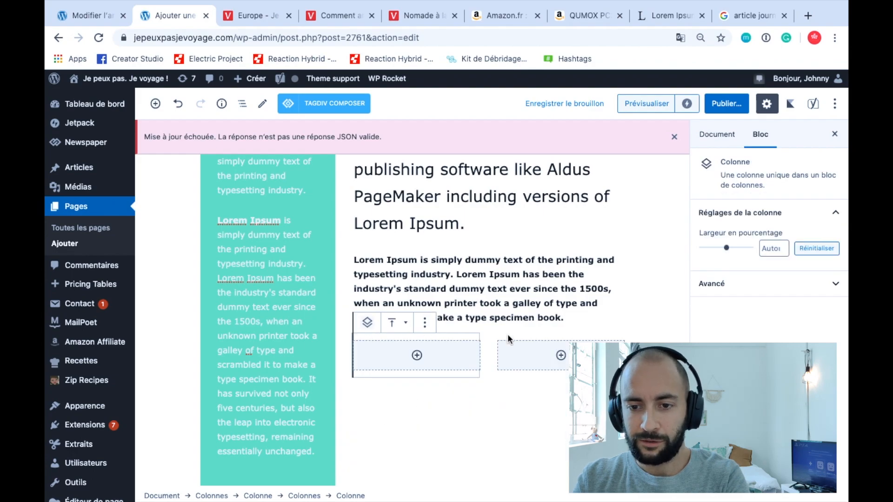
Compare with the reference newspaper and add a full Lorem Ipsum paragraph in the first of the two new columns
{"action": "key", "text": "ctrl+Right"}
{"action": "key", "text": "ctrl+Left"}
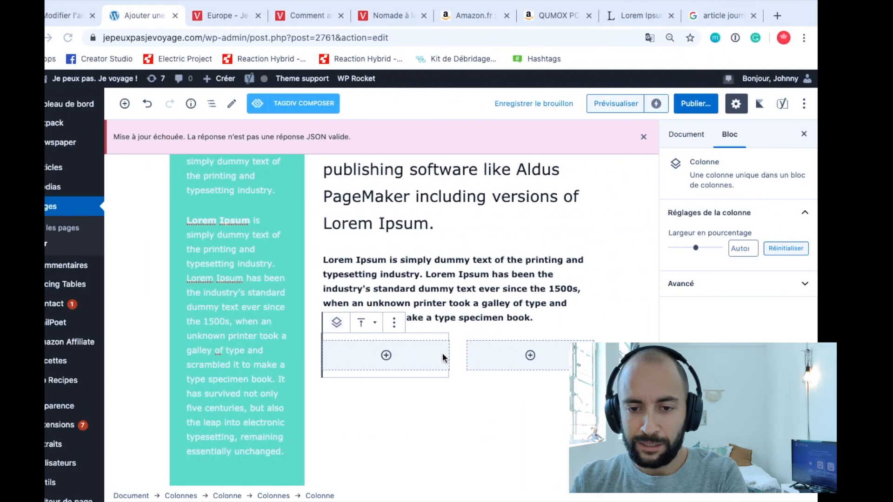
{"action": "left_click", "coordinate": [416, 355]}
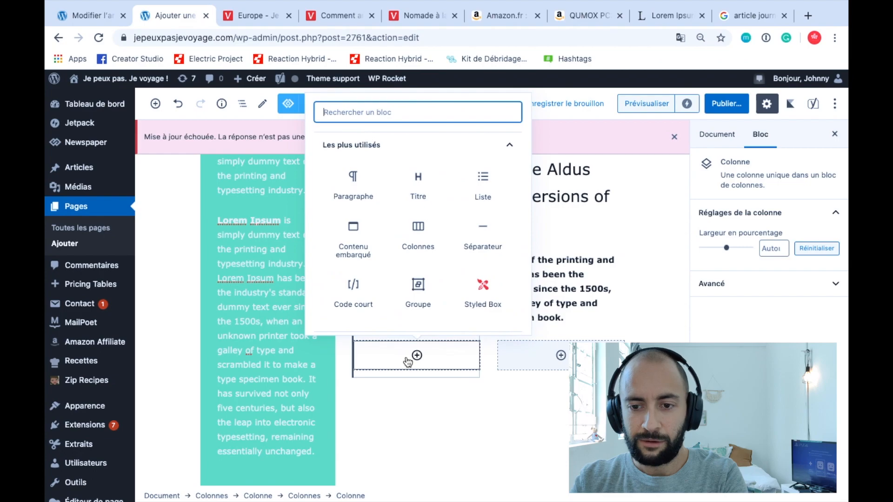
{"action": "left_click", "coordinate": [354, 179]}
{"action": "scroll", "coordinate": [398, 354], "scroll_direction": "up", "scroll_amount": 5}
{"action": "key", "text": "ctrl+Right"}
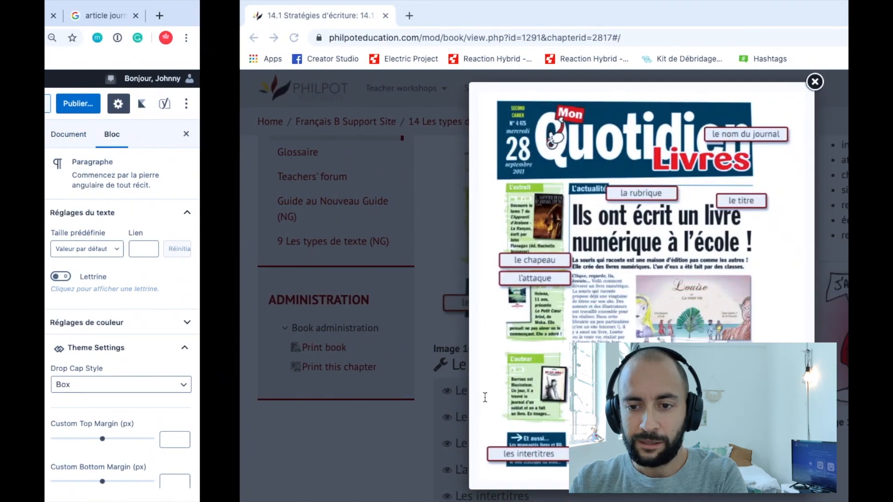
{"action": "key", "text": "ctrl+Left"}
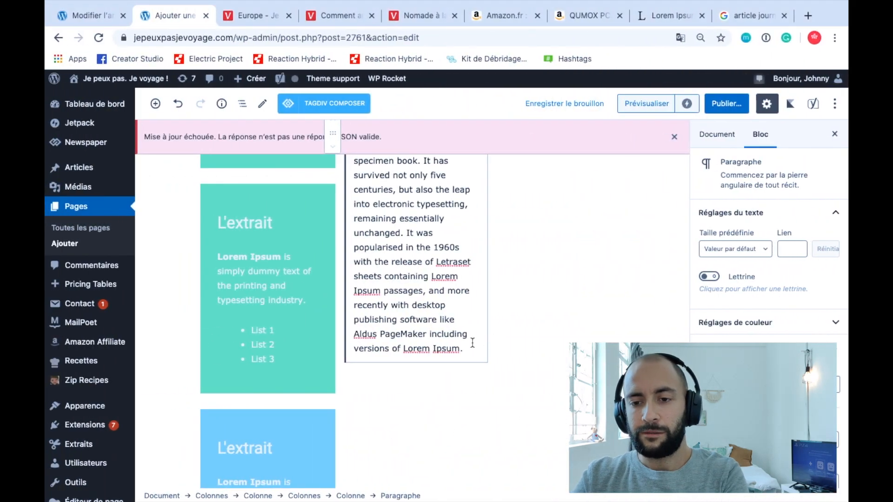
Try filler text as a separate paragraph below the Lorem Ipsum in the first nested column, ending with "kjkdj"
{"action": "scroll", "coordinate": [467, 349], "scroll_direction": "down", "scroll_amount": 1}
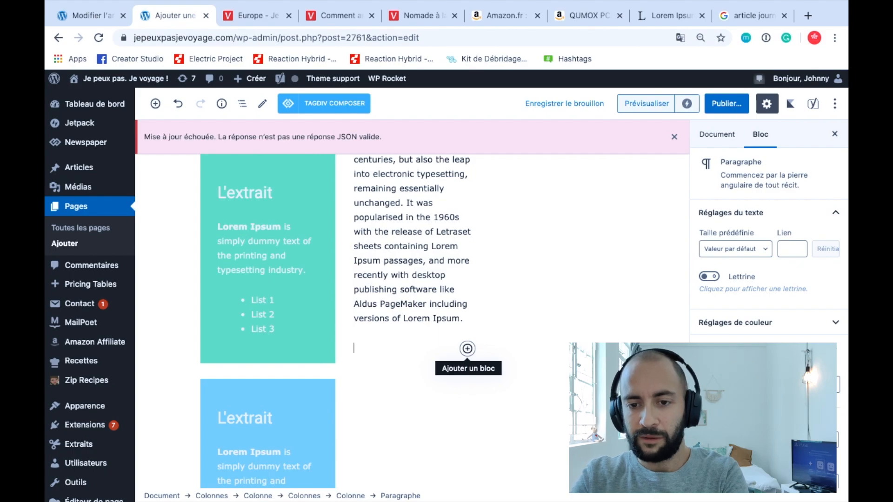
{"action": "type", "text": "shdfshfkj"}
{"action": "triple_click", "coordinate": [399, 349]}
{"action": "key", "text": "BackSpace"}
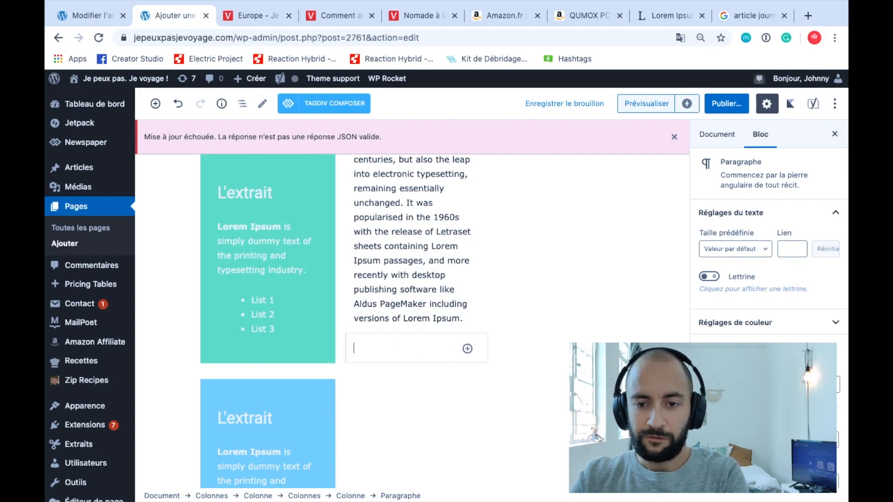
{"action": "key", "text": "BackSpace"}
{"action": "key", "text": "Return"}
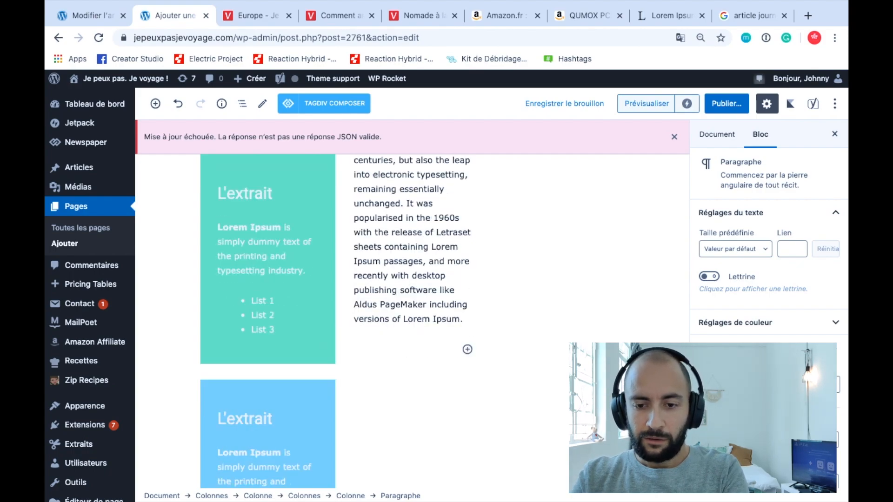
{"action": "key", "text": "BackSpace"}
{"action": "key", "text": "Return"}
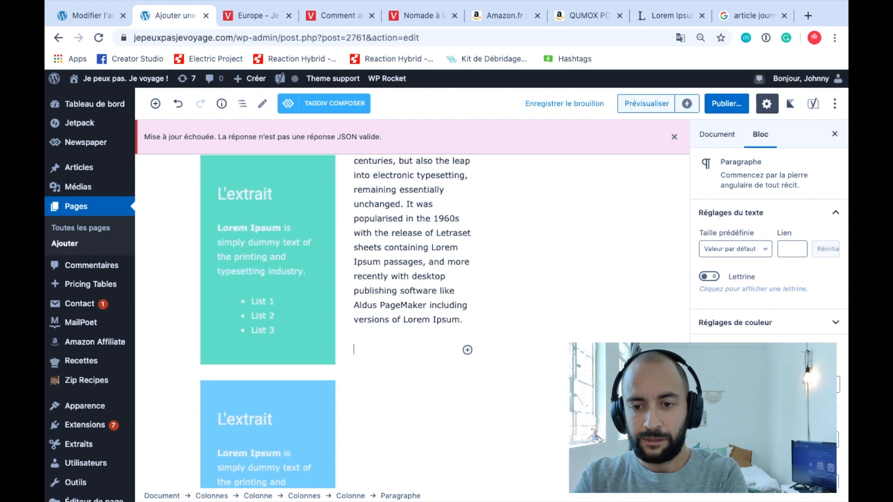
{"action": "type", "text": "kjkdj"}
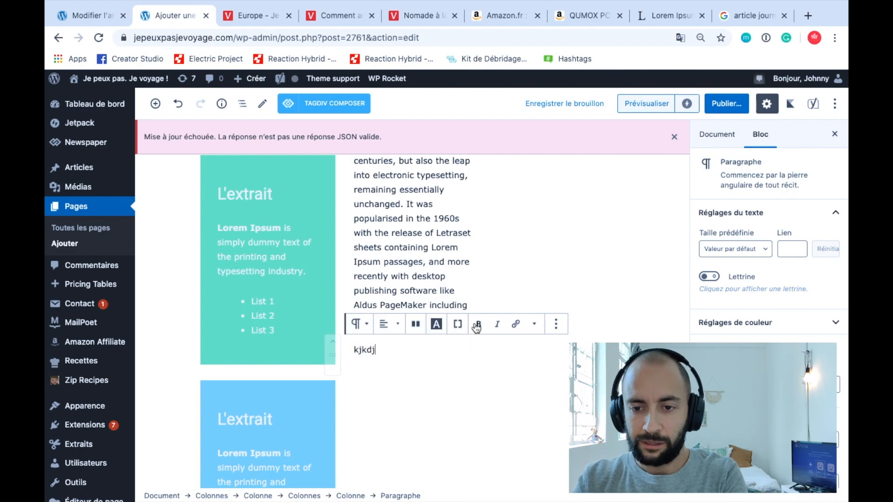
Add two line breaks after "versions of Lorem Ipsum." and a second Lorem Ipsum passage within the same paragraph block
{"action": "left_click", "coordinate": [460, 303]}
{"action": "scroll", "coordinate": [465, 326], "scroll_direction": "up", "scroll_amount": 3}
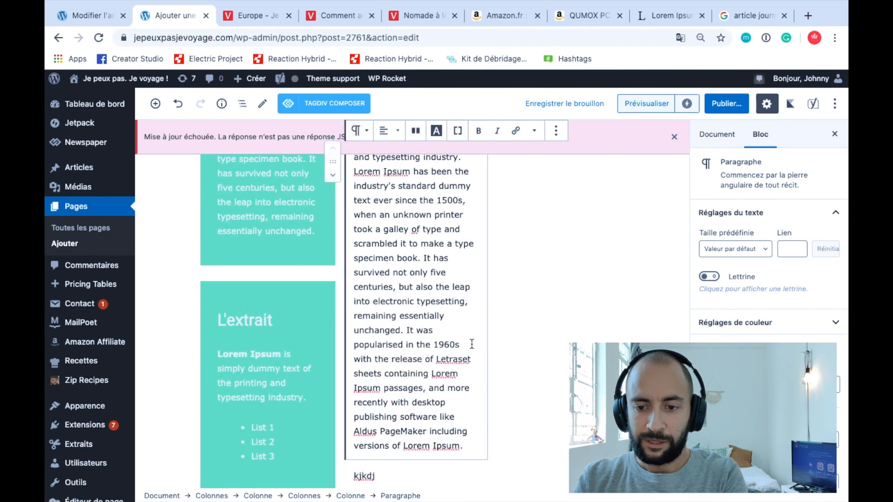
{"action": "left_click", "coordinate": [470, 444]}
{"action": "key", "text": "shift+Return"}
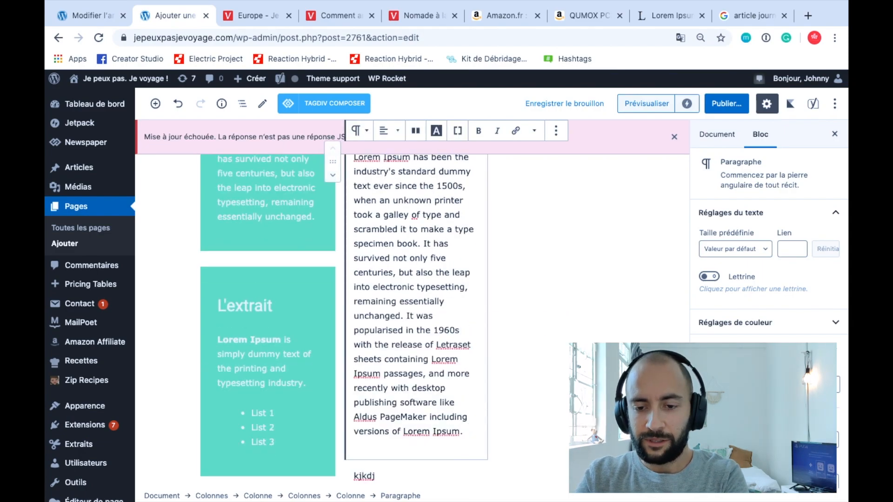
{"action": "key", "text": "shift+Return"}
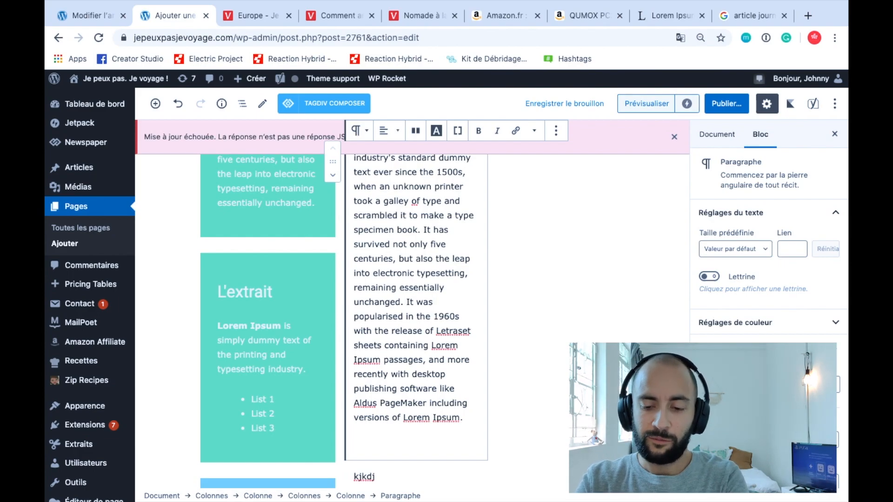
{"action": "type", "text": "Lorem Ipsum is simply dummy text of the printing and typesetting industry. Lorem Ipsum has been the industry's standard dummy text ever since the 1500s, when an unknown printer took a galley of type and scrambled it to make a type specimen book. It has survived not only five centuries, but also the leap into electronic typesetting, remaining essentially unchanged. It was popularised in the 1960s with the release of Letraset sheets containing Lorem Ipsum passages, and more recently with desktop publishing software like Aldus PageMaker including versions of Lorem Ipsum."}
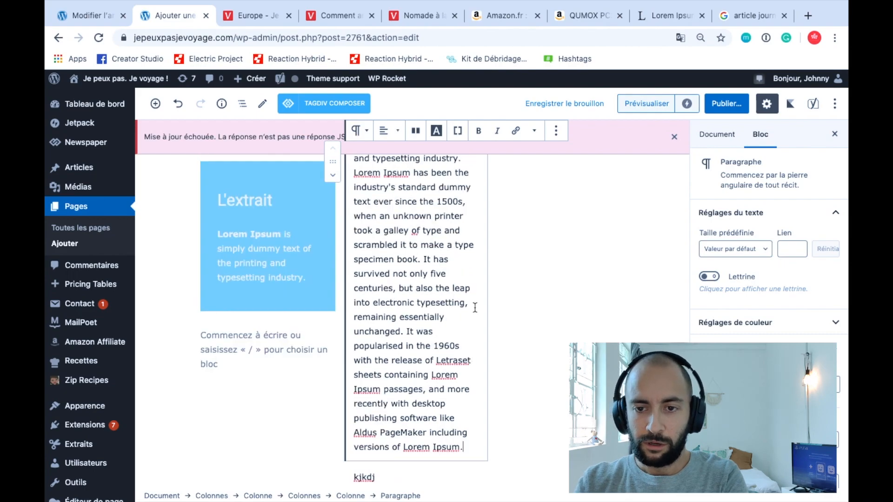
Cut off the second Lorem Ipsum passage in the first nested column after "printing and typesetting industry."
{"action": "scroll", "coordinate": [475, 308], "scroll_direction": "up", "scroll_amount": 2}
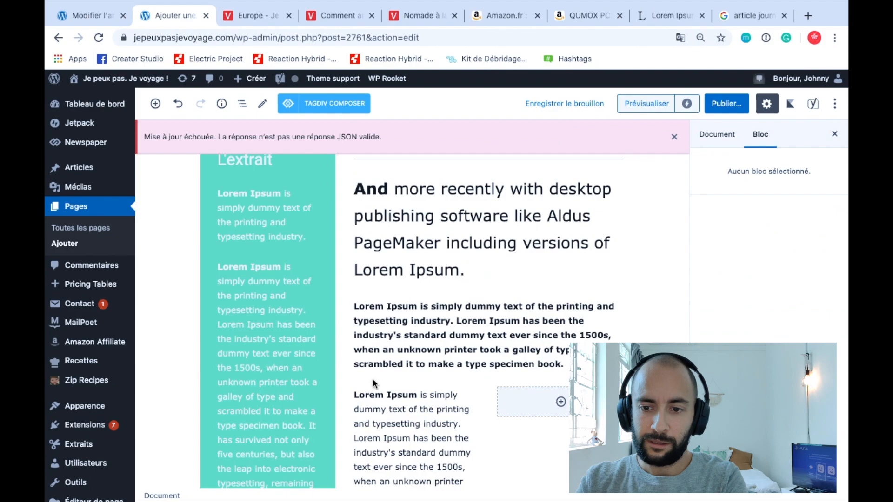
{"action": "scroll", "coordinate": [374, 382], "scroll_direction": "down", "scroll_amount": 10}
{"action": "scroll", "coordinate": [373, 380], "scroll_direction": "up", "scroll_amount": 3}
{"action": "scroll", "coordinate": [373, 380], "scroll_direction": "up", "scroll_amount": 2}
{"action": "scroll", "coordinate": [387, 351], "scroll_direction": "down", "scroll_amount": 5}
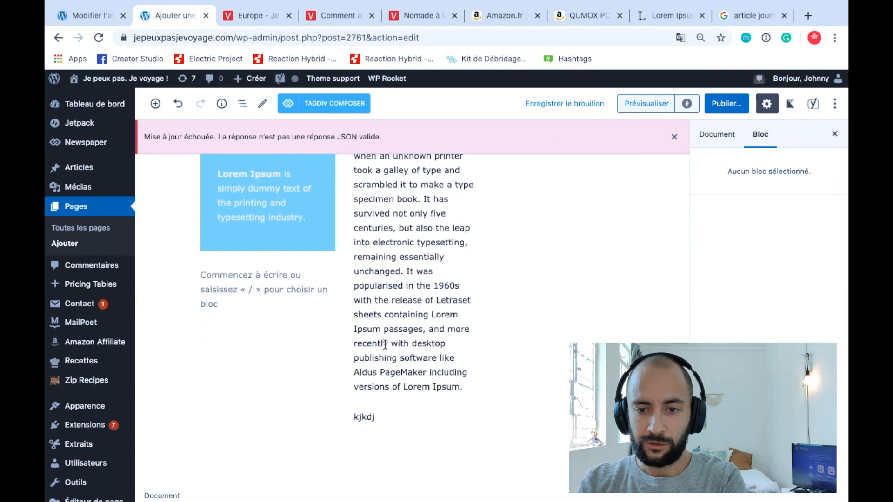
{"action": "scroll", "coordinate": [412, 226], "scroll_direction": "up", "scroll_amount": 3}
{"action": "left_click", "coordinate": [437, 221]}
{"action": "scroll", "coordinate": [419, 289], "scroll_direction": "down", "scroll_amount": 4}
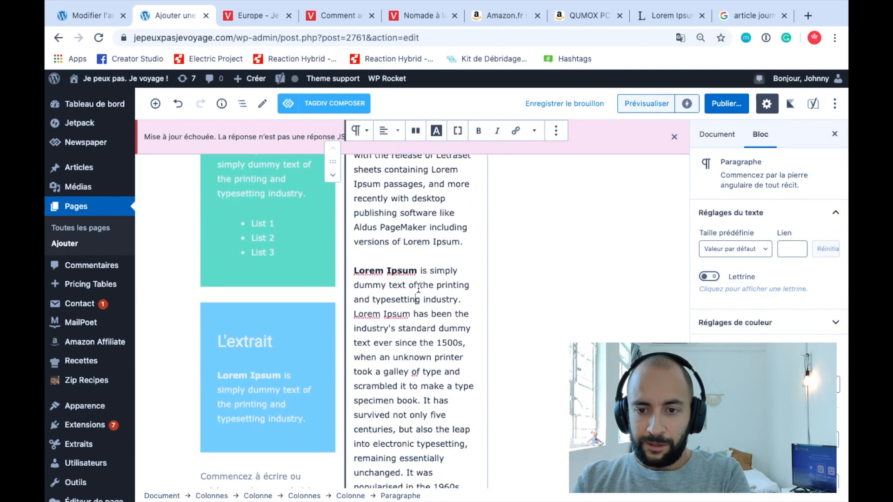
{"action": "scroll", "coordinate": [417, 359], "scroll_direction": "down", "scroll_amount": 4}
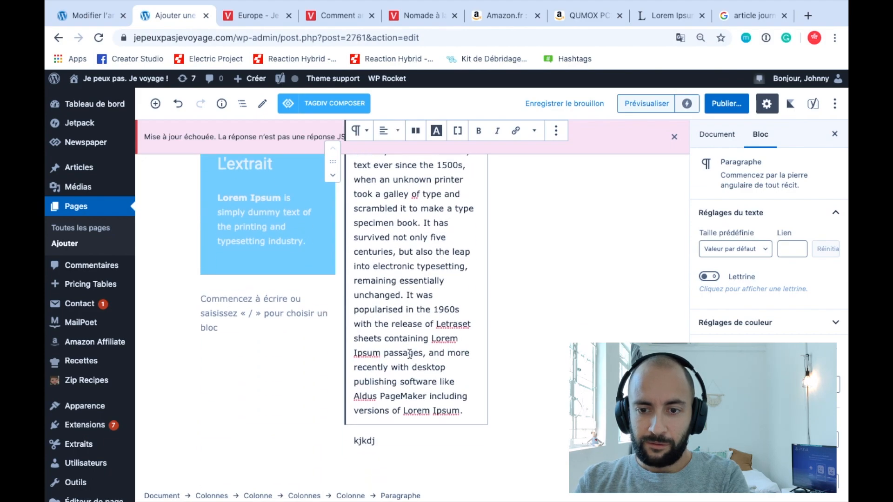
{"action": "left_click", "coordinate": [462, 408], "text": "shift"}
{"action": "key", "text": "BackSpace"}
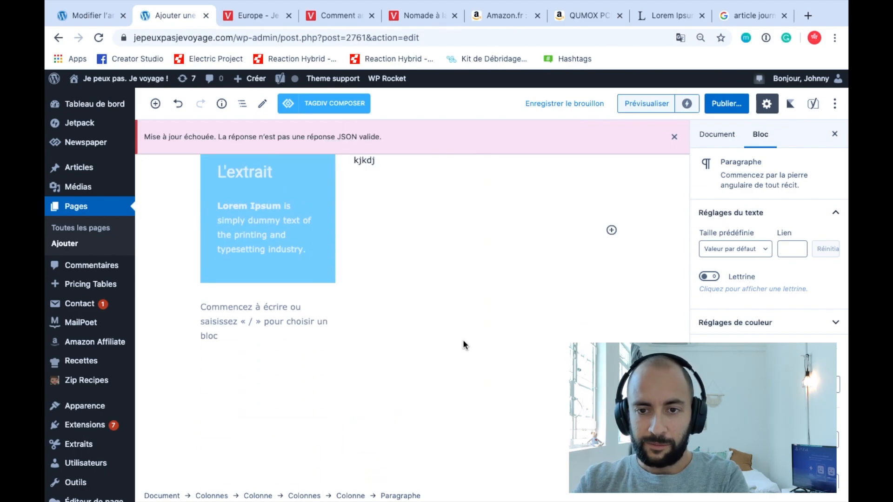
{"action": "key", "text": "ctrl+z"}
Make the shortened second passage entirely bold and delete the filler text "kjkdj" below it
{"action": "triple_click", "coordinate": [384, 353]}
{"action": "key", "text": "ctrl+b"}
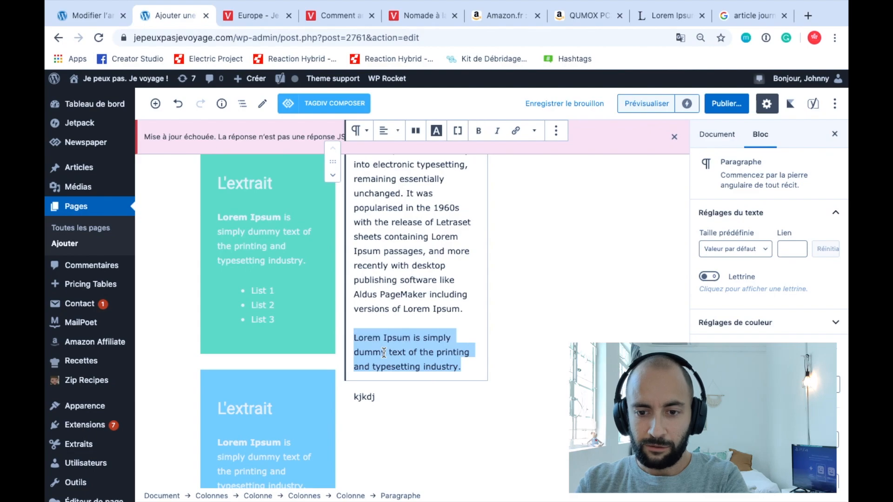
{"action": "key", "text": "ctrl+b"}
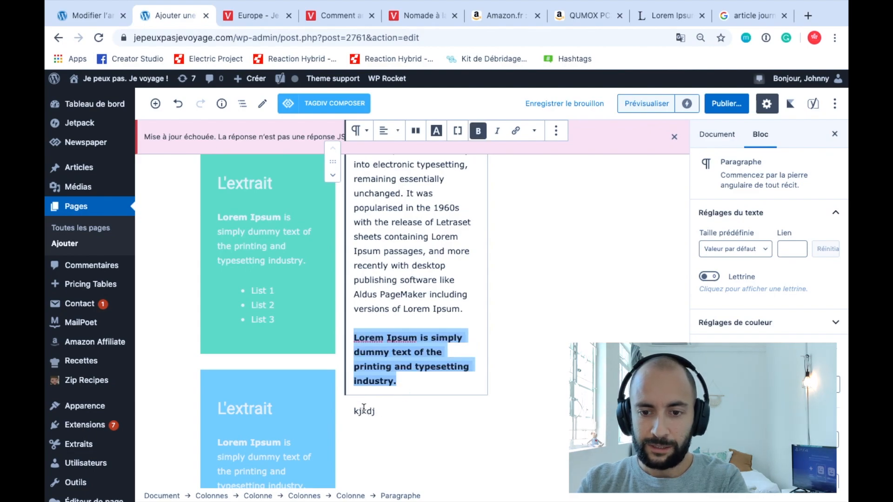
{"action": "double_click", "coordinate": [363, 409]}
{"action": "key", "text": "BackSpace"}
Compare with the reference newspaper and justify the bold paragraph above the two nested columns
{"action": "scroll", "coordinate": [452, 369], "scroll_direction": "up", "scroll_amount": 4}
{"action": "scroll", "coordinate": [454, 370], "scroll_direction": "up", "scroll_amount": 3}
{"action": "scroll", "coordinate": [454, 371], "scroll_direction": "down", "scroll_amount": 1}
{"action": "key", "text": "ctrl+Right"}
{"action": "key", "text": "ctrl+Left"}
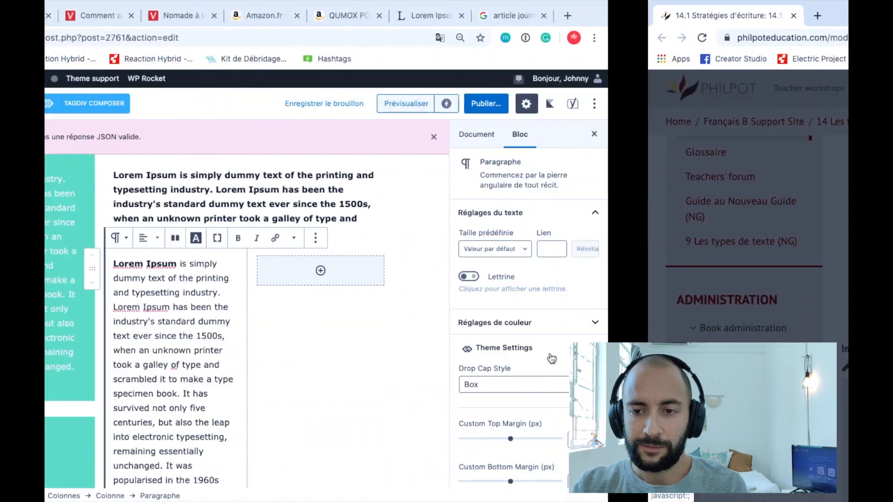
{"action": "triple_click", "coordinate": [521, 189]}
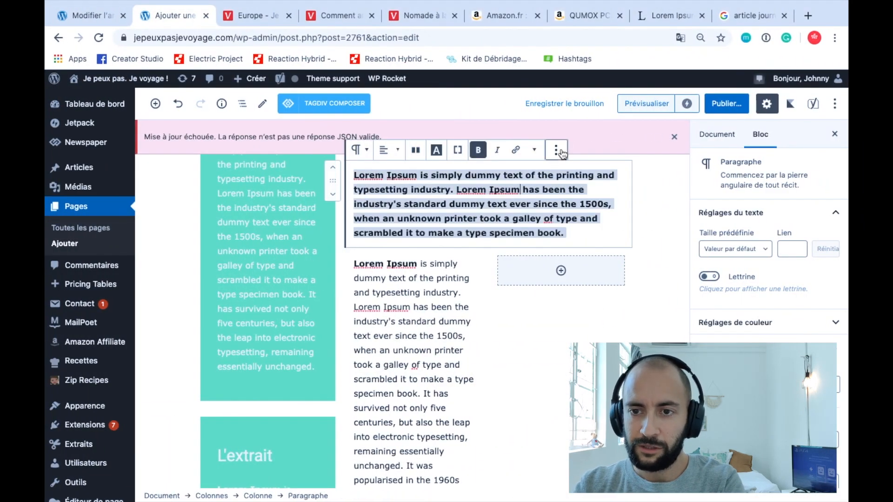
{"action": "left_click", "coordinate": [561, 152]}
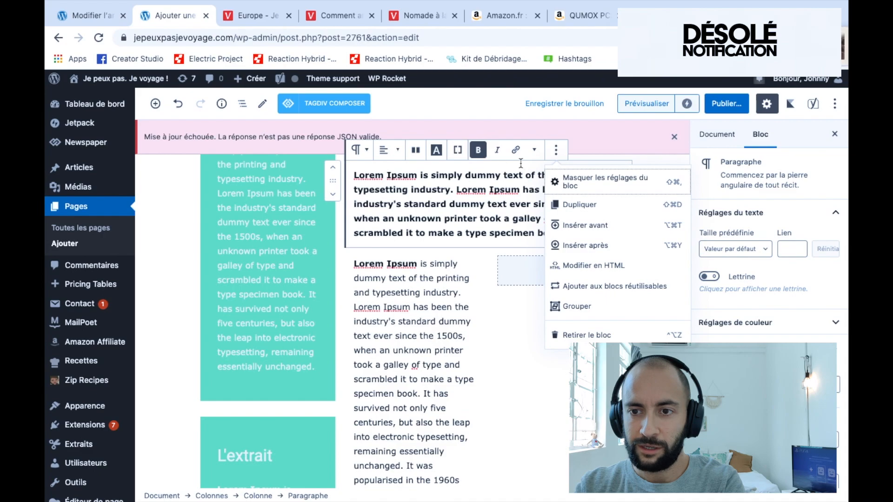
{"action": "left_click", "coordinate": [535, 150]}
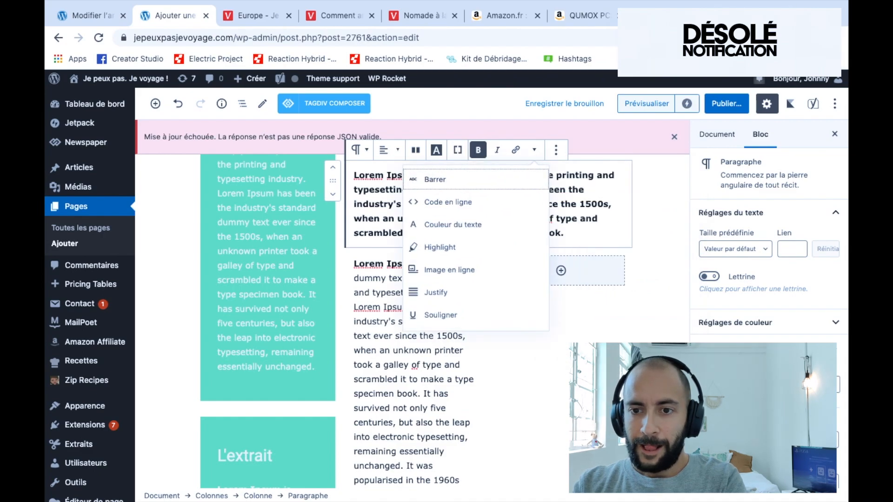
{"action": "left_click", "coordinate": [439, 292]}
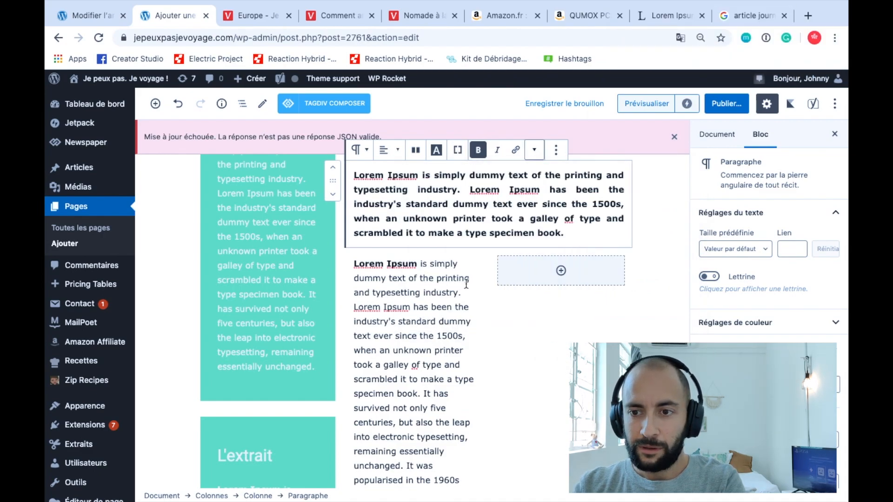
{"action": "left_click", "coordinate": [577, 238]}
Justify the Lorem Ipsum paragraph in the first nested column
{"action": "left_click", "coordinate": [402, 345]}
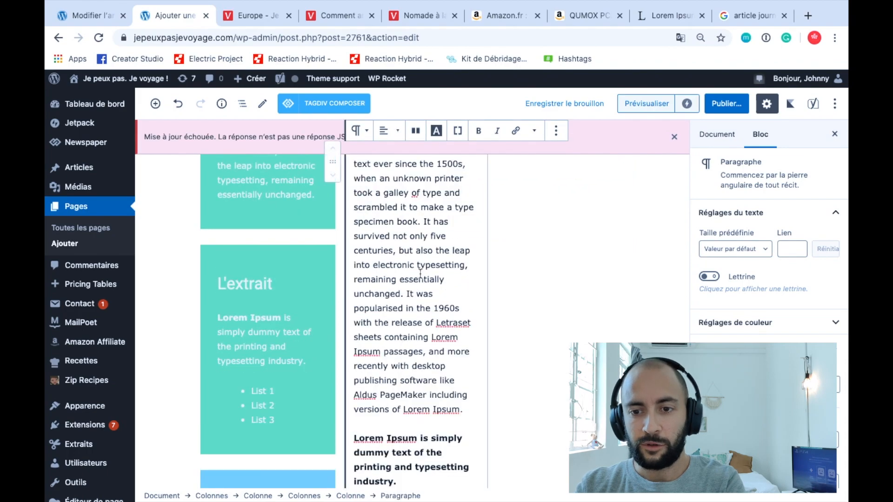
{"action": "left_click", "coordinate": [531, 134]}
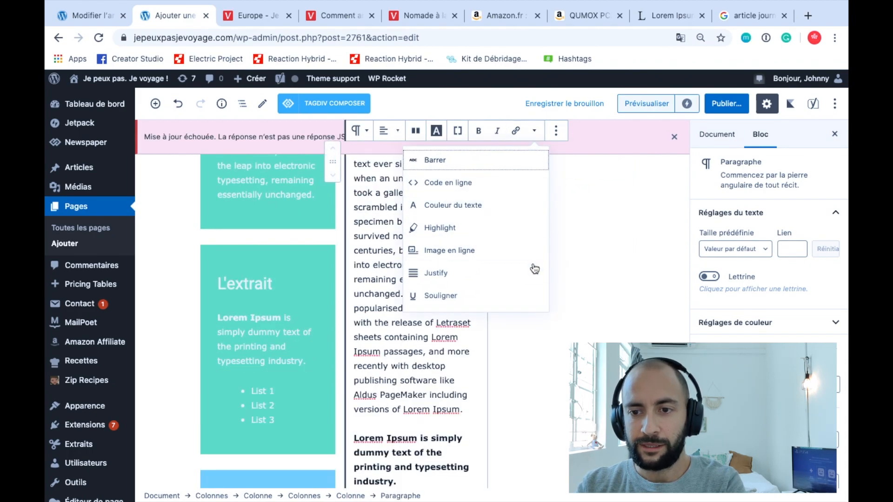
{"action": "left_click", "coordinate": [446, 274]}
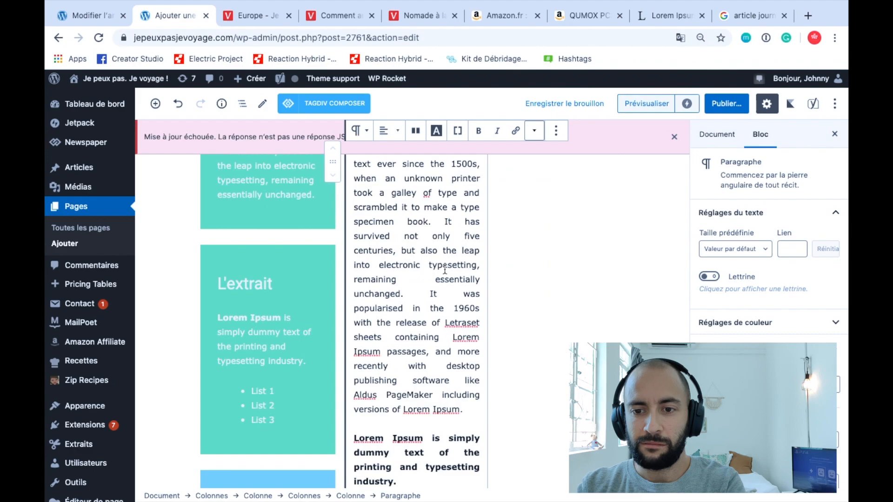
{"action": "scroll", "coordinate": [413, 355], "scroll_direction": "up", "scroll_amount": 1}
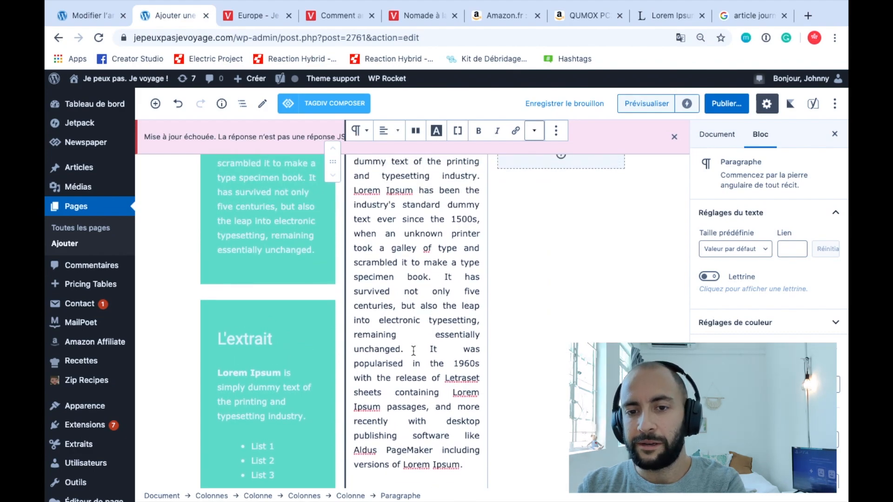
{"action": "scroll", "coordinate": [414, 350], "scroll_direction": "up", "scroll_amount": 1}
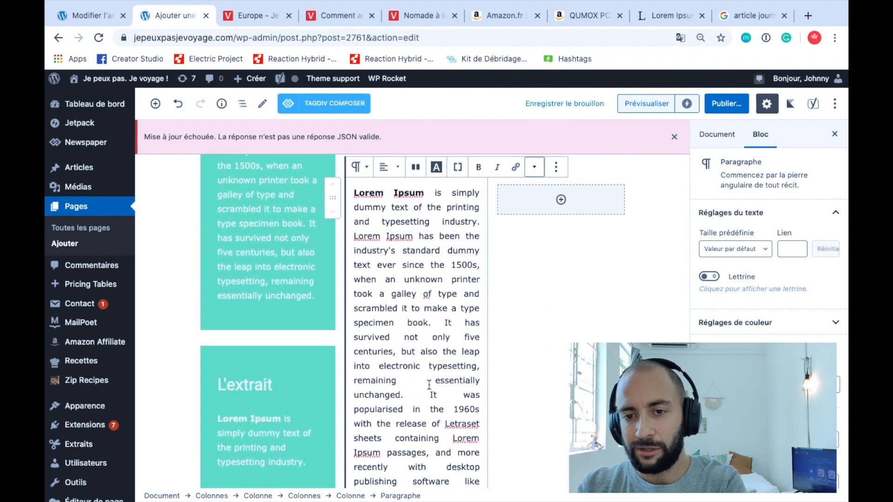
Insert a line break before "It was popularised in the 1960s" in the first nested column's long paragraph
{"action": "scroll", "coordinate": [428, 385], "scroll_direction": "down", "scroll_amount": 1}
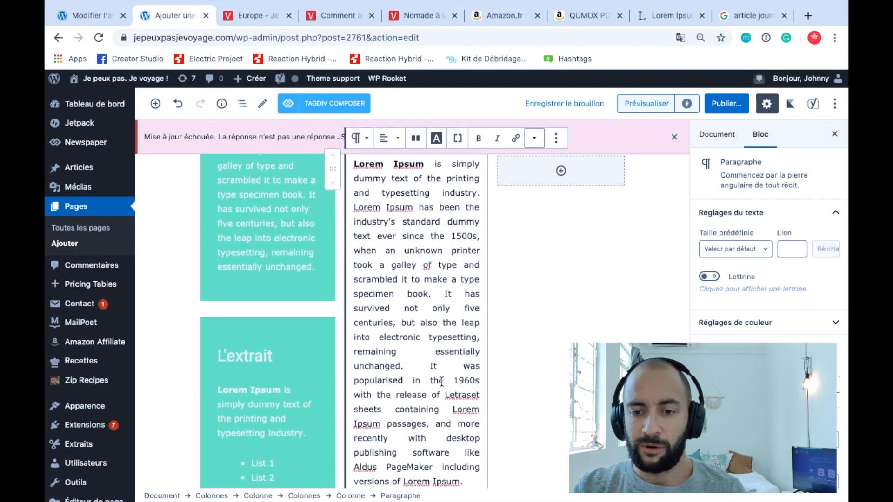
{"action": "left_click", "coordinate": [402, 367]}
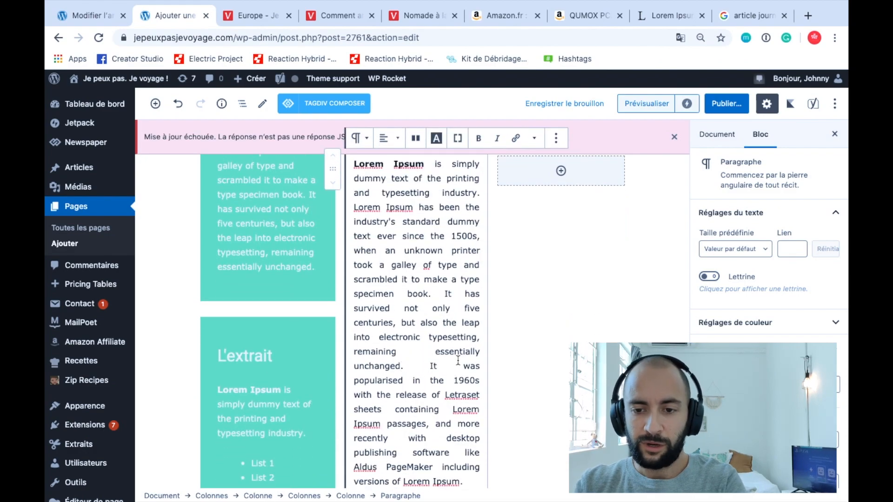
{"action": "key", "text": "shift+Return"}
{"action": "key", "text": "Delete"}
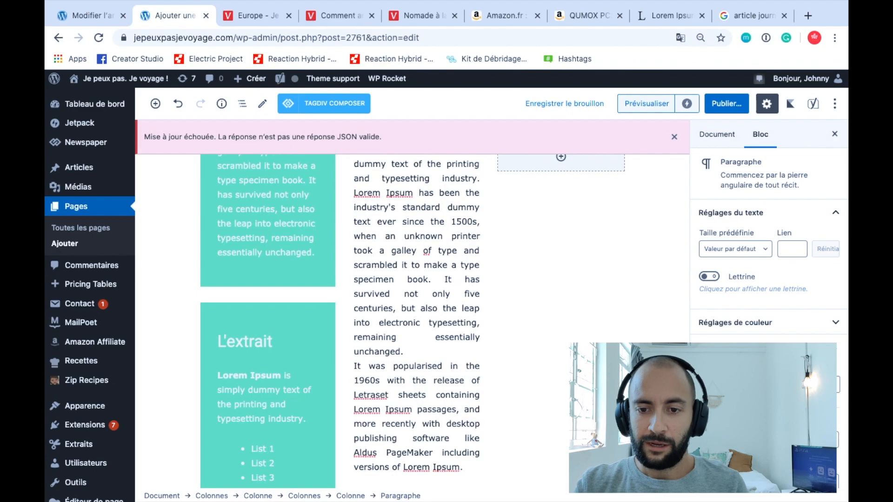
{"action": "scroll", "coordinate": [445, 322], "scroll_direction": "down", "scroll_amount": 3}
Add an Image block to the empty second nested column beside the Lorem Ipsum text
{"action": "scroll", "coordinate": [445, 323], "scroll_direction": "up", "scroll_amount": 5}
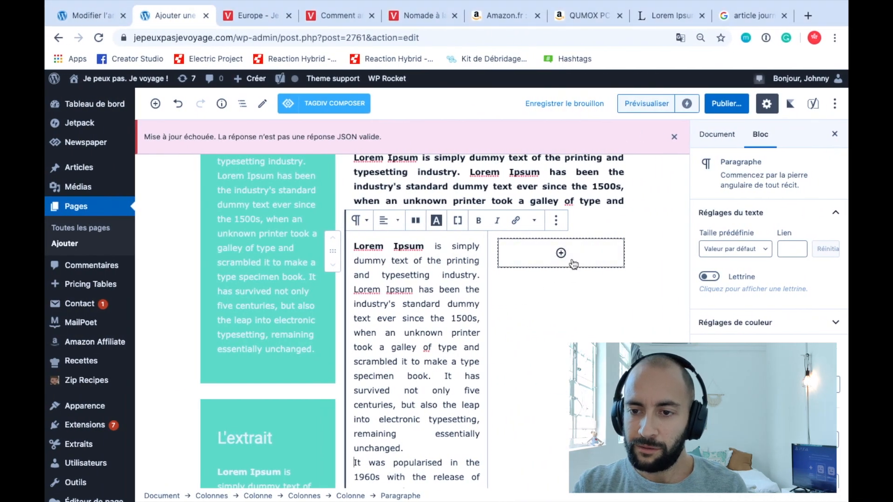
{"action": "left_click", "coordinate": [573, 263]}
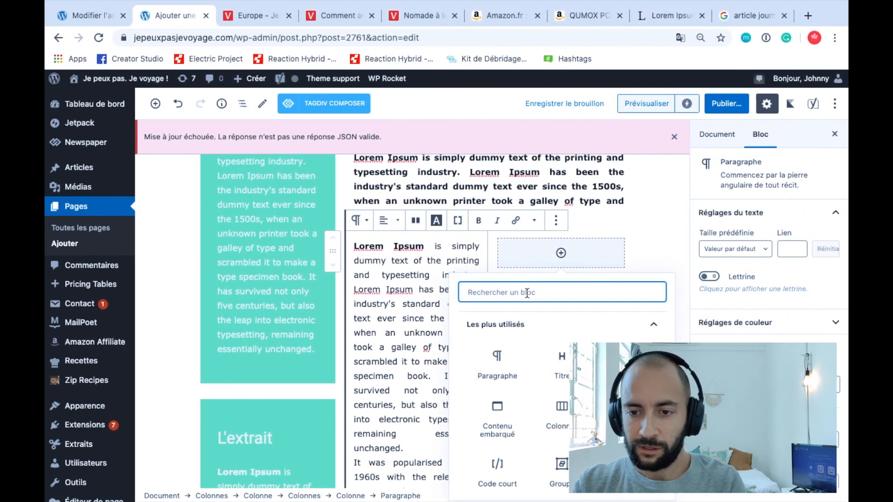
{"action": "type", "text": "image"}
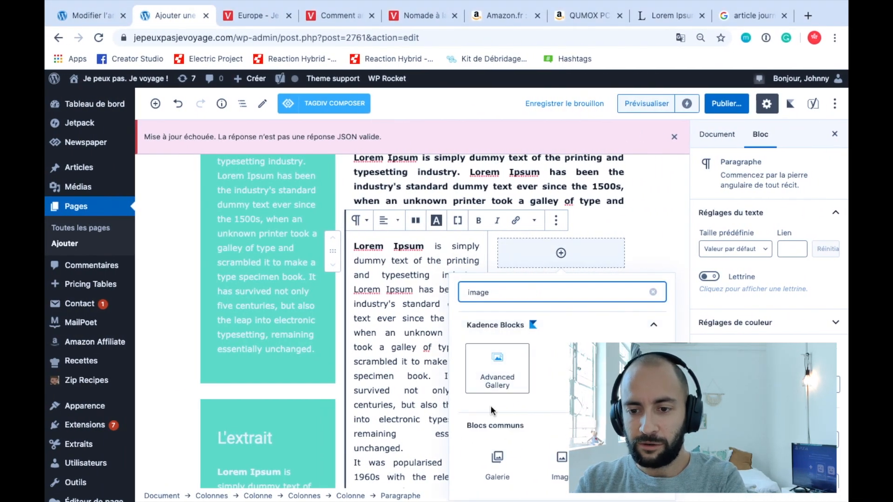
{"action": "scroll", "coordinate": [491, 419], "scroll_direction": "down", "scroll_amount": 2}
{"action": "left_click", "coordinate": [562, 395]}
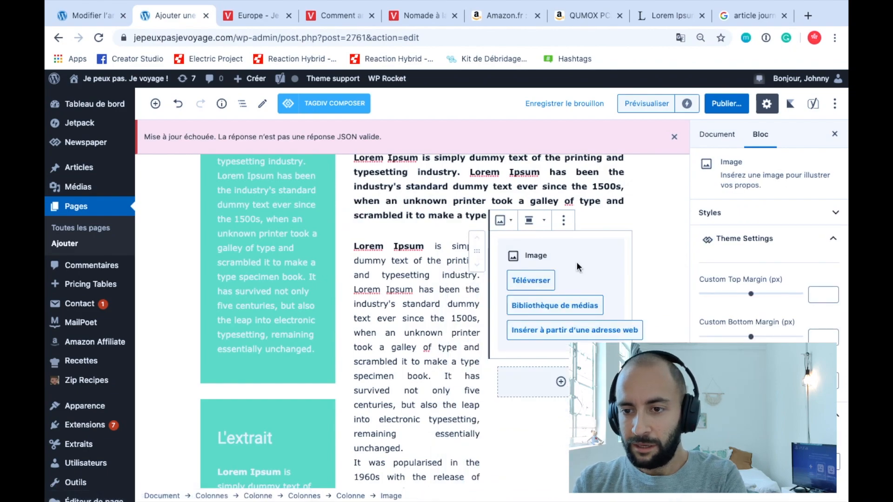
Fill the new image block with the media library photo of a tree and shopfronts under a pink sky
{"action": "left_click", "coordinate": [547, 306]}
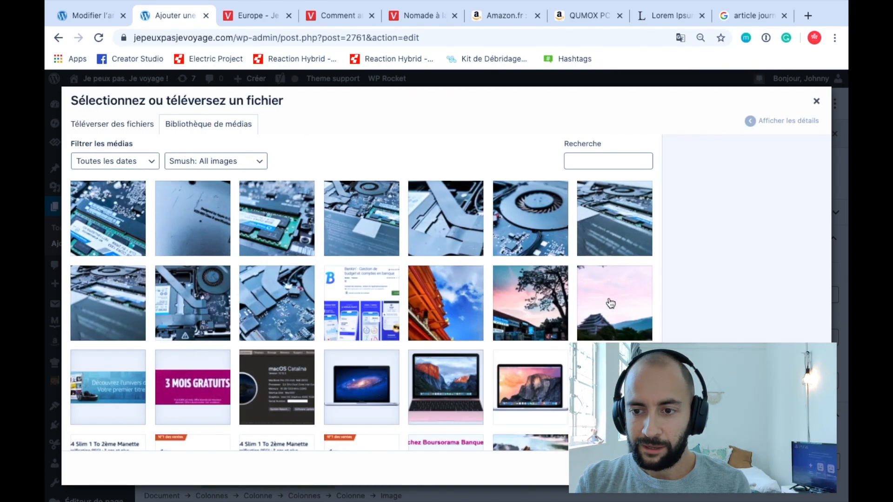
{"action": "left_click", "coordinate": [528, 306]}
{"action": "left_click", "coordinate": [528, 305]}
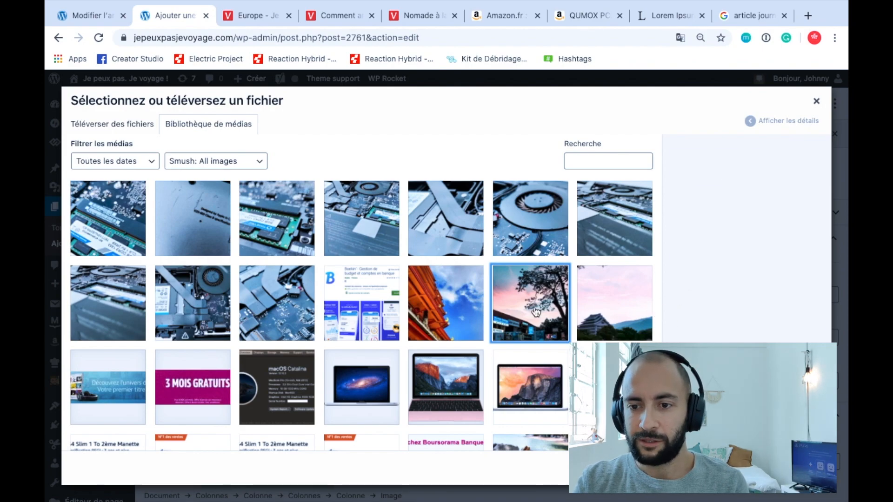
{"action": "left_click", "coordinate": [537, 312]}
{"action": "left_click", "coordinate": [798, 468]}
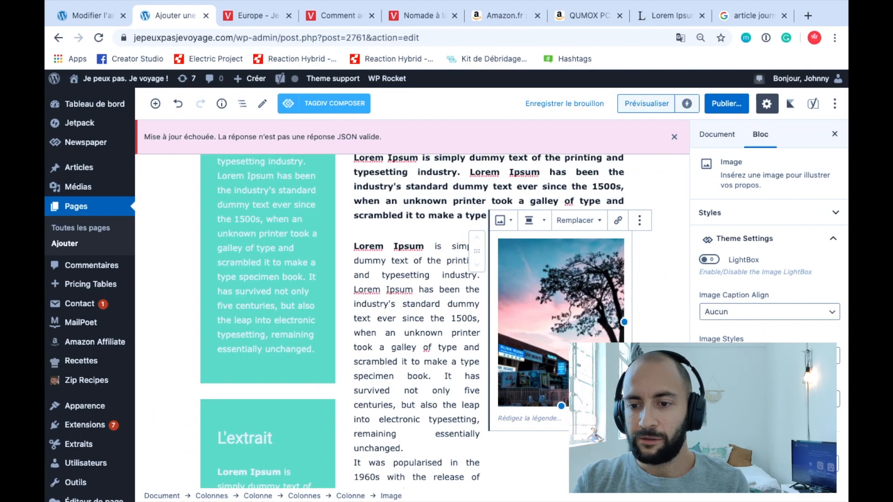
Caption the image with "Lorem Ipsum is simply dummy text of the printing and typesetting industry."
{"action": "left_click", "coordinate": [515, 412]}
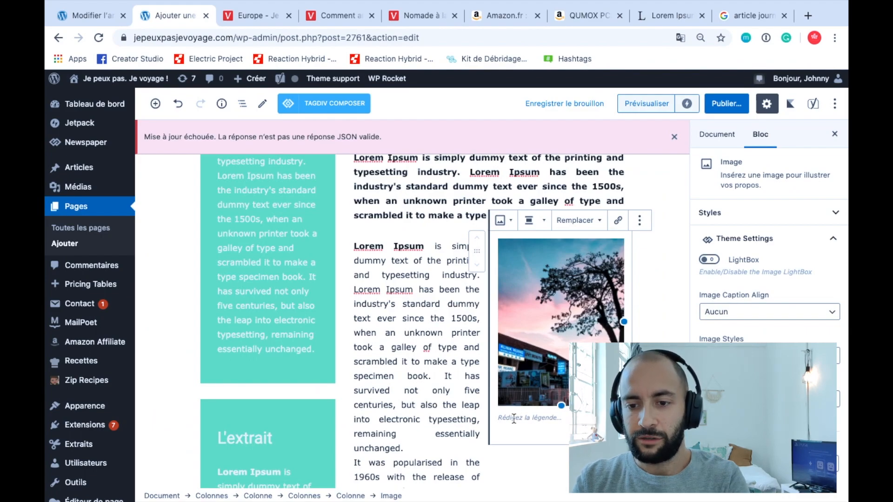
{"action": "type", "text": "Lorem Ipsum is simply dummy text of the printing and typesetting industry. Lorem Ipsum has been the industry's standard dummy text ever since the 1500s, when an unknown printer took a galley of type and scrambled it to make a type specimen book. It has survived not only five centuries, but also the leap into electronic typesetting, remaining essentially unchanged. It was popularised in the 1960s with the release of Letraset sheets containing Lorem Ipsum passages, and more recently with desktop publishing software like Aldus PageMaker including versions of Lorem Ipsum."}
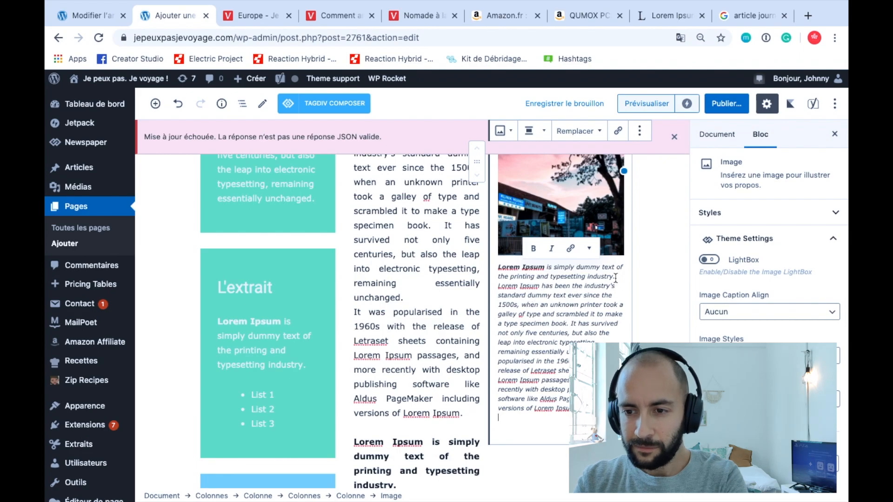
{"action": "scroll", "coordinate": [593, 290], "scroll_direction": "up", "scroll_amount": 3}
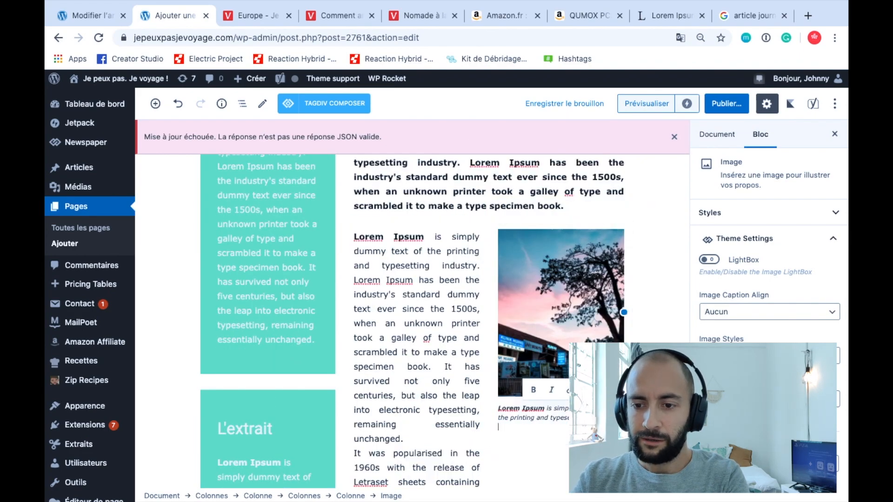
{"action": "scroll", "coordinate": [558, 289], "scroll_direction": "down", "scroll_amount": 2}
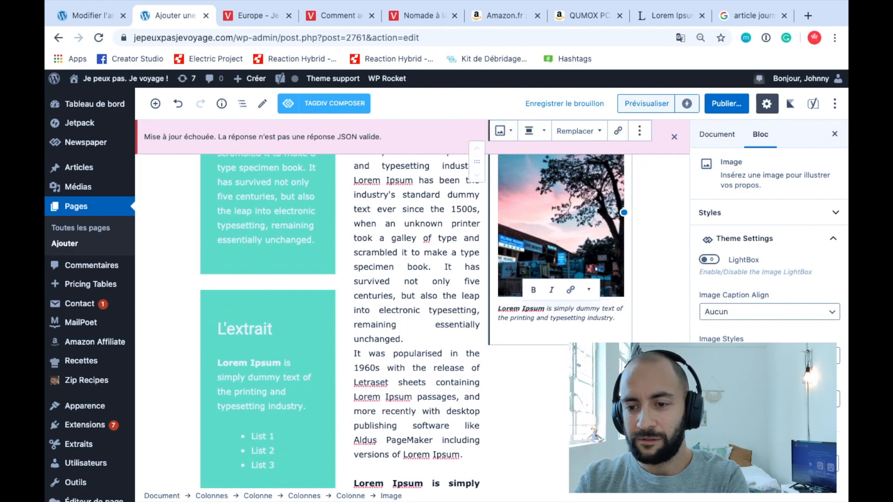
Insert a Columns block with two equal columns beneath the captioned image
{"action": "scroll", "coordinate": [372, 320], "scroll_direction": "down", "scroll_amount": 10}
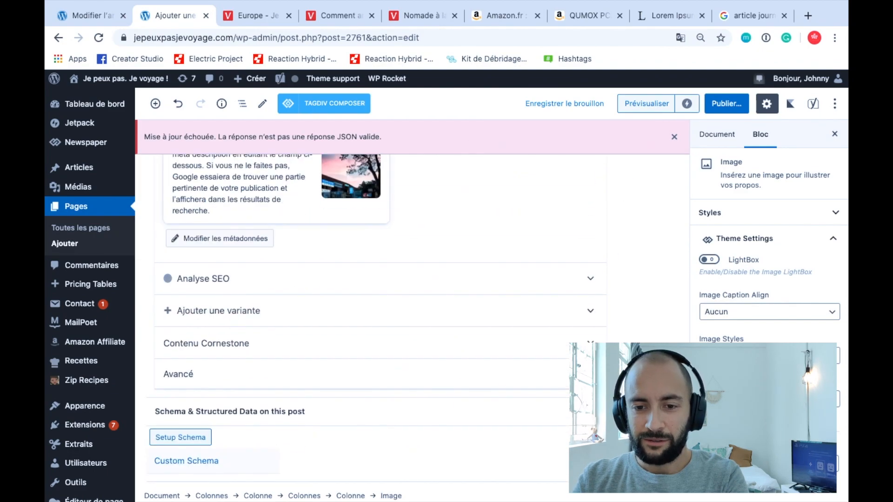
{"action": "scroll", "coordinate": [371, 275], "scroll_direction": "up", "scroll_amount": 8}
{"action": "left_click", "coordinate": [342, 280]}
{"action": "scroll", "coordinate": [559, 288], "scroll_direction": "up", "scroll_amount": 6}
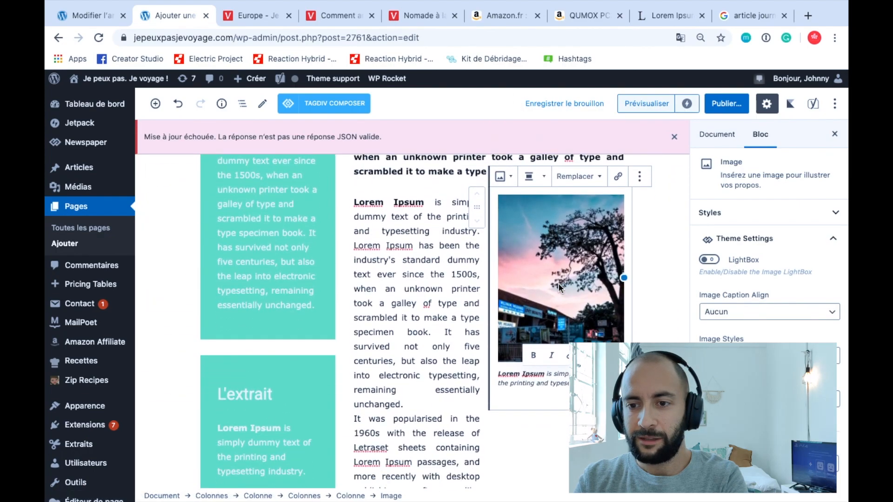
{"action": "scroll", "coordinate": [658, 285], "scroll_direction": "down", "scroll_amount": 2}
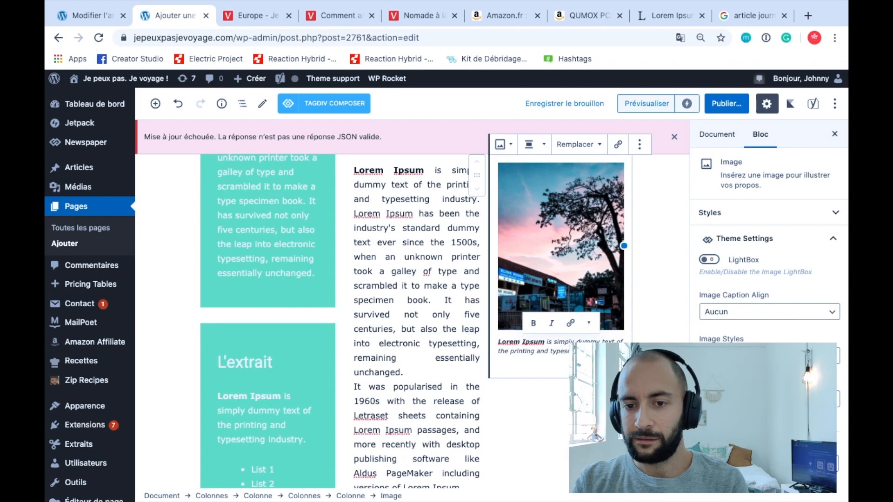
{"action": "left_click", "coordinate": [657, 335]}
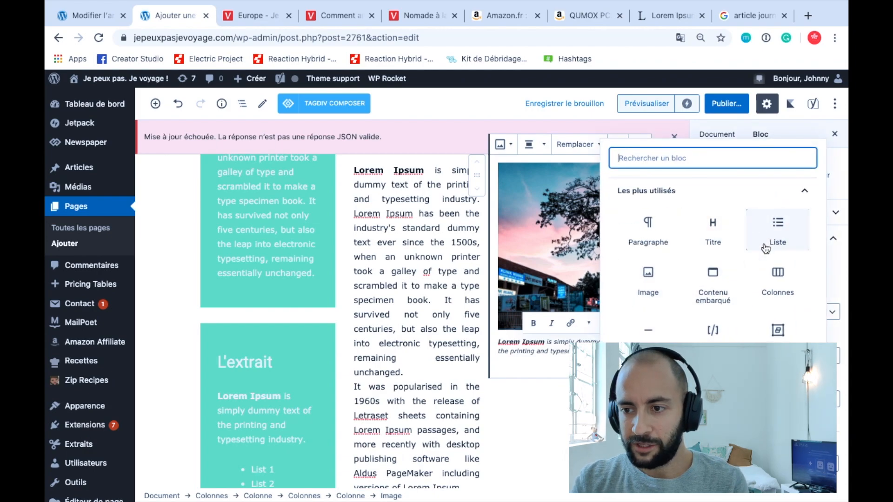
{"action": "left_click", "coordinate": [770, 275]}
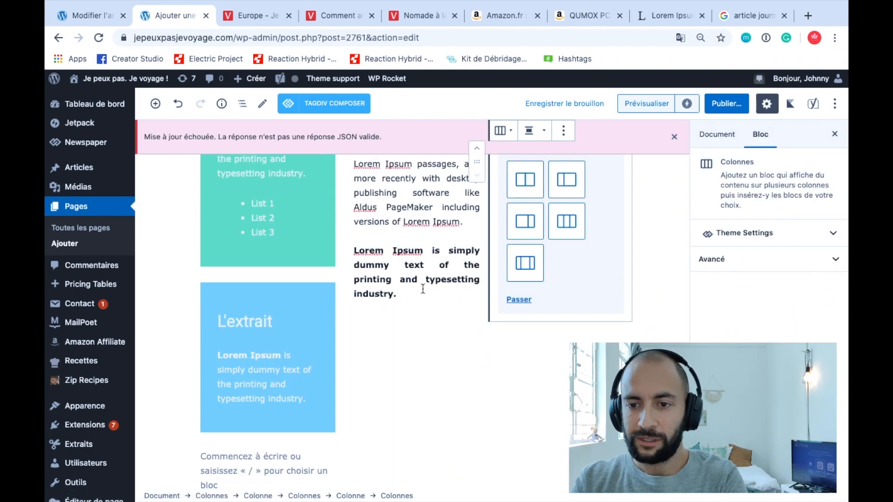
{"action": "left_click", "coordinate": [535, 184]}
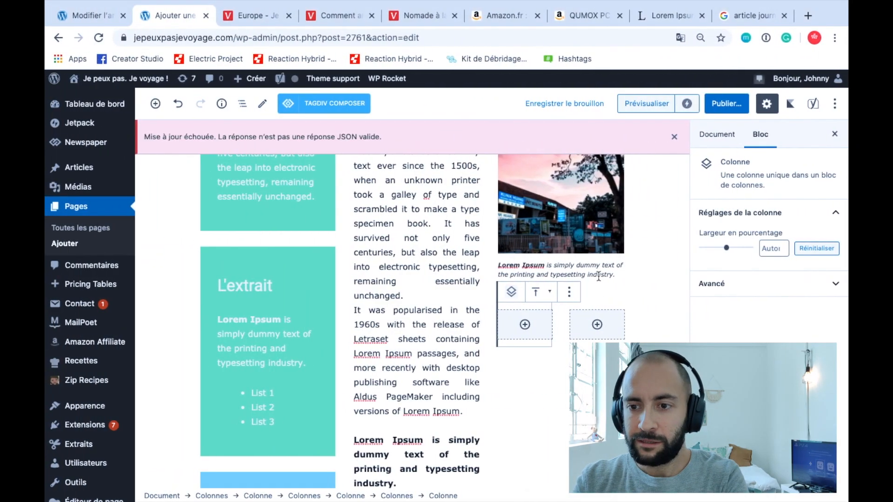
Link the word "typesetting" in the image caption to the site's asie/inde page, found with "inde", opening in a new tab
{"action": "left_click", "coordinate": [617, 278]}
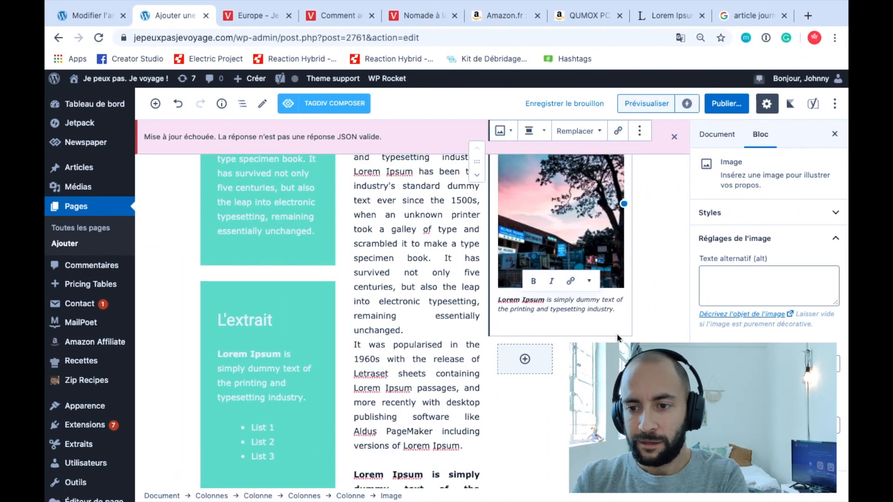
{"action": "left_click", "coordinate": [571, 281]}
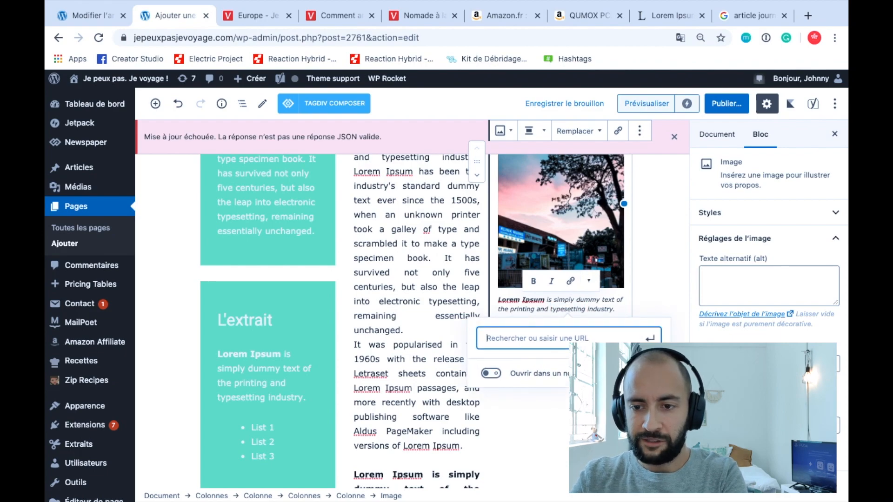
{"action": "type", "text": "inde"}
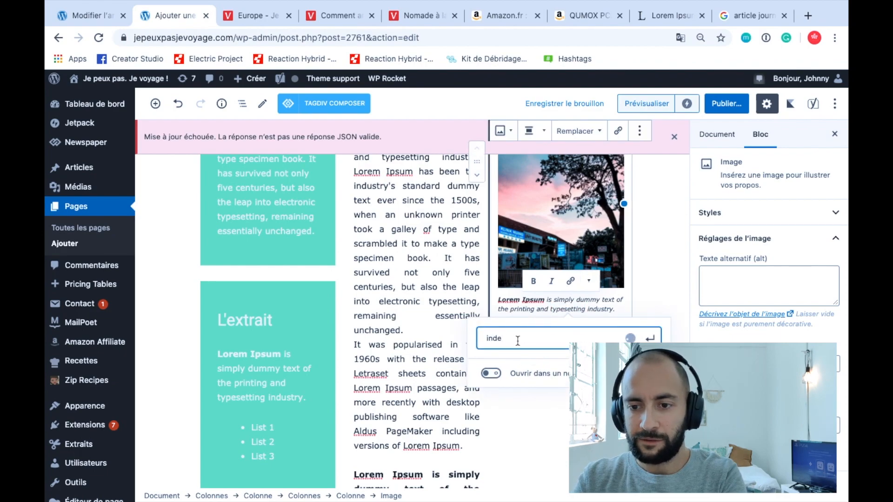
{"action": "left_click", "coordinate": [511, 371]}
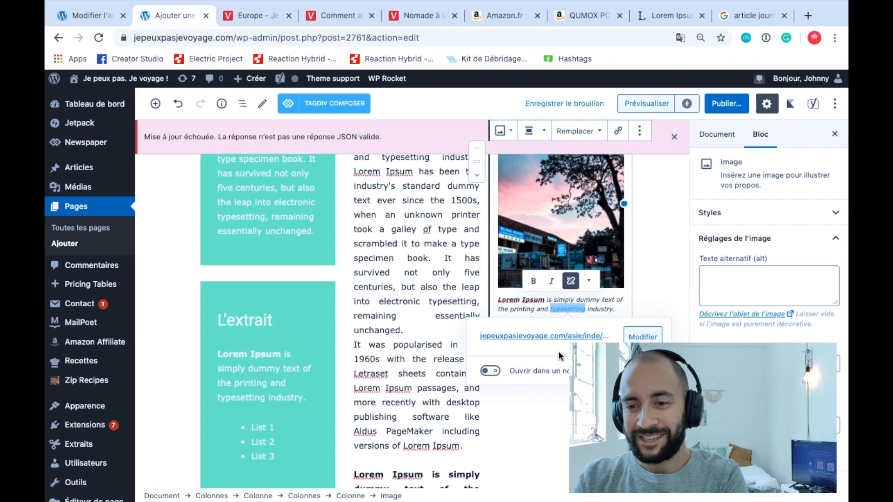
{"action": "left_click", "coordinate": [494, 370]}
{"action": "left_click", "coordinate": [561, 403]}
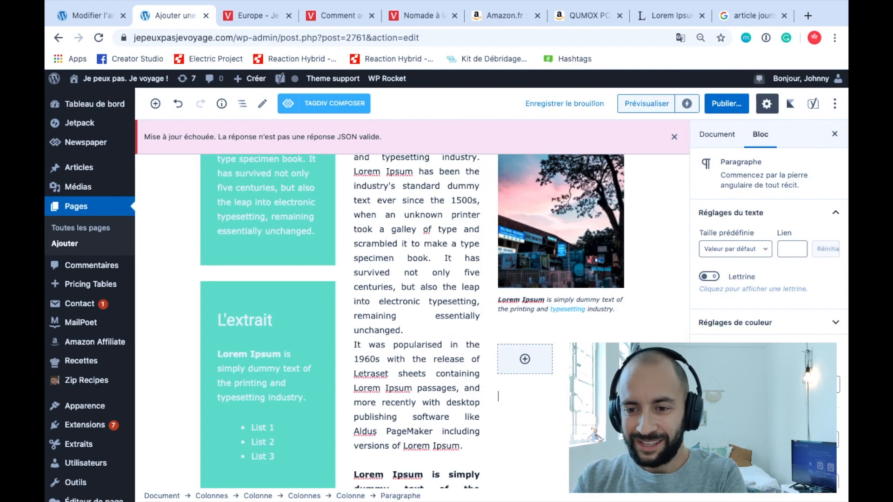
Add a Lorem Ipsum paragraph to the first small column under the image, cut off after "type specimen book."
{"action": "left_click", "coordinate": [525, 359]}
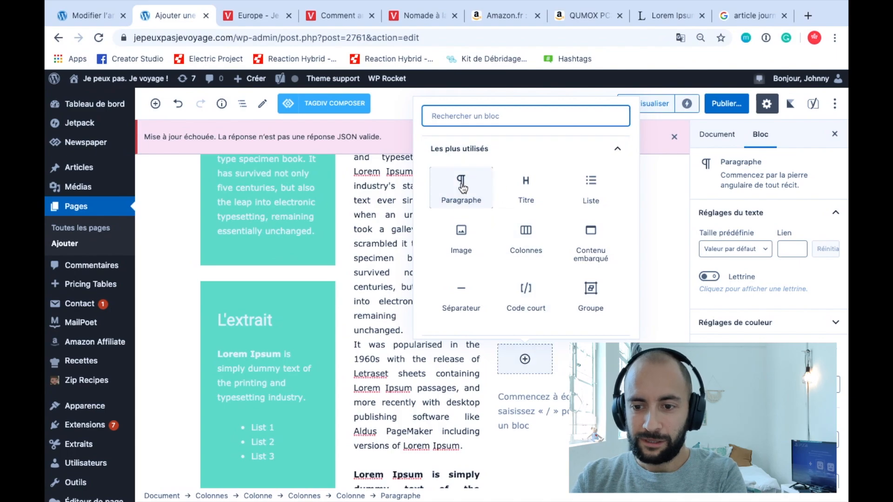
{"action": "left_click", "coordinate": [463, 188]}
{"action": "scroll", "coordinate": [521, 378], "scroll_direction": "up", "scroll_amount": 8}
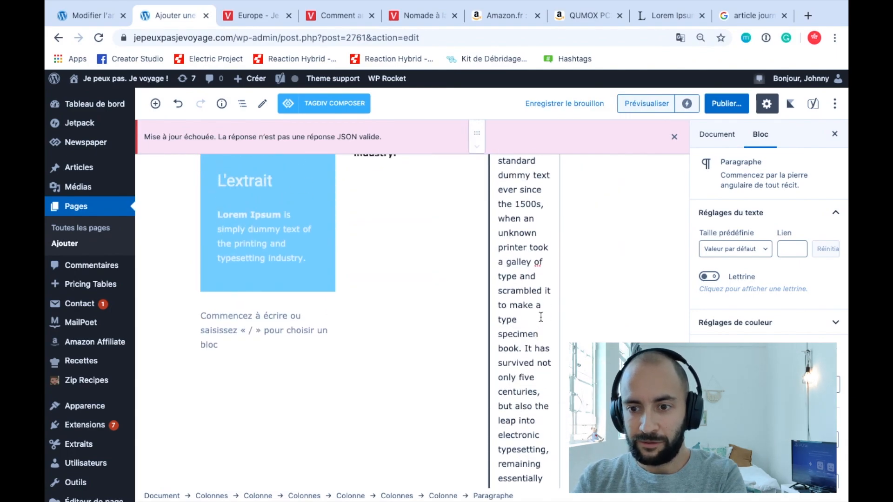
{"action": "left_click", "coordinate": [522, 348]}
{"action": "key", "text": "shift+super+Down"}
{"action": "key", "text": "BackSpace"}
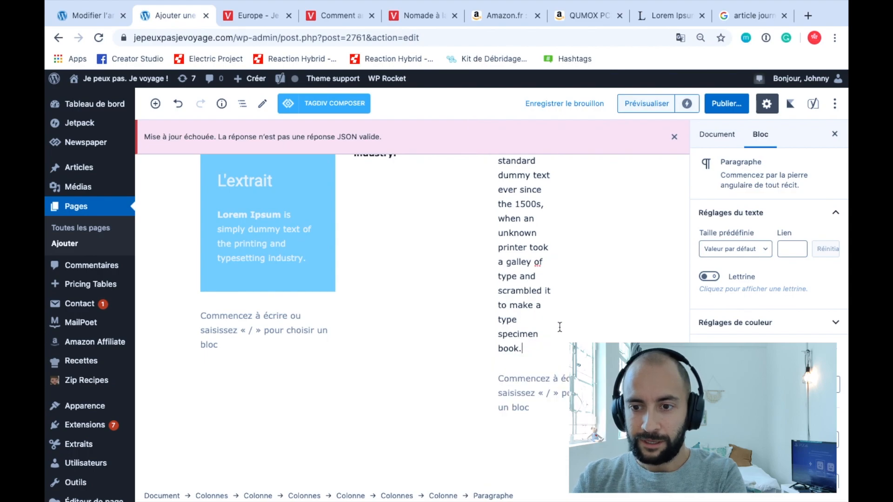
Copy the shortened passage into a new paragraph in the second small column under the image
{"action": "scroll", "coordinate": [559, 324], "scroll_direction": "up", "scroll_amount": 10}
{"action": "key", "text": "super+a"}
{"action": "scroll", "coordinate": [560, 329], "scroll_direction": "up", "scroll_amount": 2}
{"action": "scroll", "coordinate": [560, 329], "scroll_direction": "down", "scroll_amount": 8}
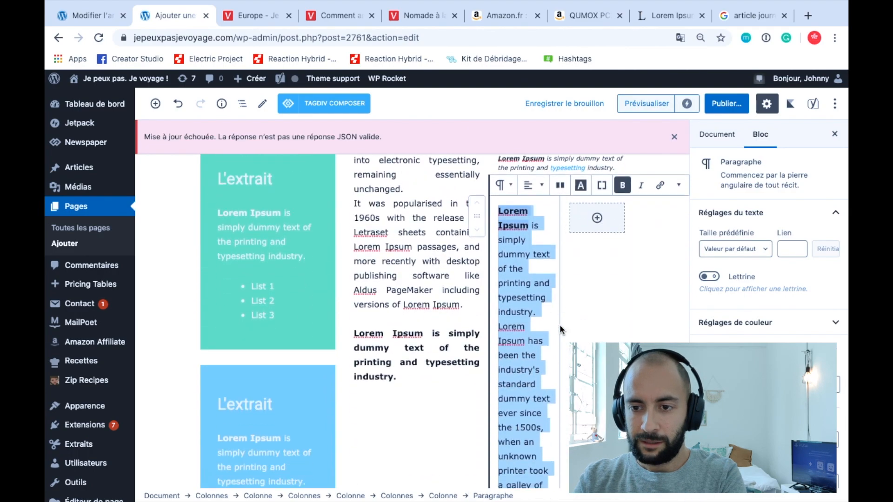
{"action": "left_click", "coordinate": [594, 227]}
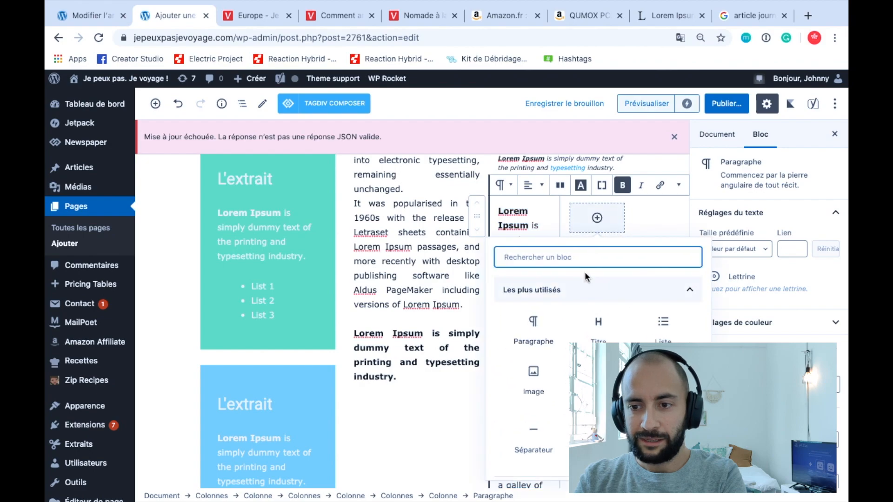
{"action": "left_click", "coordinate": [535, 337]}
{"action": "key", "text": "super+v"}
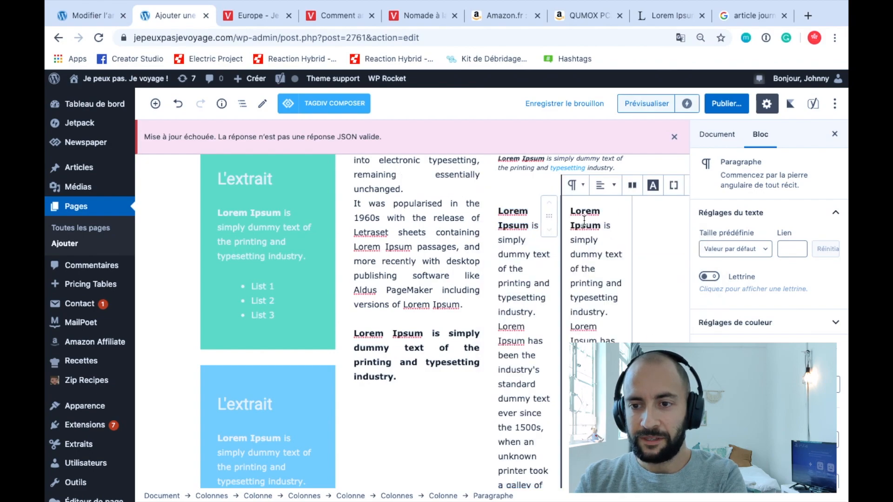
Review the page layout from the "L'actualité" heading down to the small text columns under the image
{"action": "left_click", "coordinate": [583, 209]}
{"action": "left_click_drag", "start_coordinate": [583, 210], "coordinate": [606, 243]}
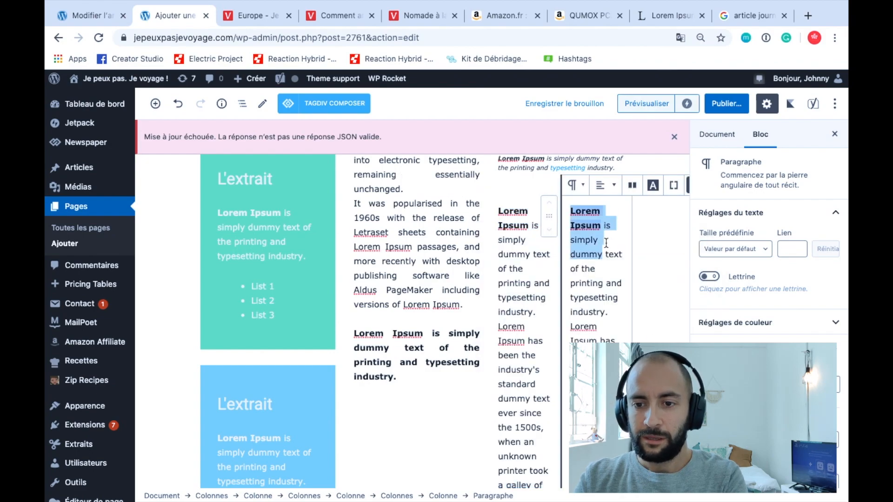
{"action": "scroll", "coordinate": [606, 243], "scroll_direction": "up", "scroll_amount": 5}
{"action": "scroll", "coordinate": [607, 245], "scroll_direction": "up", "scroll_amount": 8}
{"action": "scroll", "coordinate": [607, 242], "scroll_direction": "down", "scroll_amount": 6}
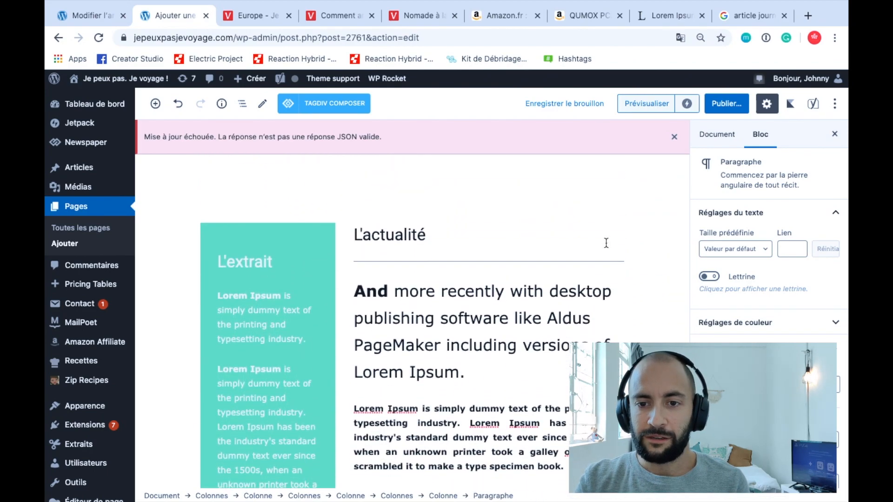
{"action": "scroll", "coordinate": [606, 243], "scroll_direction": "down", "scroll_amount": 2}
{"action": "scroll", "coordinate": [452, 303], "scroll_direction": "down", "scroll_amount": 3}
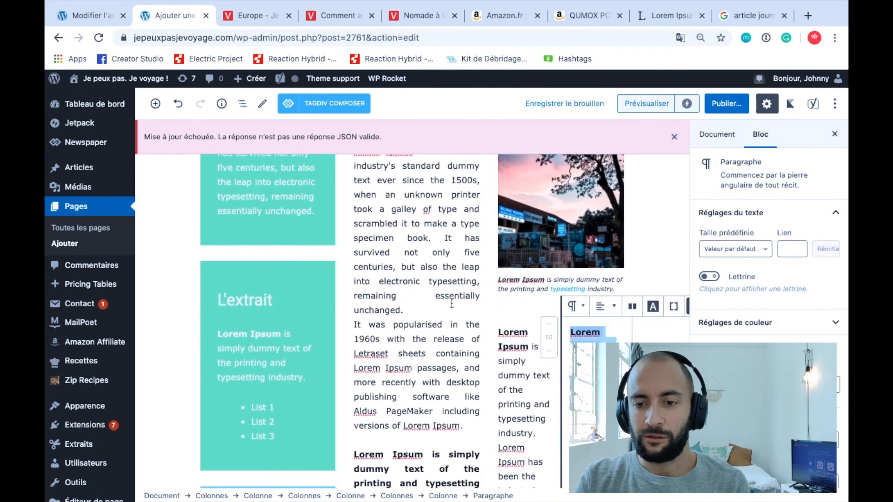
{"action": "scroll", "coordinate": [452, 303], "scroll_direction": "up", "scroll_amount": 3}
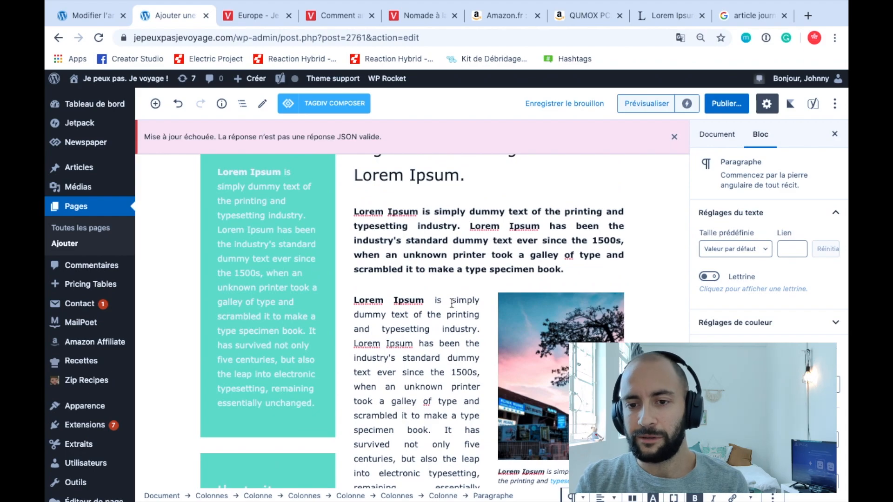
{"action": "scroll", "coordinate": [452, 303], "scroll_direction": "up", "scroll_amount": 4}
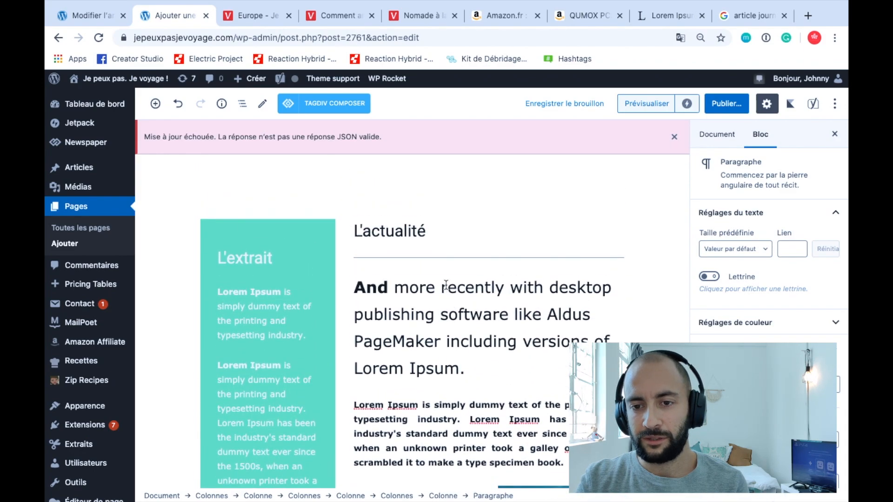
{"action": "left_click", "coordinate": [396, 238]}
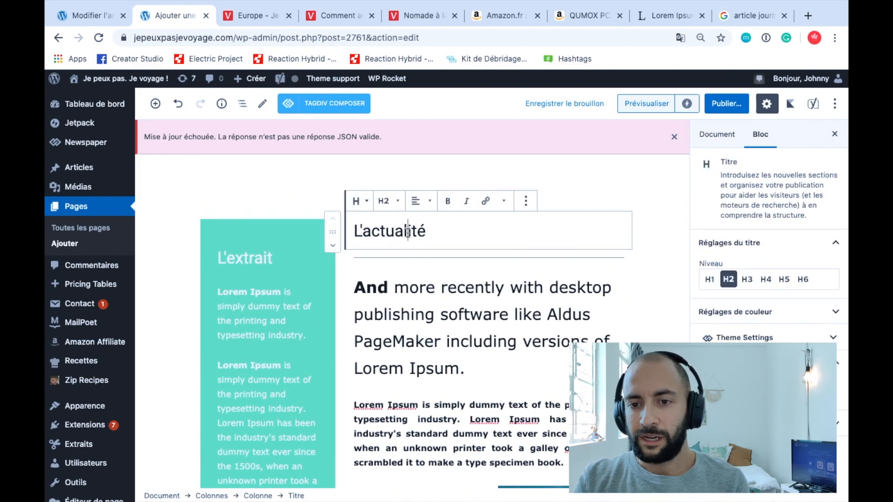
{"action": "scroll", "coordinate": [408, 232], "scroll_direction": "down", "scroll_amount": 10}
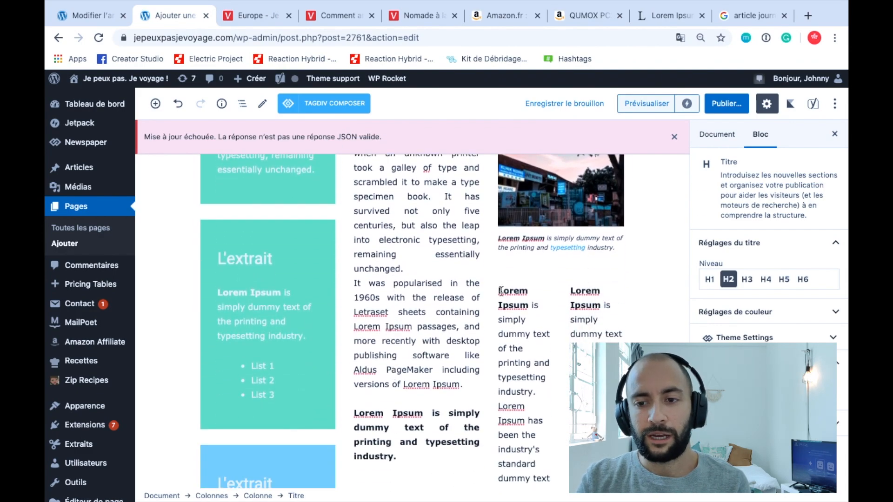
{"action": "left_click", "coordinate": [500, 292]}
{"action": "scroll", "coordinate": [502, 292], "scroll_direction": "down", "scroll_amount": 4}
{"action": "scroll", "coordinate": [502, 291], "scroll_direction": "up", "scroll_amount": 4}
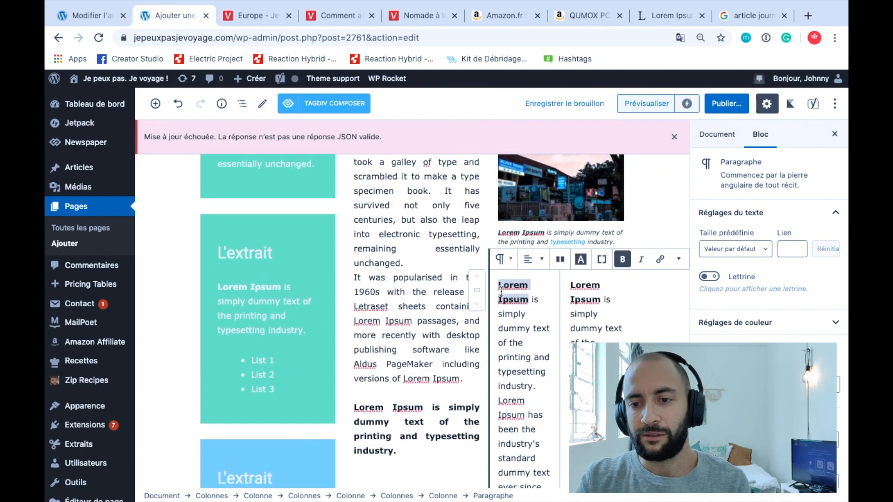
Split the middle column's long paragraph before "It was popularised in the 1960s", leaving an empty block between the two parts
{"action": "left_click", "coordinate": [412, 263]}
{"action": "key", "text": "Return"}
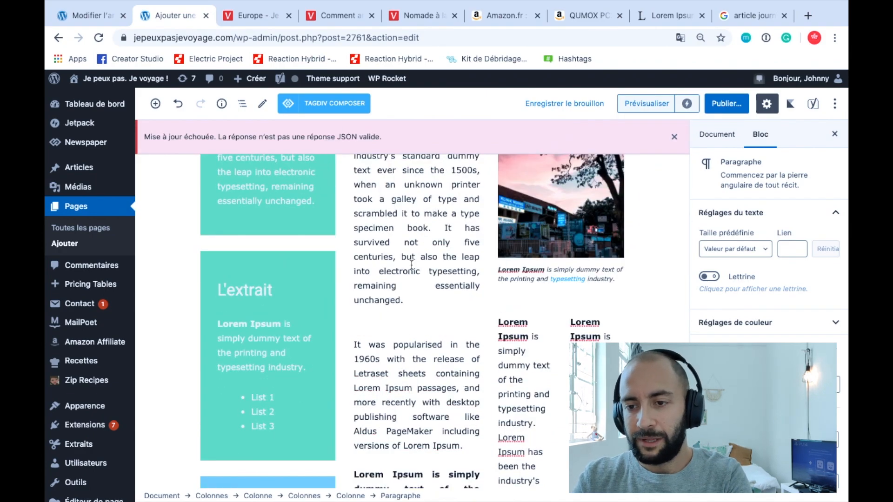
{"action": "key", "text": "Return"}
{"action": "scroll", "coordinate": [433, 253], "scroll_direction": "down", "scroll_amount": 1}
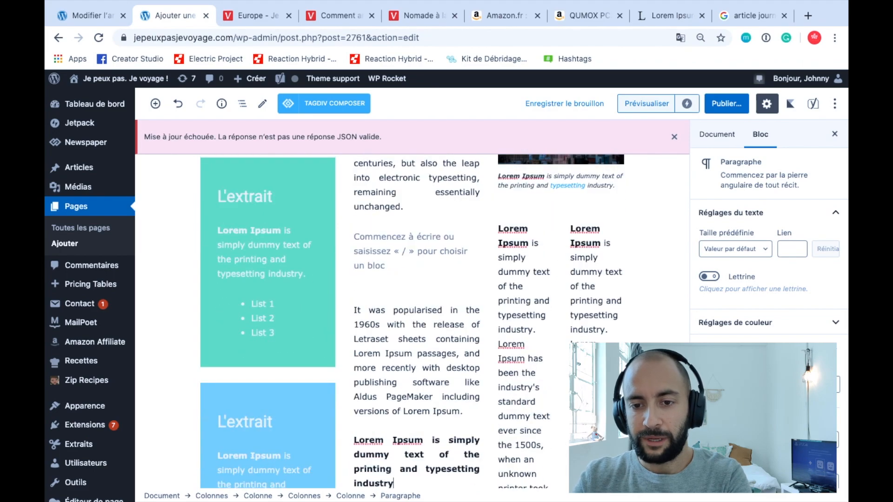
{"action": "left_click", "coordinate": [427, 253]}
{"action": "left_click", "coordinate": [356, 285]}
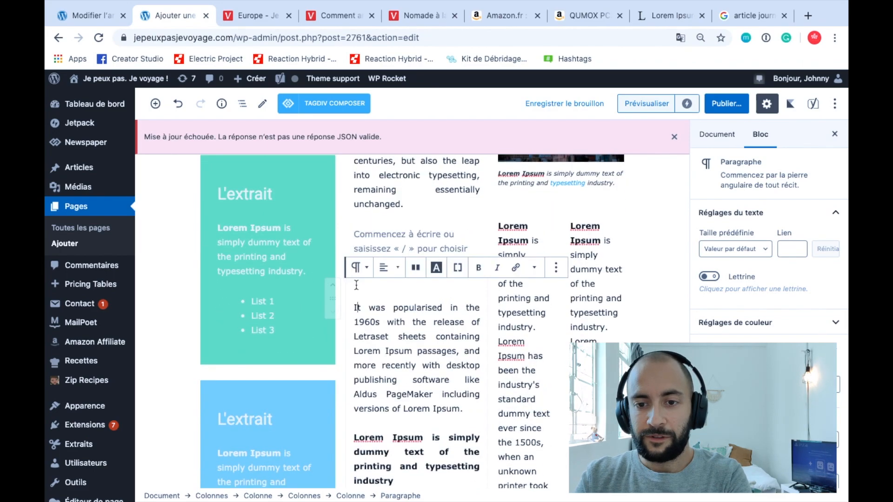
{"action": "key", "text": "BackSpace"}
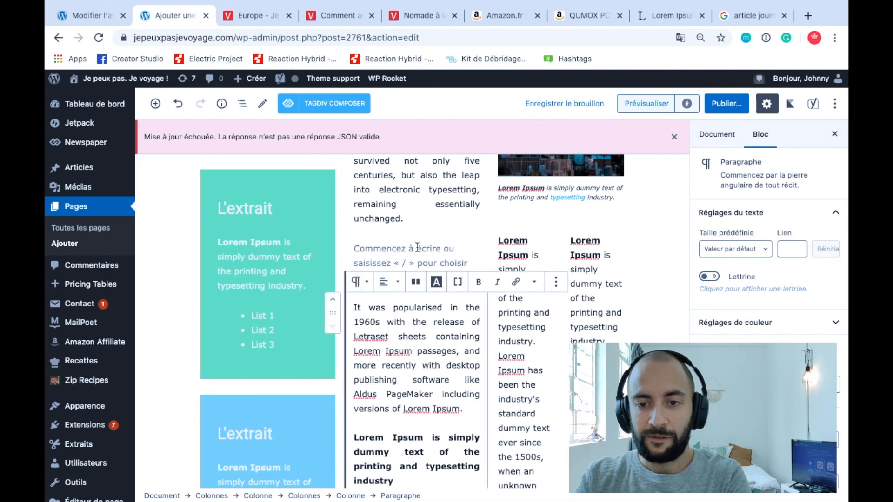
Insert a level 3 heading reading "Titre 3" in the empty block above "It was popularised in the 1960s"
{"action": "left_click", "coordinate": [417, 248]}
{"action": "left_click", "coordinate": [467, 250]}
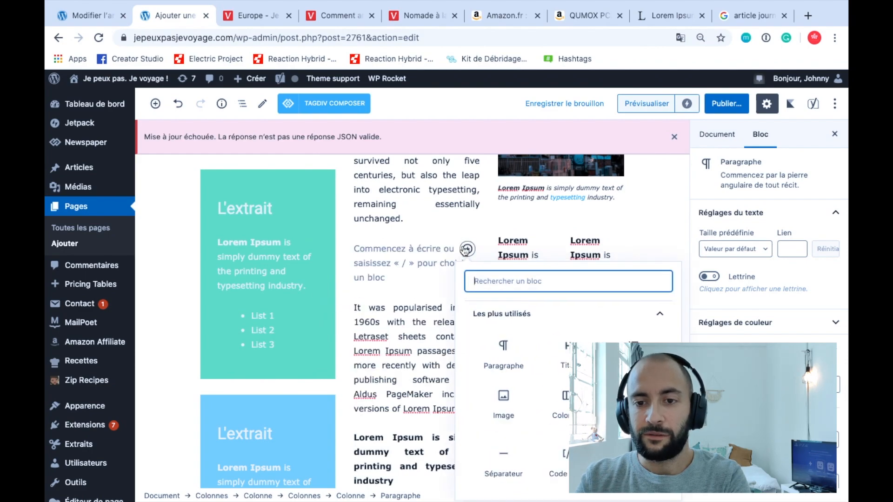
{"action": "left_click", "coordinate": [506, 361]}
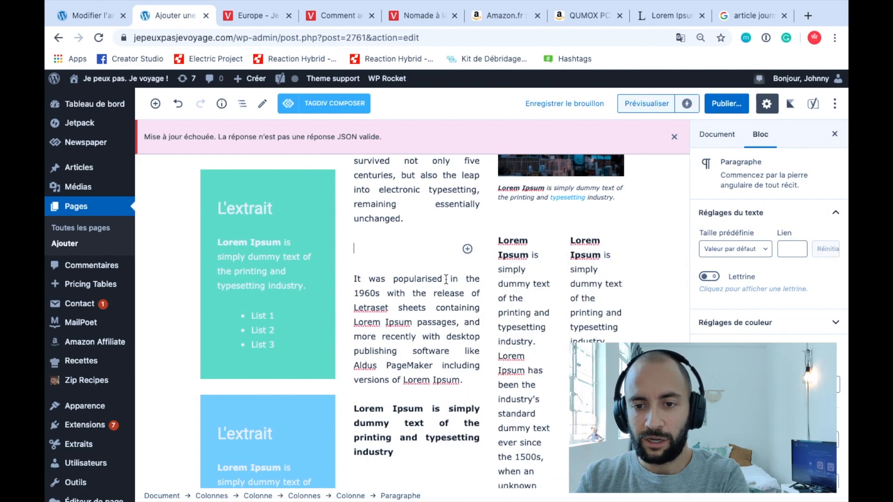
{"action": "left_click", "coordinate": [467, 249]}
{"action": "left_click", "coordinate": [540, 350]}
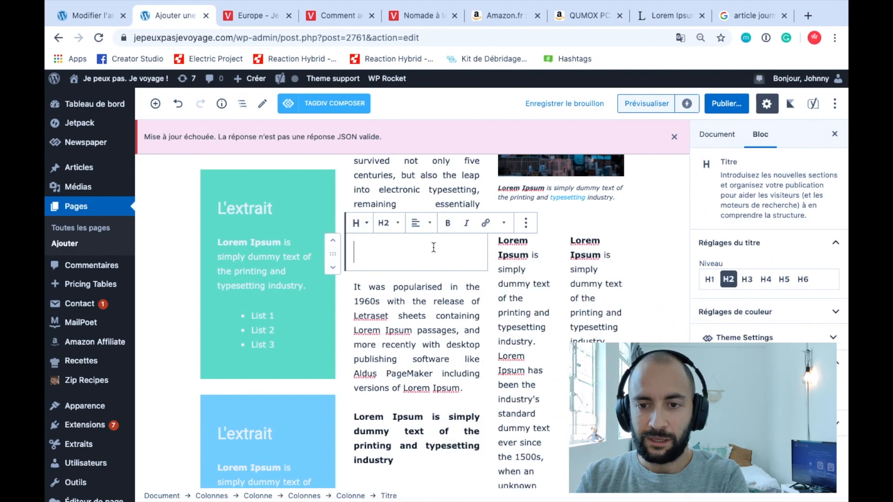
{"action": "left_click", "coordinate": [382, 227]}
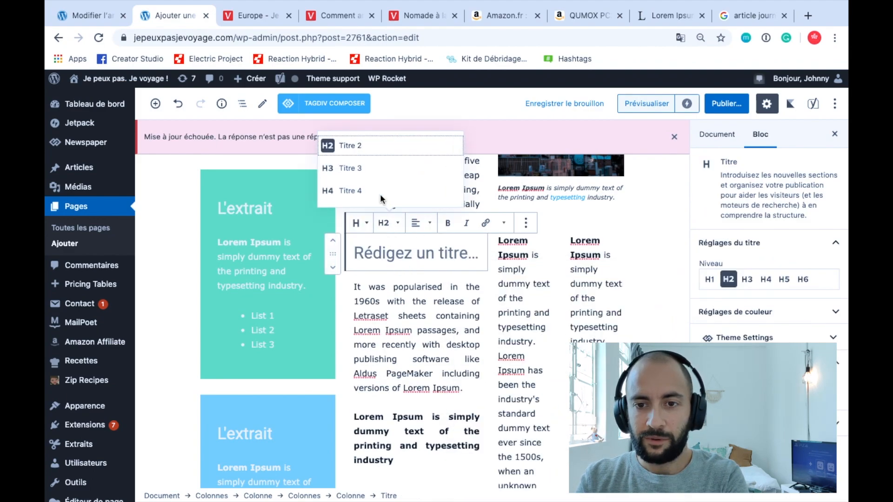
{"action": "left_click", "coordinate": [351, 167]}
{"action": "left_click", "coordinate": [423, 249]}
{"action": "type", "text": "Titre 3"}
Add another level 3 heading reading "Titre 3" below the bold paragraph at the end of the middle column
{"action": "scroll", "coordinate": [505, 336], "scroll_direction": "down", "scroll_amount": 2}
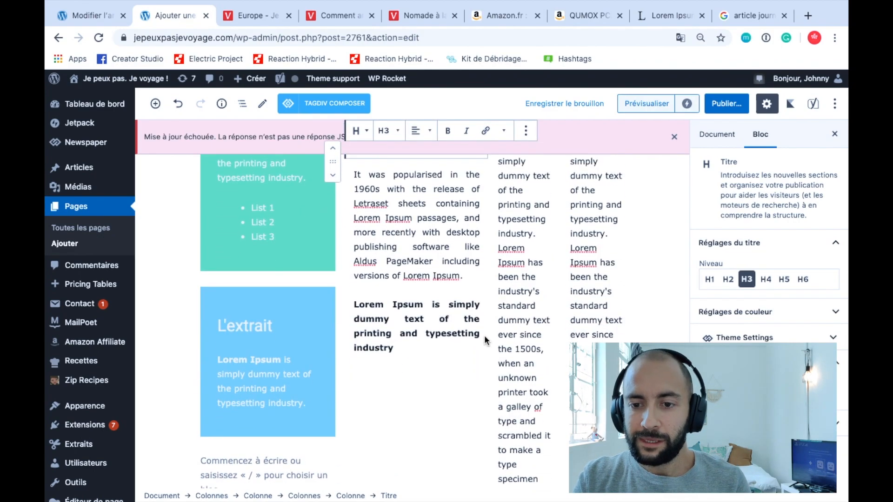
{"action": "left_click", "coordinate": [419, 352]}
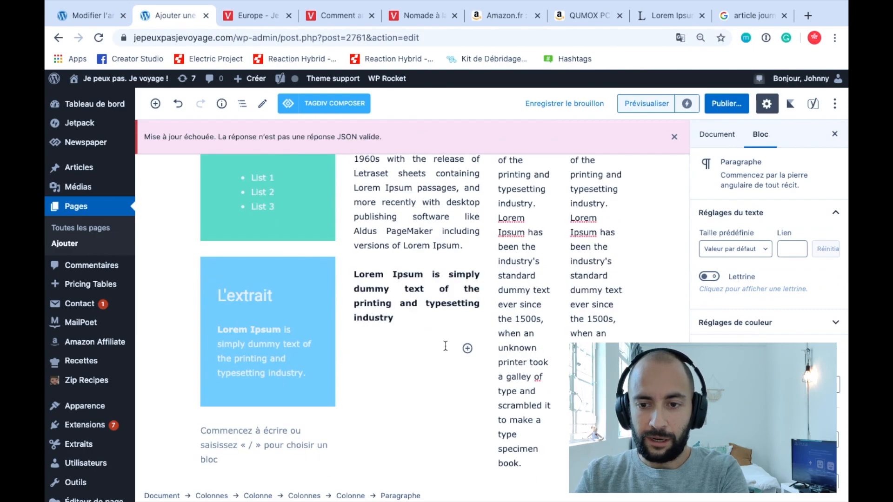
{"action": "left_click", "coordinate": [468, 348]}
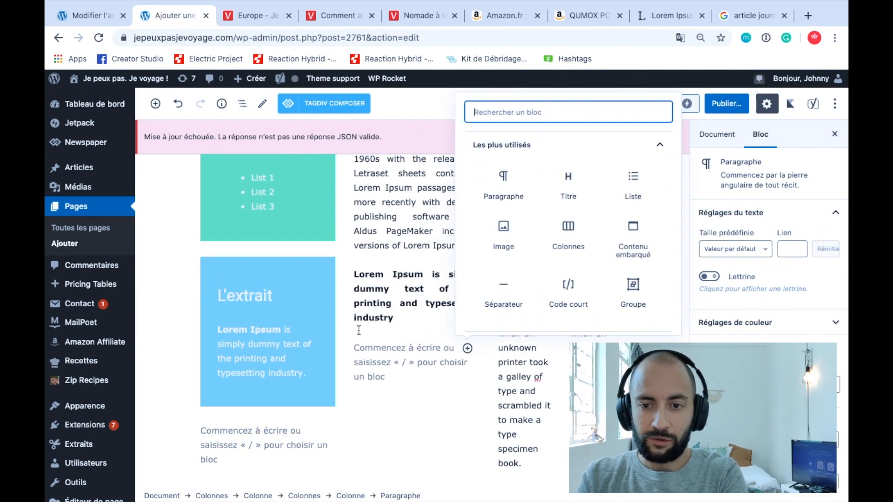
{"action": "left_click", "coordinate": [563, 185]}
{"action": "type", "text": "Titre 3"}
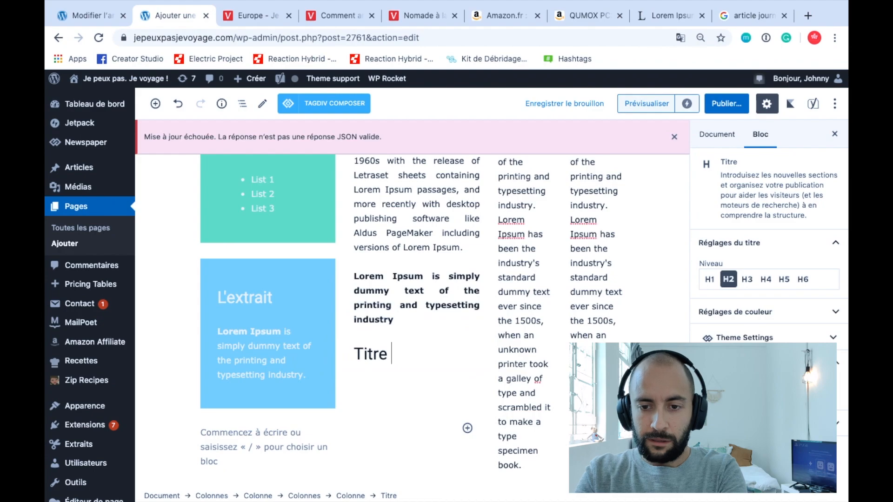
{"action": "key", "text": "Return"}
{"action": "left_click", "coordinate": [390, 311]}
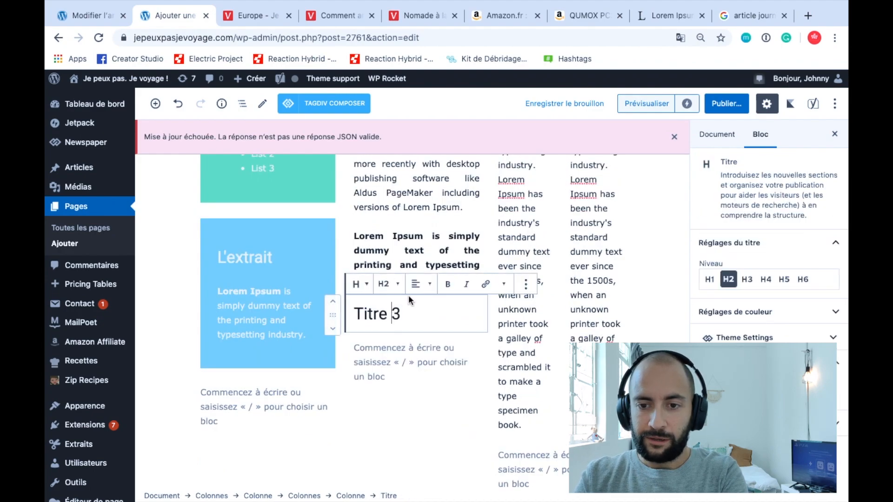
{"action": "left_click", "coordinate": [388, 284]}
{"action": "left_click", "coordinate": [343, 229]}
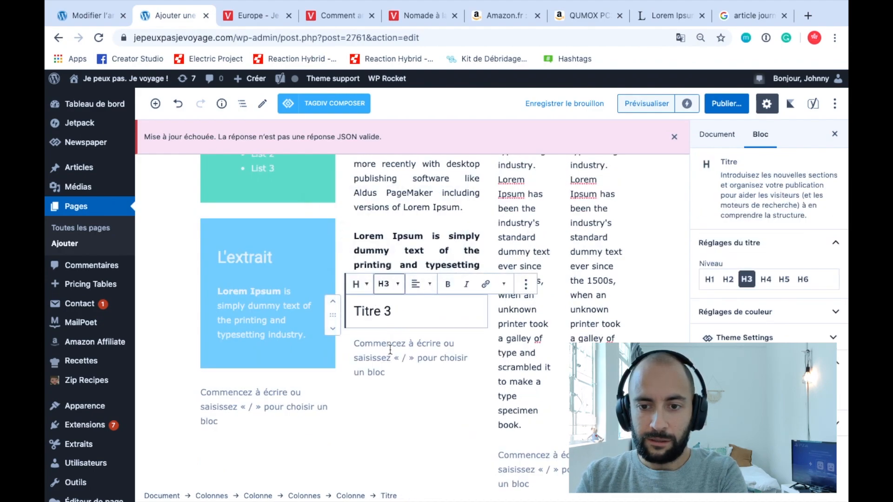
Add a Lorem Ipsum paragraph ending in "type specimen book." under the lower "Titre 3" heading
{"action": "left_click", "coordinate": [391, 350]}
{"action": "type", "text": "Lorem Ipsum is simply dummy text of the printing and typesetting industry. Lorem Ipsum has been the industry's standard dummy text ever since the 1500s, when an unknown printer took a galley of type and scrambled it to make a type specimen book."}
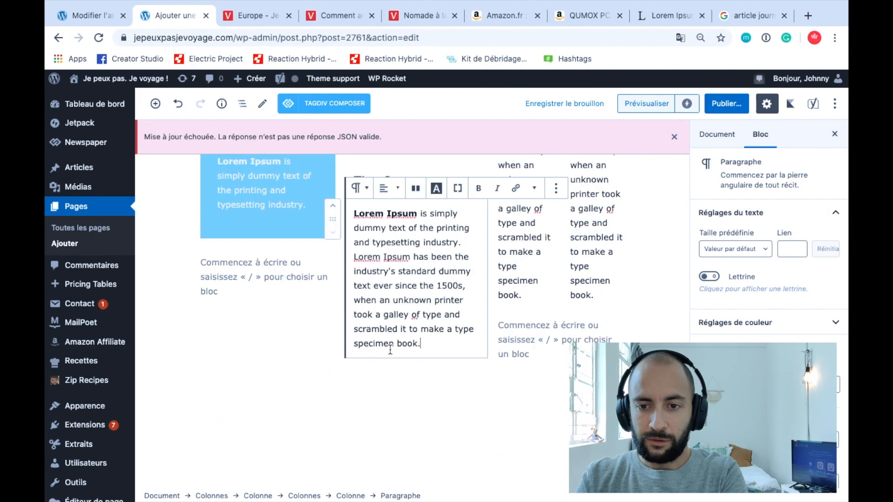
{"action": "scroll", "coordinate": [404, 329], "scroll_direction": "down", "scroll_amount": 4}
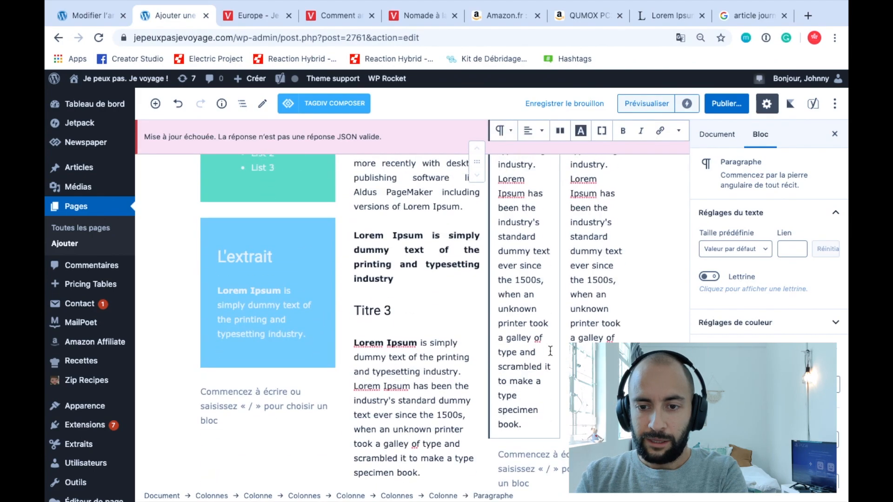
Add a second Lorem Ipsum paragraph, ending in "type specimen book.", inside the blue "L'extrait" group
{"action": "left_click", "coordinate": [229, 284]}
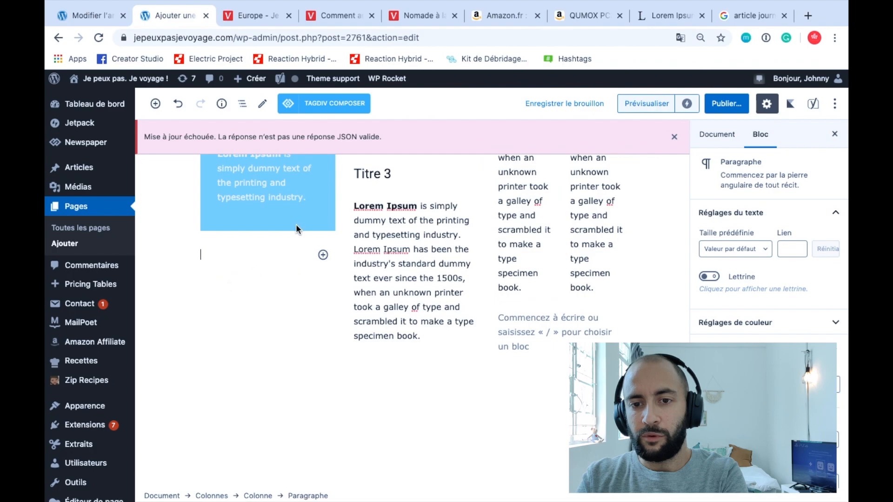
{"action": "left_click", "coordinate": [311, 200]}
{"action": "scroll", "coordinate": [303, 198], "scroll_direction": "down", "scroll_amount": 1}
{"action": "type", "text": "Lorem Ipsum has been the industry's standard dummy text ever since the 1500s, when an unknown printer took a galley of type and scrambled it to make a type specimen book."}
{"action": "scroll", "coordinate": [256, 194], "scroll_direction": "up", "scroll_amount": 3}
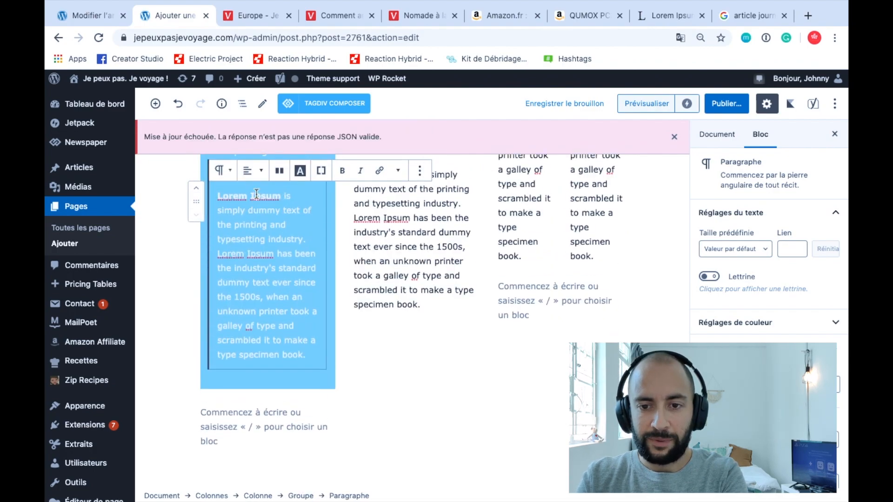
Shorten the blue group's second paragraph so it ends at "the 1500s, when an"
{"action": "left_click", "coordinate": [303, 321], "text": "shift"}
{"action": "key", "text": "BackSpace"}
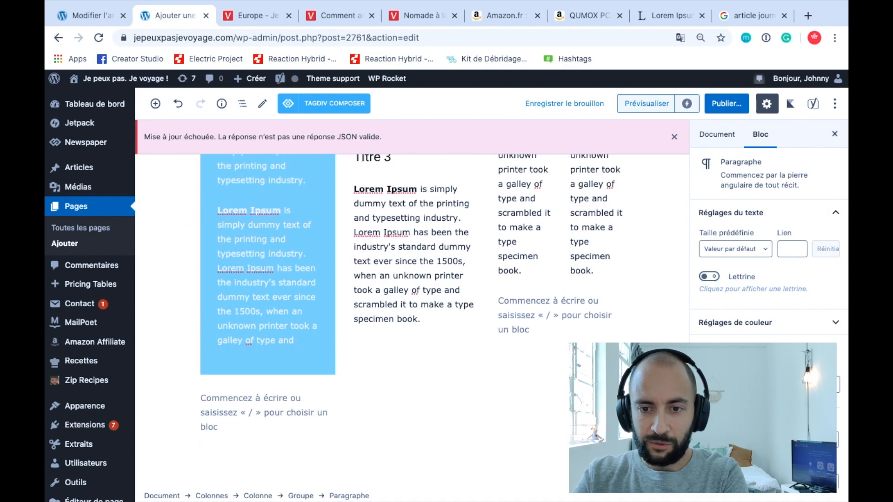
{"action": "scroll", "coordinate": [298, 399], "scroll_direction": "up", "scroll_amount": 3}
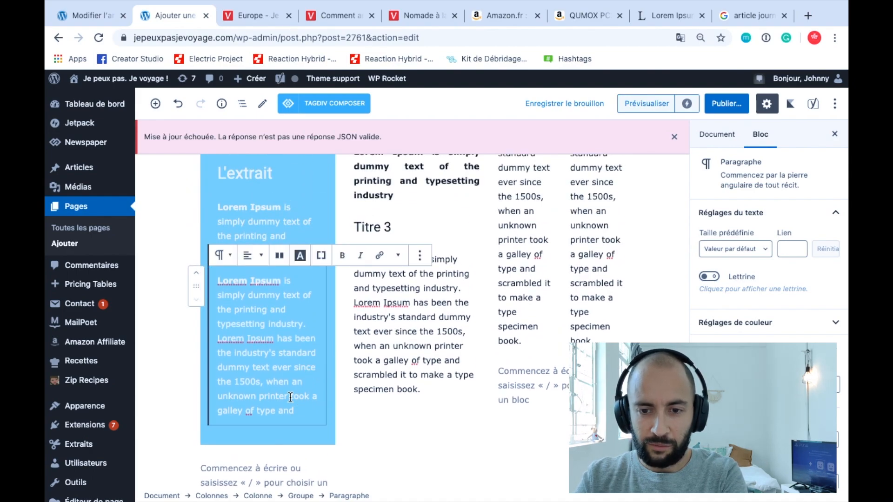
{"action": "left_click", "coordinate": [219, 400], "text": "shift"}
{"action": "key", "text": "BackSpace"}
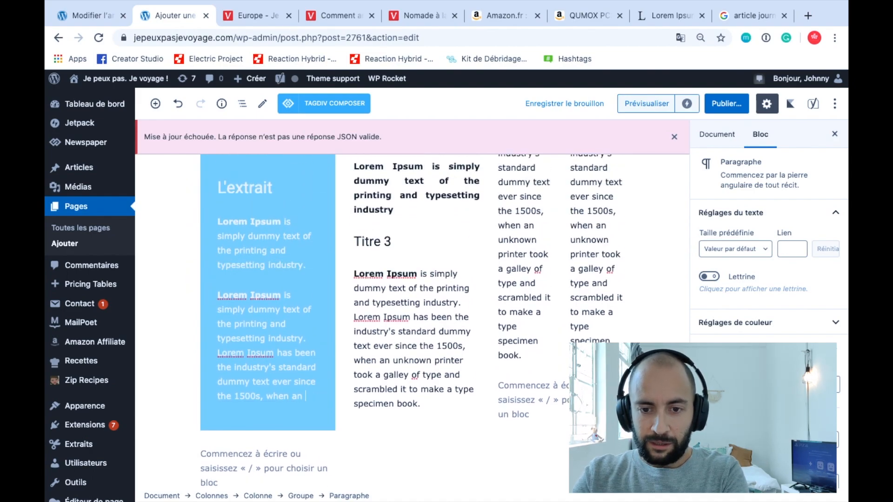
Check the columns over the full page height and save the page as a draft
{"action": "scroll", "coordinate": [497, 353], "scroll_direction": "up", "scroll_amount": 7}
{"action": "scroll", "coordinate": [498, 353], "scroll_direction": "down", "scroll_amount": 9}
{"action": "scroll", "coordinate": [497, 354], "scroll_direction": "down", "scroll_amount": 1}
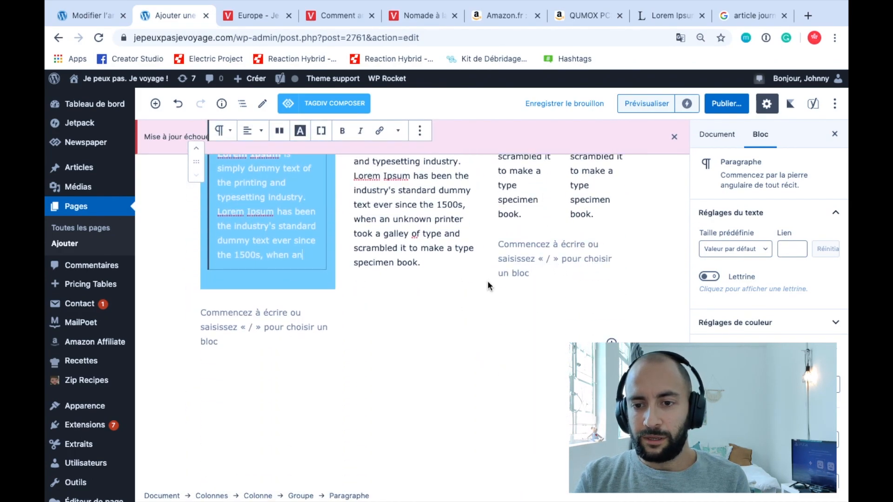
{"action": "scroll", "coordinate": [584, 315], "scroll_direction": "up", "scroll_amount": 6}
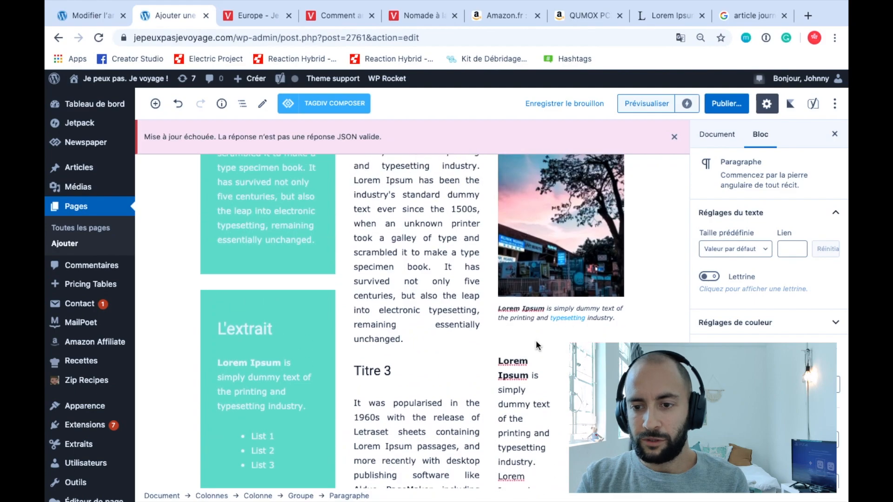
{"action": "left_click", "coordinate": [536, 345]}
{"action": "scroll", "coordinate": [540, 335], "scroll_direction": "down", "scroll_amount": 10}
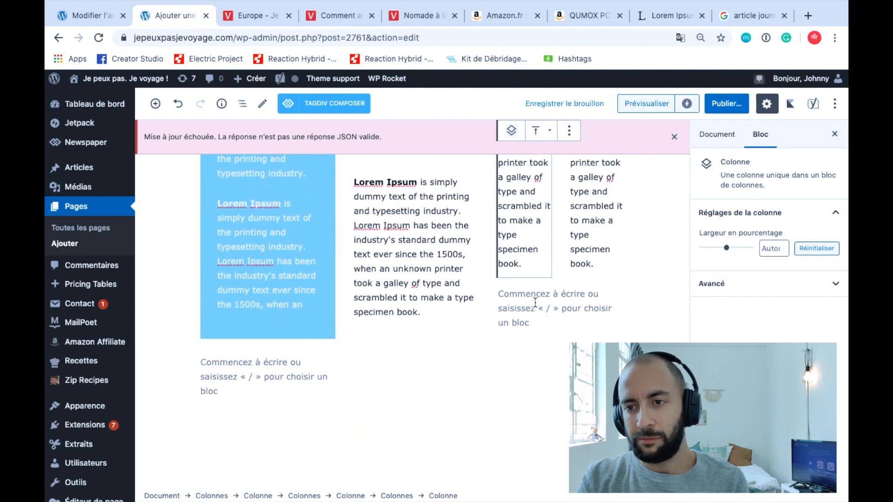
{"action": "left_click", "coordinate": [570, 104]}
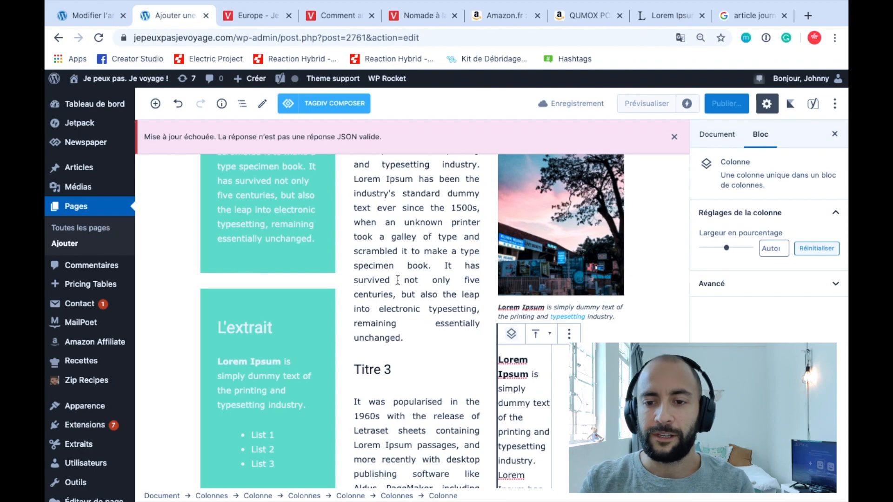
{"action": "scroll", "coordinate": [564, 457], "scroll_direction": "down", "scroll_amount": 2}
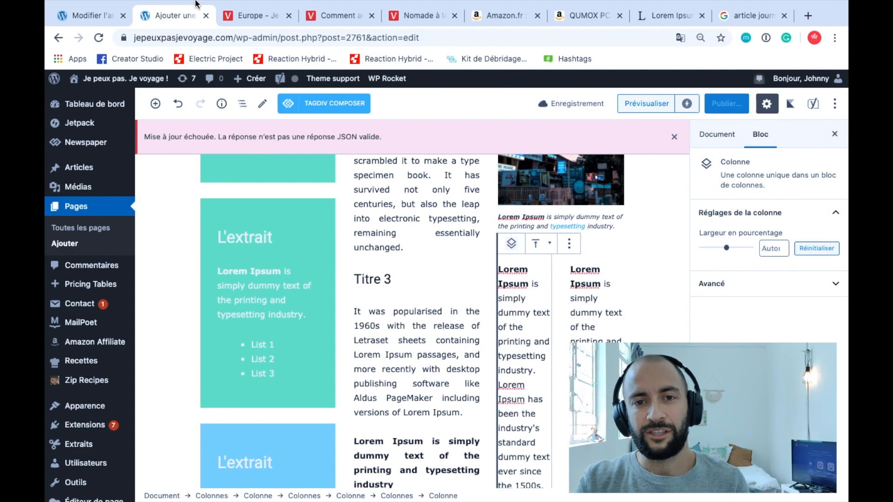
Check the page's open preview, return to the editor and dismiss the failed-update notice
{"action": "left_click", "coordinate": [251, 15]}
{"action": "scroll", "coordinate": [394, 267], "scroll_direction": "down", "scroll_amount": 3}
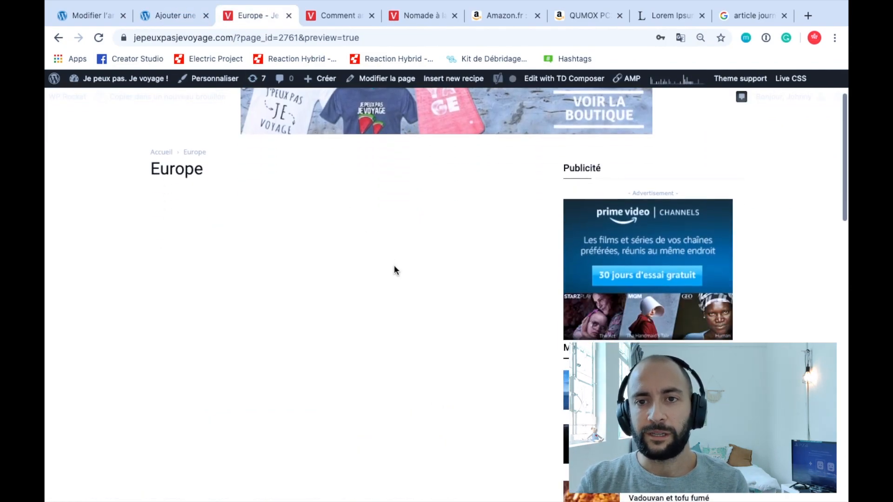
{"action": "left_click", "coordinate": [167, 19]}
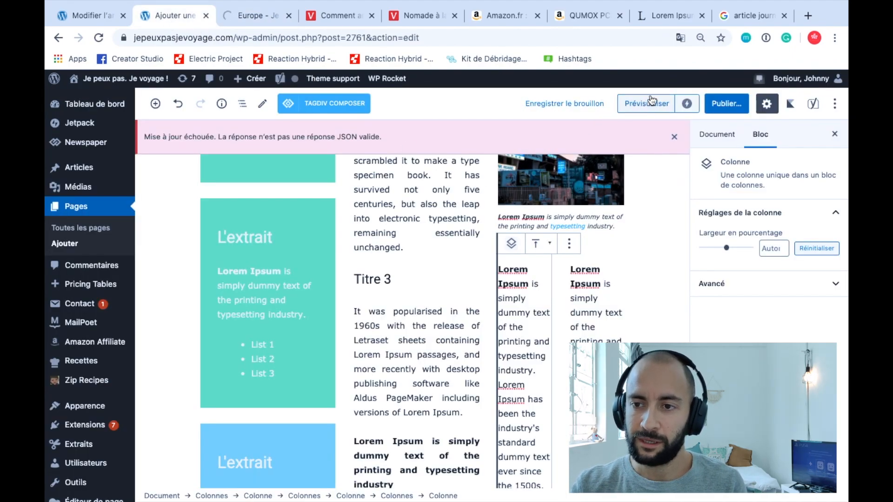
{"action": "left_click", "coordinate": [675, 136]}
Review the "Quotidien" page preview from its title down to the end of the text columns
{"action": "left_click", "coordinate": [251, 14]}
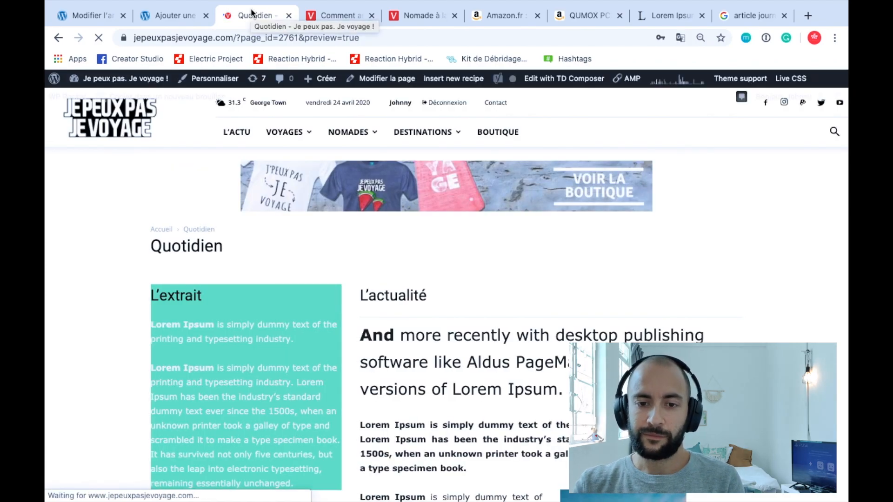
{"action": "scroll", "coordinate": [479, 323], "scroll_direction": "down", "scroll_amount": 7}
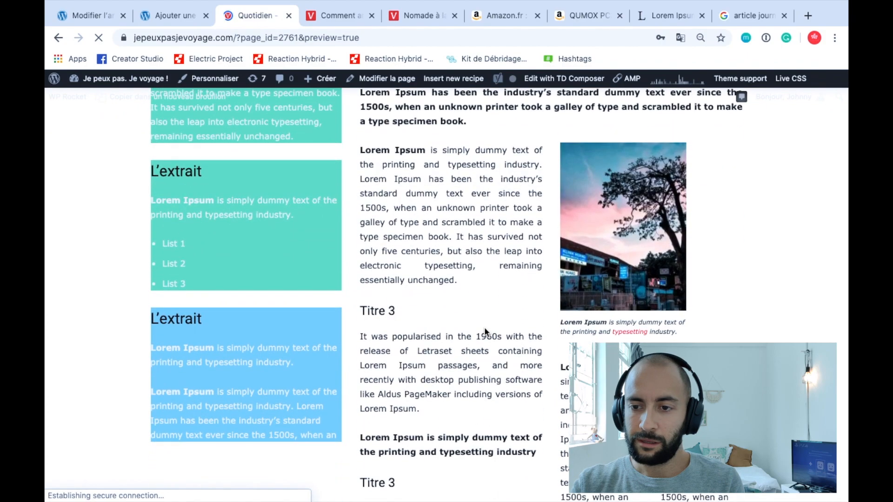
{"action": "scroll", "coordinate": [485, 331], "scroll_direction": "down", "scroll_amount": 2}
{"action": "scroll", "coordinate": [485, 331], "scroll_direction": "down", "scroll_amount": 4}
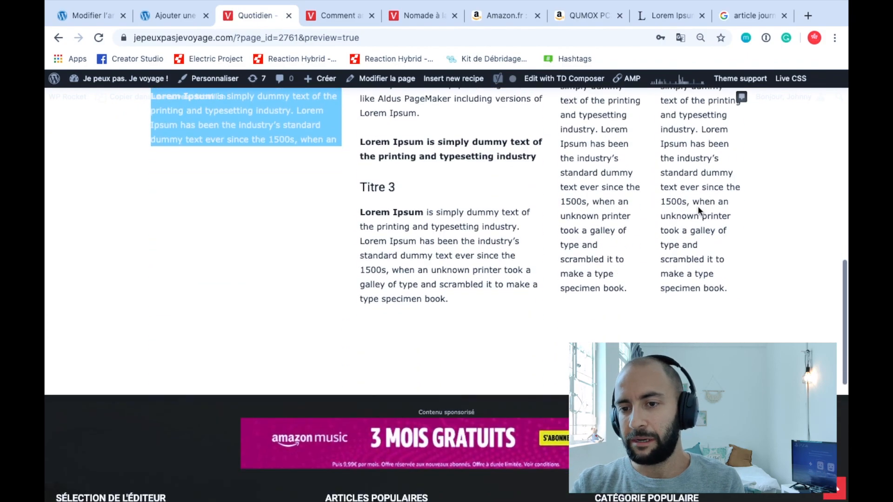
Return to the page editor and set the captioned tree photo's alignment to "Grande largeur"
{"action": "scroll", "coordinate": [698, 206], "scroll_direction": "up", "scroll_amount": 3}
{"action": "scroll", "coordinate": [608, 184], "scroll_direction": "up", "scroll_amount": 4}
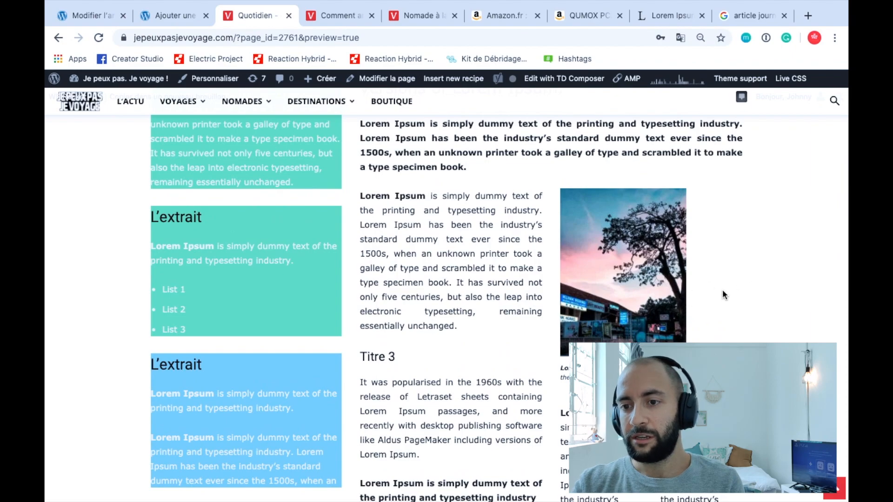
{"action": "key", "text": "ctrl+shift+Tab"}
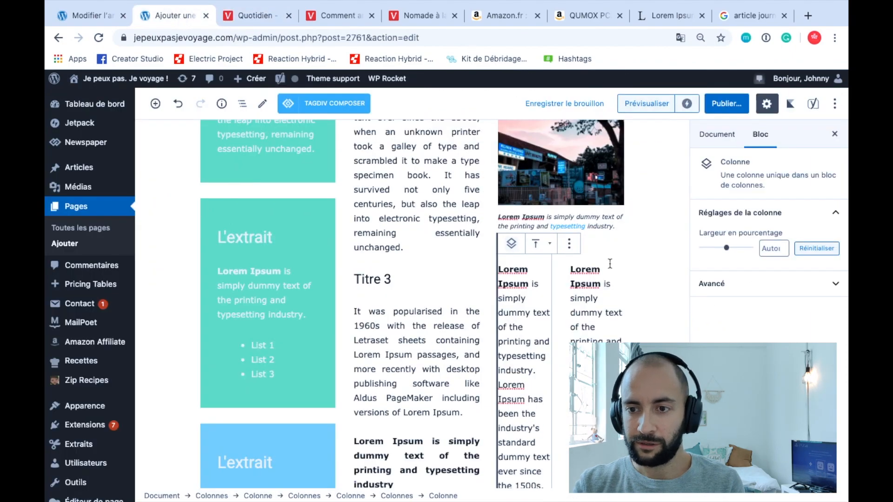
{"action": "scroll", "coordinate": [548, 220], "scroll_direction": "up", "scroll_amount": 3}
{"action": "left_click", "coordinate": [548, 220]}
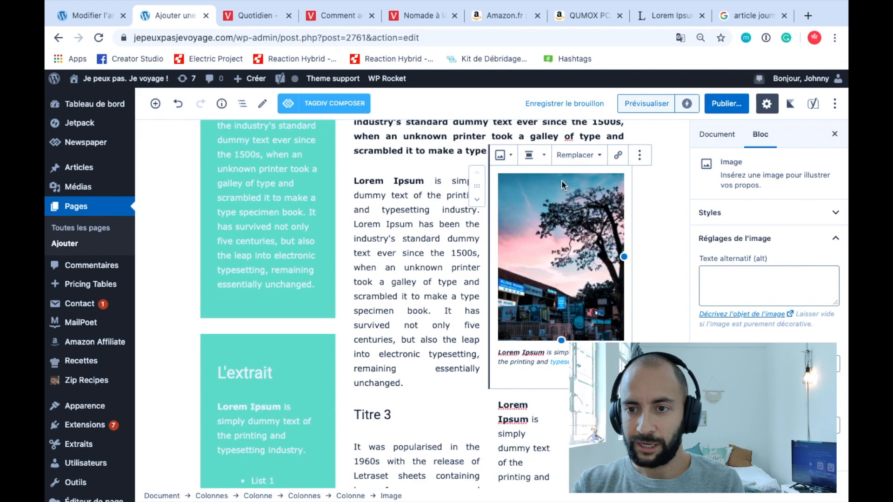
{"action": "left_click", "coordinate": [535, 160]}
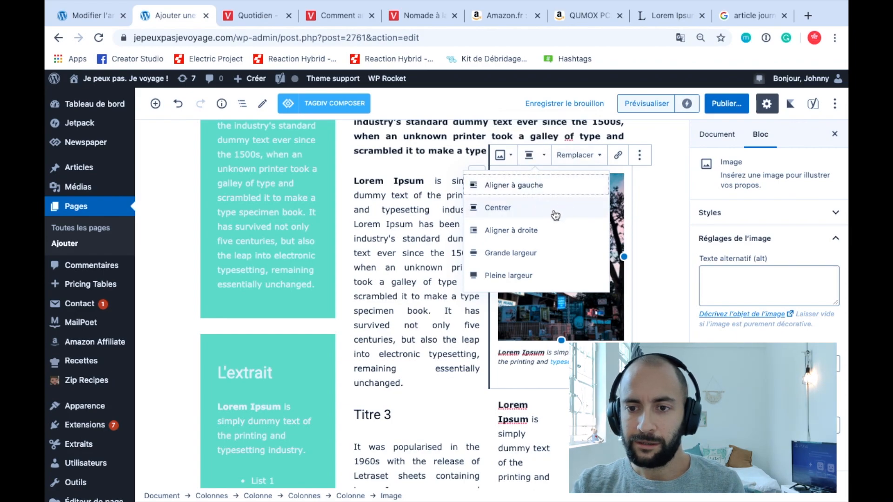
{"action": "left_click", "coordinate": [511, 253]}
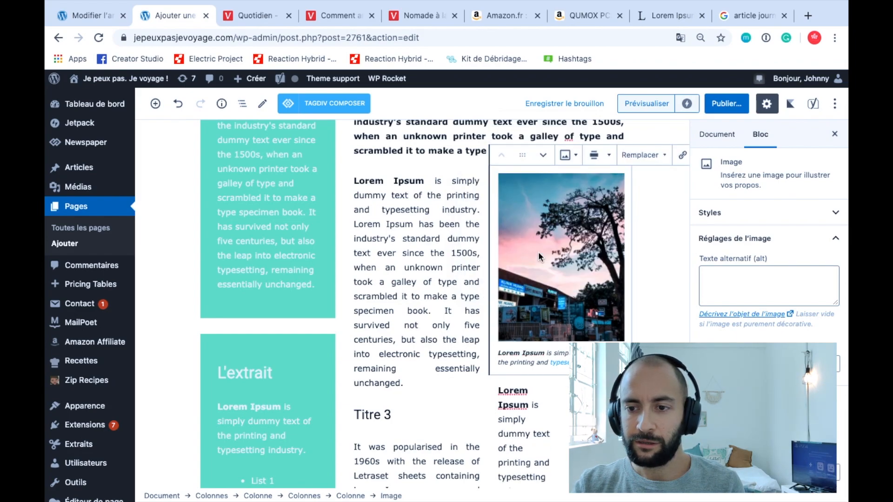
Look through the image block's settings and save the page as a draft
{"action": "scroll", "coordinate": [698, 325], "scroll_direction": "down", "scroll_amount": 2}
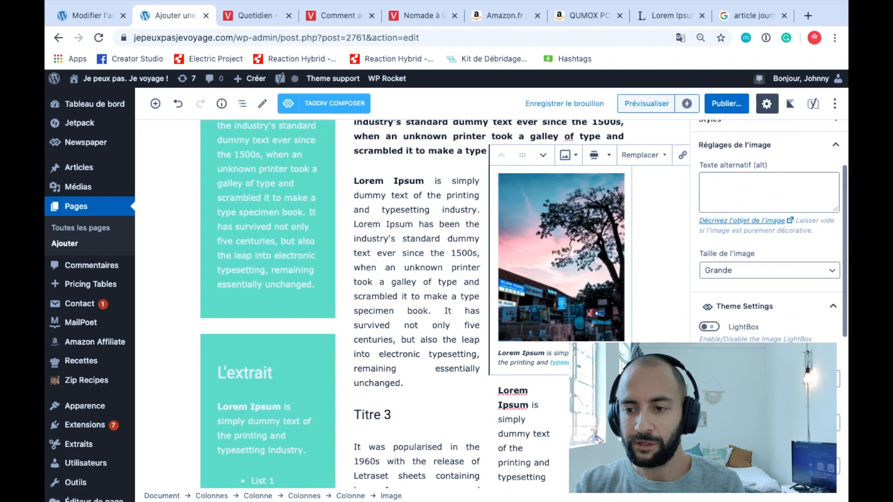
{"action": "scroll", "coordinate": [767, 256], "scroll_direction": "down", "scroll_amount": 4}
{"action": "scroll", "coordinate": [768, 256], "scroll_direction": "down", "scroll_amount": 2}
{"action": "scroll", "coordinate": [767, 255], "scroll_direction": "up", "scroll_amount": 8}
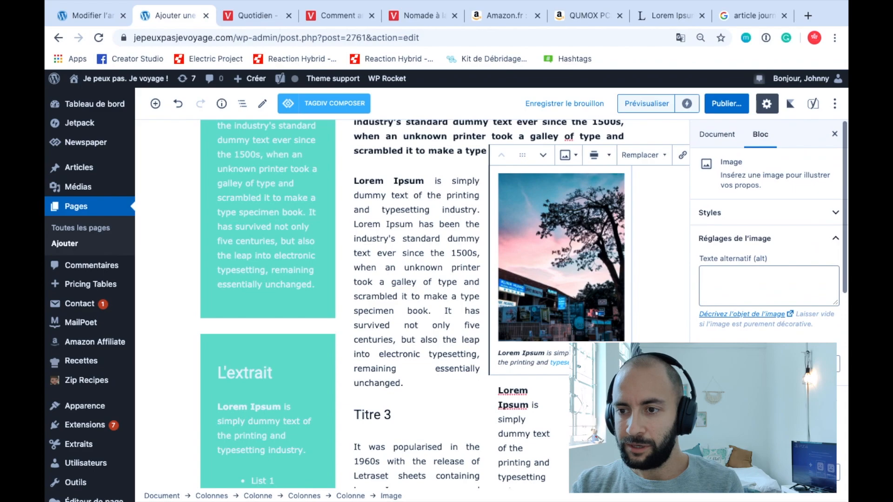
{"action": "left_click", "coordinate": [566, 104]}
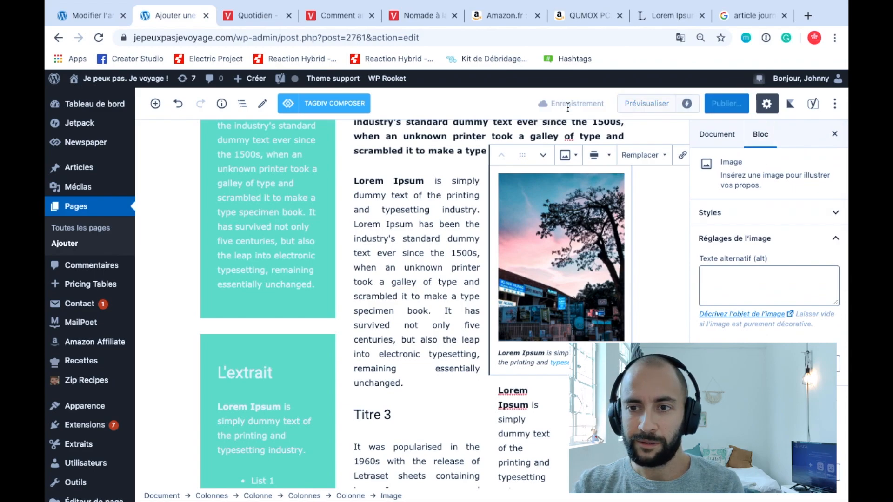
Check the green group's text margins in the "Quotidien" preview and reload the page
{"action": "left_click", "coordinate": [259, 15]}
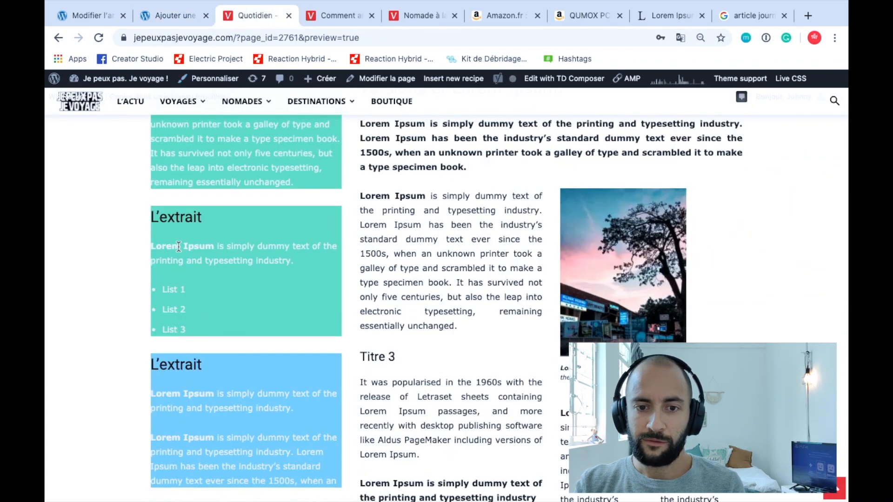
{"action": "scroll", "coordinate": [175, 273], "scroll_direction": "up", "scroll_amount": 5}
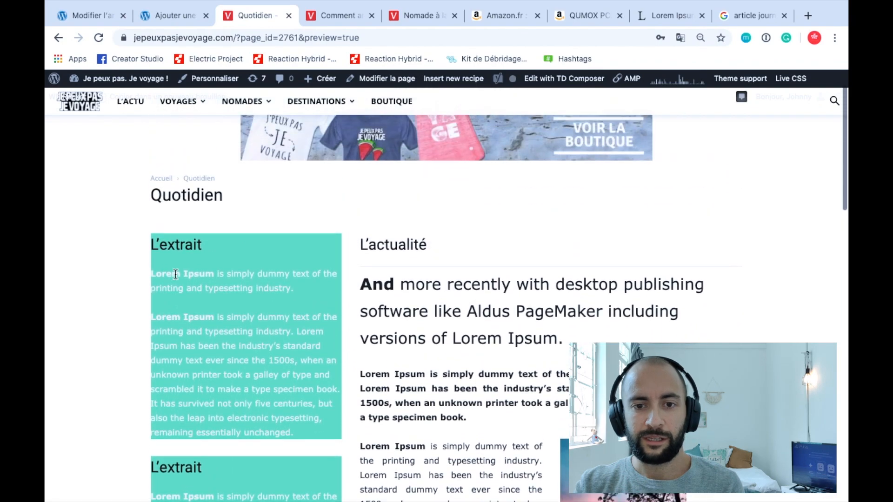
{"action": "scroll", "coordinate": [185, 245], "scroll_direction": "down", "scroll_amount": 2}
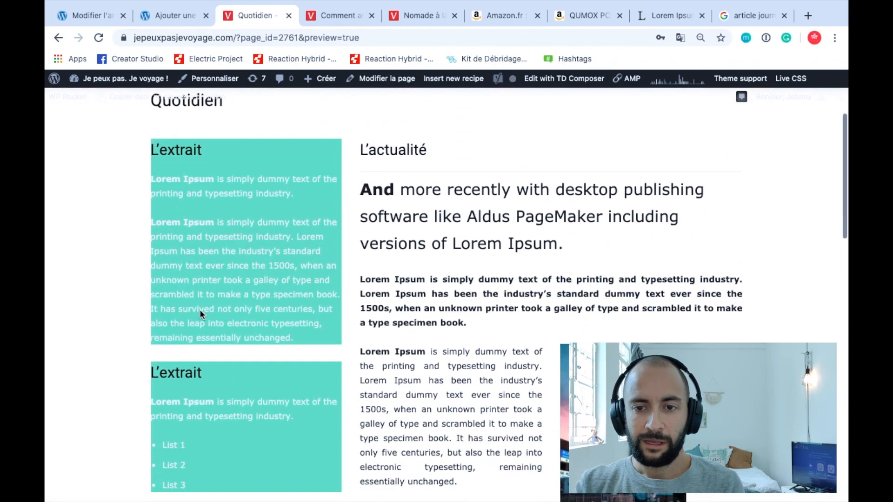
{"action": "triple_click", "coordinate": [209, 180]}
{"action": "triple_click", "coordinate": [204, 249]}
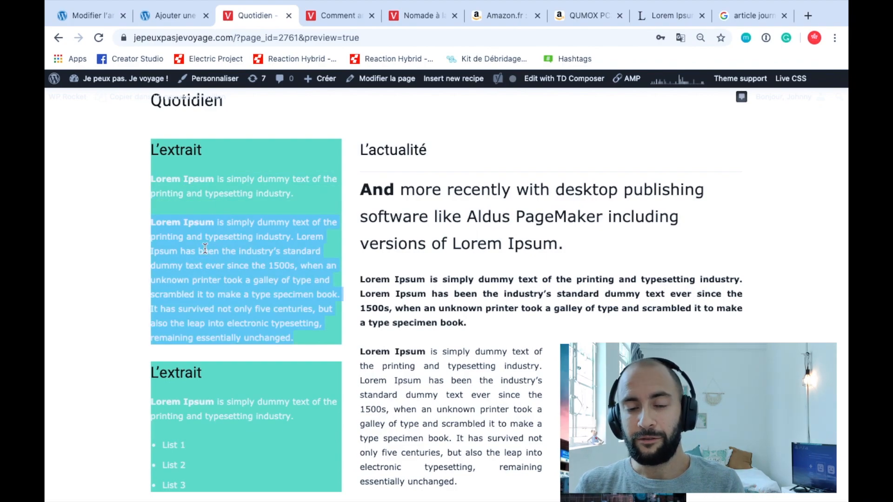
{"action": "key", "text": "super+r"}
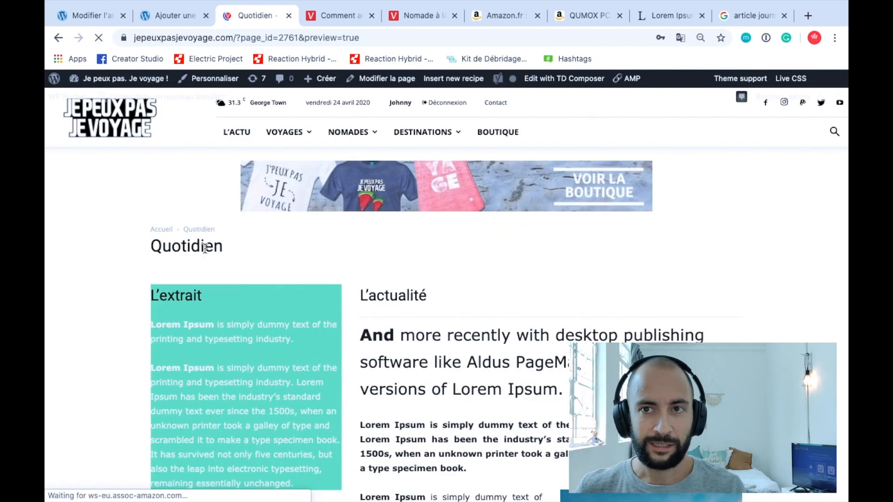
Examine the reloaded preview's image width, coloured groups, headings and text columns over the full page height
{"action": "scroll", "coordinate": [496, 367], "scroll_direction": "down", "scroll_amount": 7}
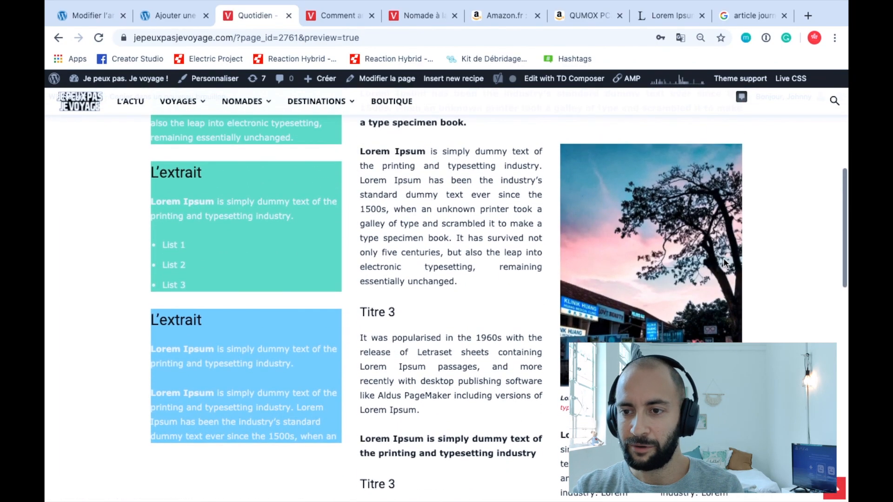
{"action": "scroll", "coordinate": [519, 253], "scroll_direction": "down", "scroll_amount": 2}
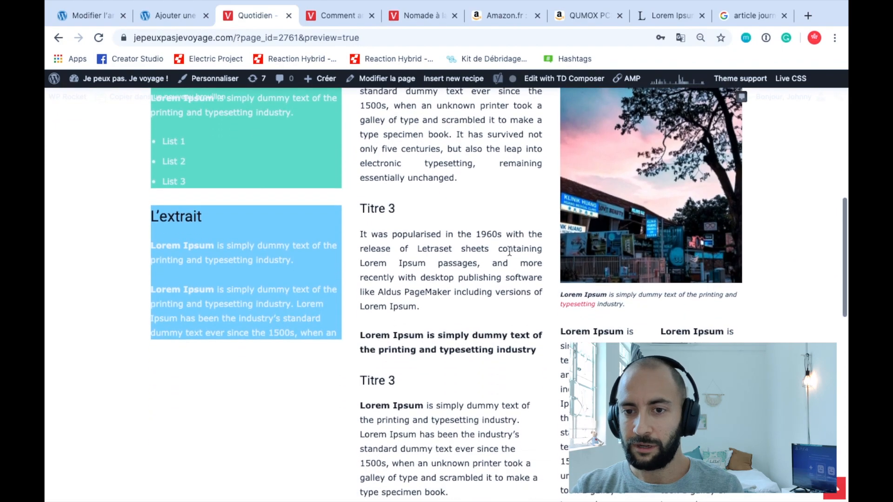
{"action": "scroll", "coordinate": [519, 253], "scroll_direction": "up", "scroll_amount": 10}
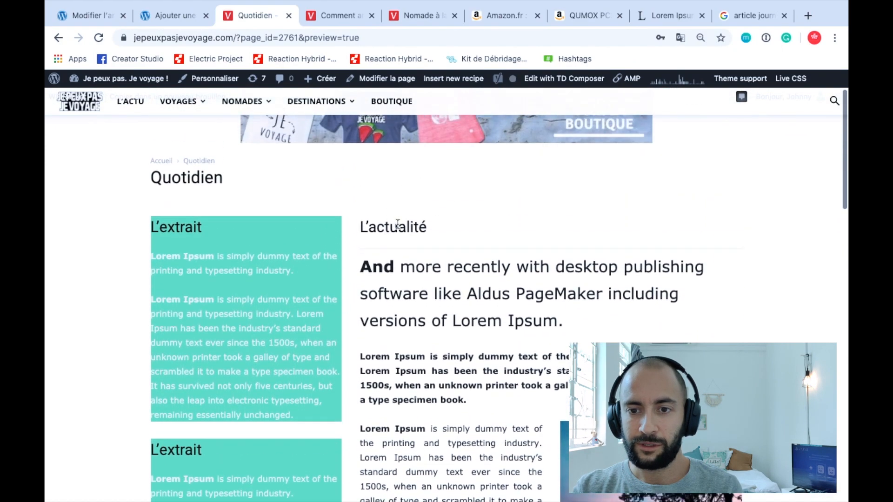
{"action": "scroll", "coordinate": [398, 225], "scroll_direction": "down", "scroll_amount": 2}
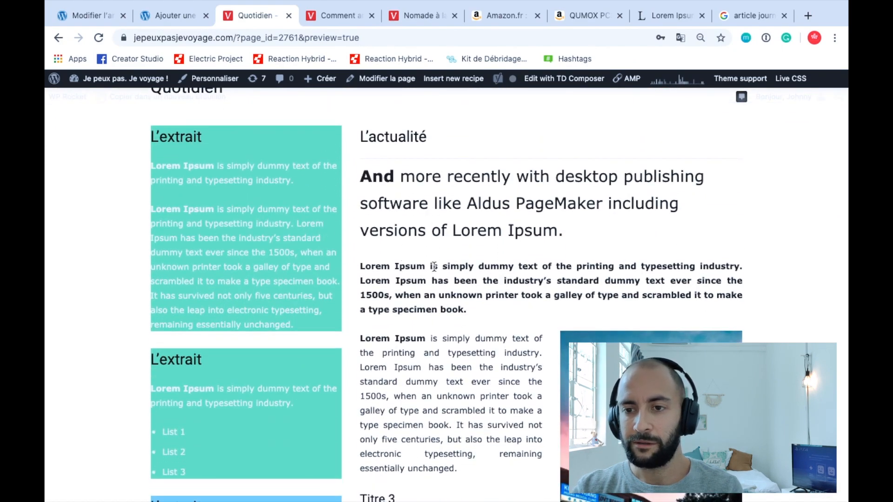
{"action": "triple_click", "coordinate": [443, 291]}
{"action": "left_click", "coordinate": [448, 352]}
{"action": "scroll", "coordinate": [447, 352], "scroll_direction": "down", "scroll_amount": 1}
{"action": "scroll", "coordinate": [447, 352], "scroll_direction": "down", "scroll_amount": 3}
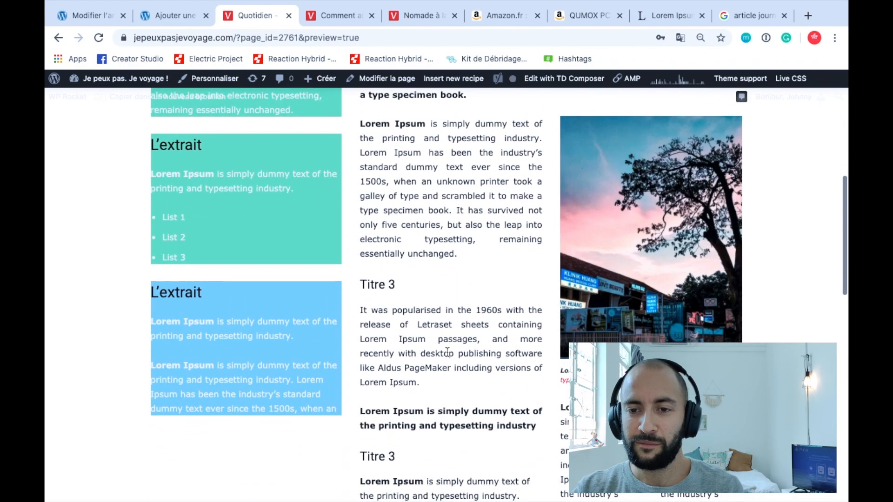
{"action": "scroll", "coordinate": [446, 356], "scroll_direction": "down", "scroll_amount": 1}
{"action": "scroll", "coordinate": [447, 344], "scroll_direction": "down", "scroll_amount": 2}
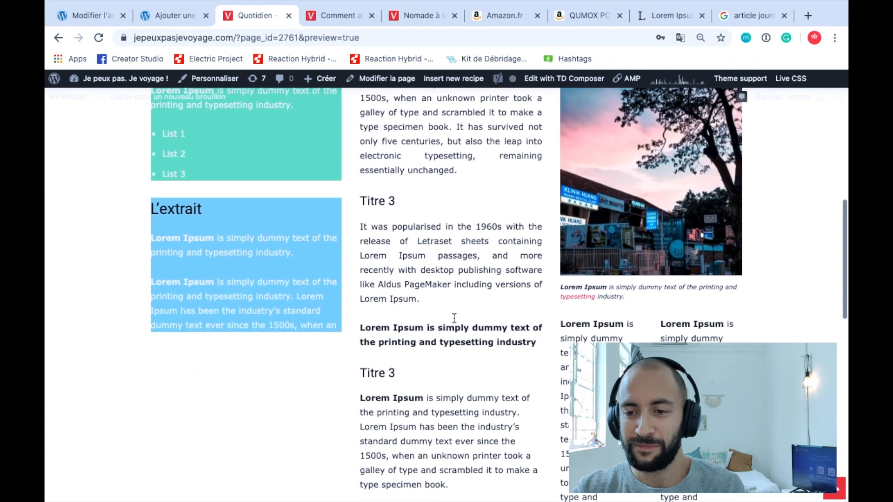
{"action": "scroll", "coordinate": [457, 286], "scroll_direction": "down", "scroll_amount": 3}
{"action": "scroll", "coordinate": [457, 287], "scroll_direction": "down", "scroll_amount": 1}
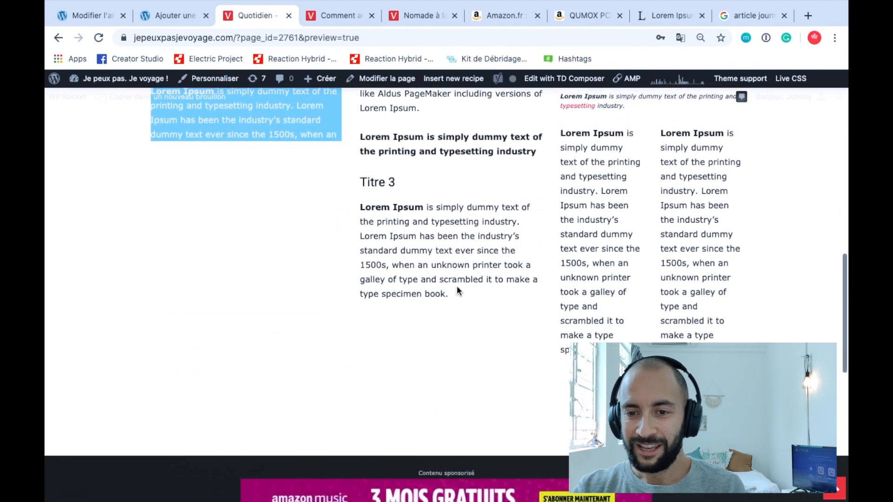
{"action": "scroll", "coordinate": [456, 291], "scroll_direction": "up", "scroll_amount": 3}
{"action": "scroll", "coordinate": [396, 201], "scroll_direction": "up", "scroll_amount": 1}
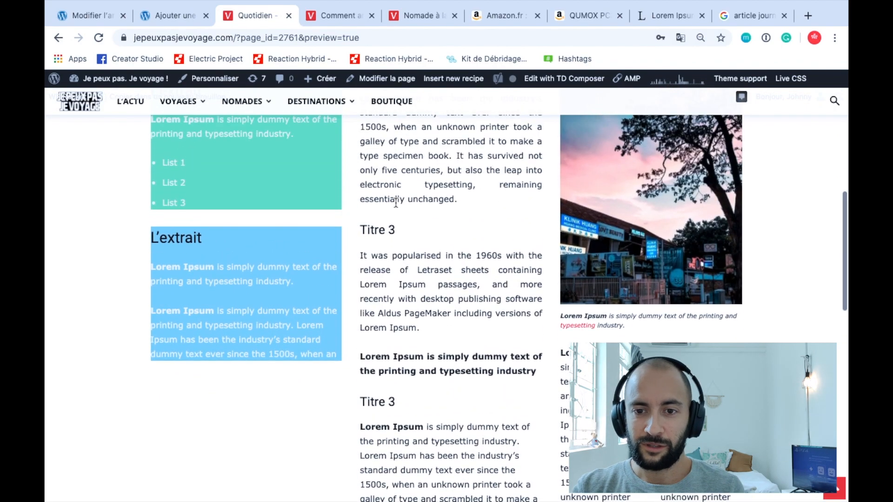
{"action": "scroll", "coordinate": [385, 225], "scroll_direction": "up", "scroll_amount": 4}
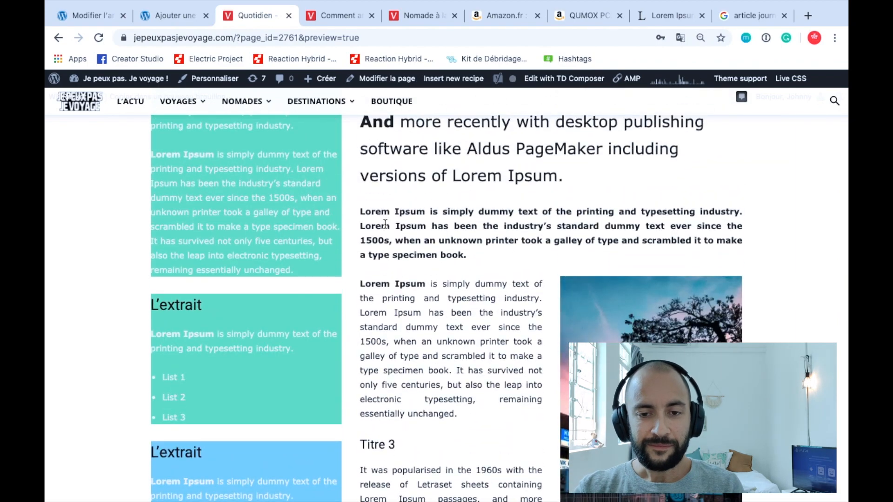
{"action": "scroll", "coordinate": [325, 251], "scroll_direction": "down", "scroll_amount": 1}
{"action": "scroll", "coordinate": [227, 284], "scroll_direction": "down", "scroll_amount": 2}
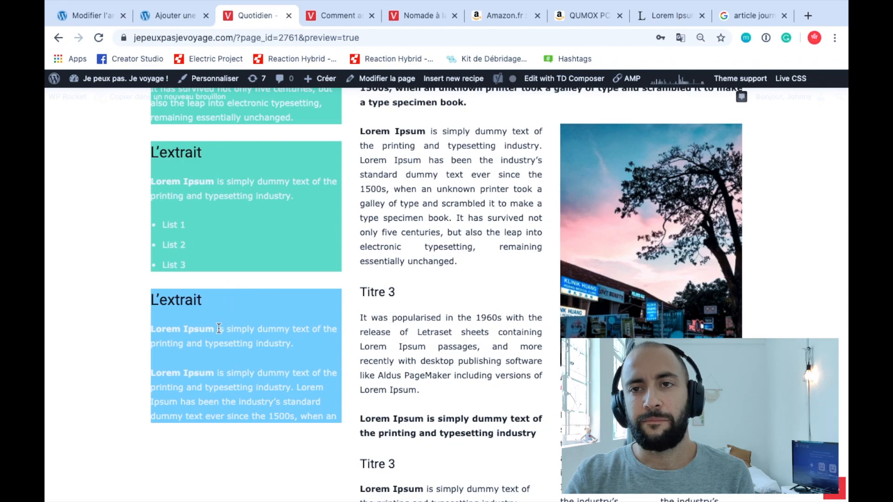
Inspect the coloured groups in the preview and set the first group's inner container padding to 0 15px
{"action": "right_click", "coordinate": [219, 328]}
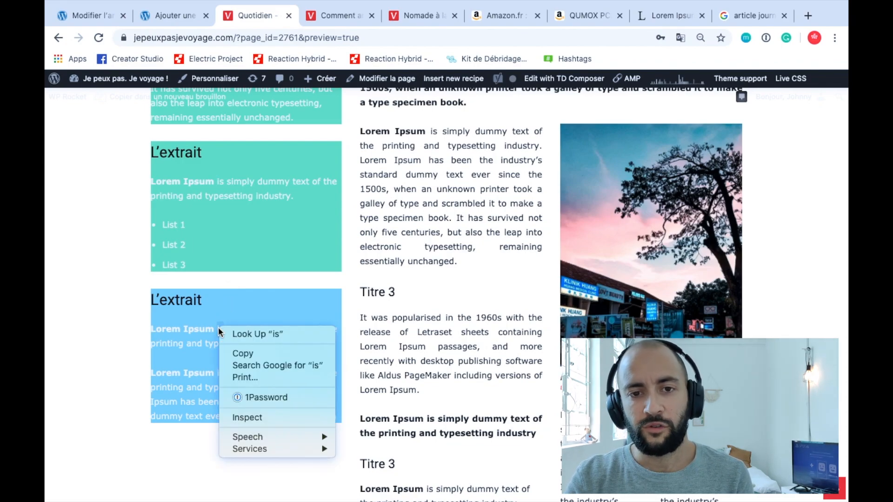
{"action": "left_click", "coordinate": [279, 418]}
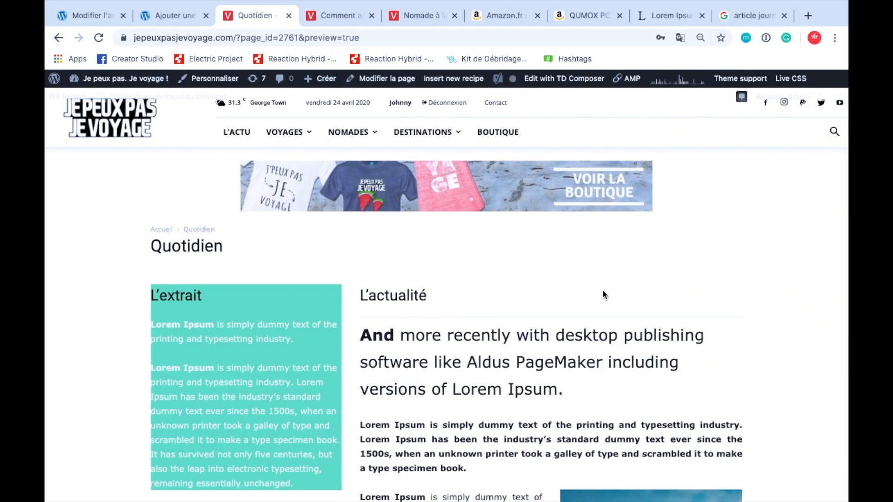
{"action": "scroll", "coordinate": [603, 295], "scroll_direction": "down", "scroll_amount": 4}
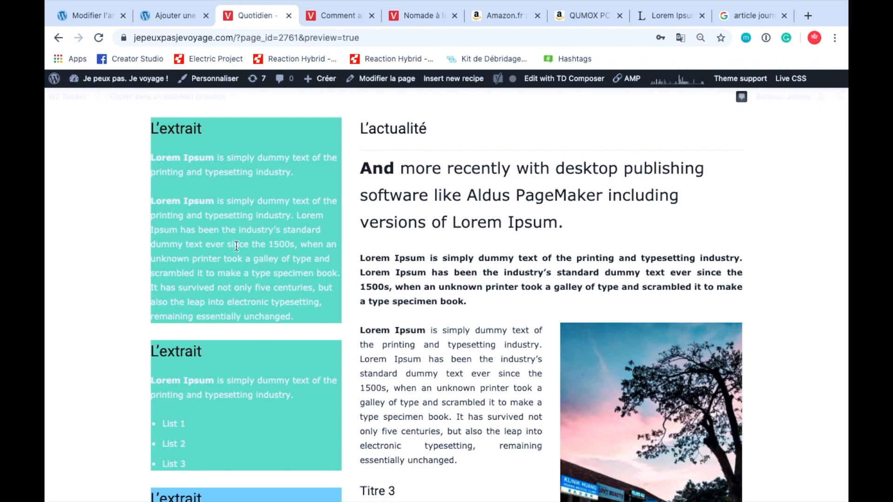
{"action": "right_click", "coordinate": [204, 153]}
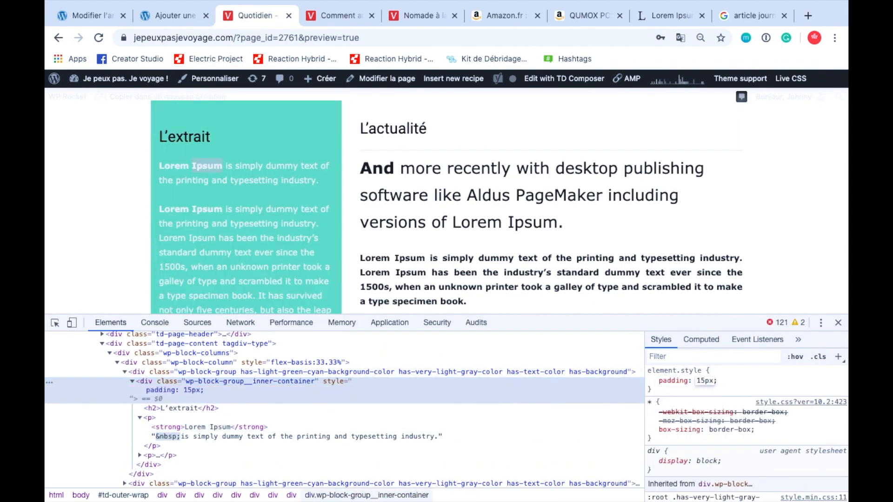
{"action": "type", "text": "0 15px"}
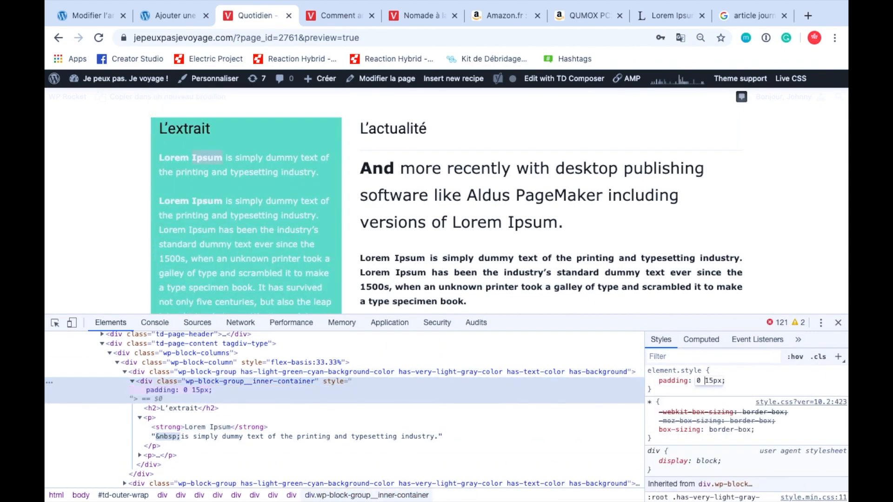
{"action": "key", "text": "Return"}
{"action": "scroll", "coordinate": [511, 209], "scroll_direction": "down", "scroll_amount": 4}
Give the green group the additional CSS class "padding-group" and define its padding as 0 15px in the theme's custom CSS
{"action": "left_click", "coordinate": [173, 16]}
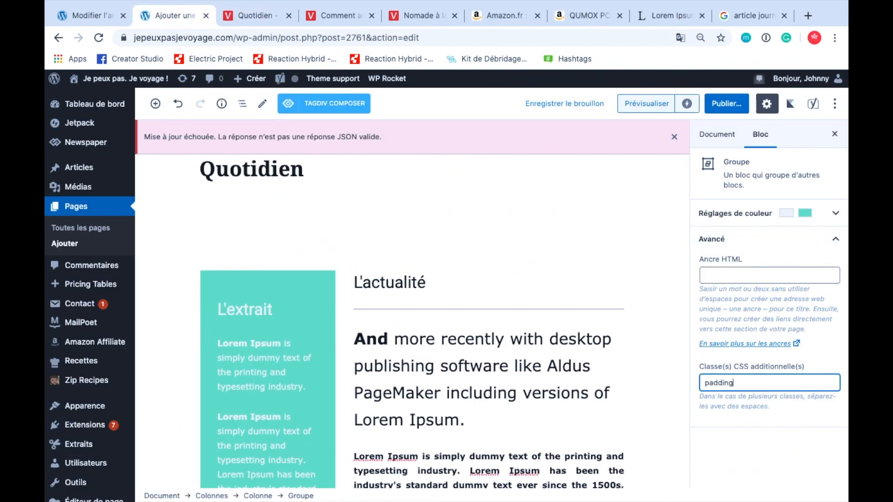
{"action": "type", "text": "-group"}
{"action": "left_click", "coordinate": [89, 99], "text": "super"}
{"action": "left_click", "coordinate": [238, 13]}
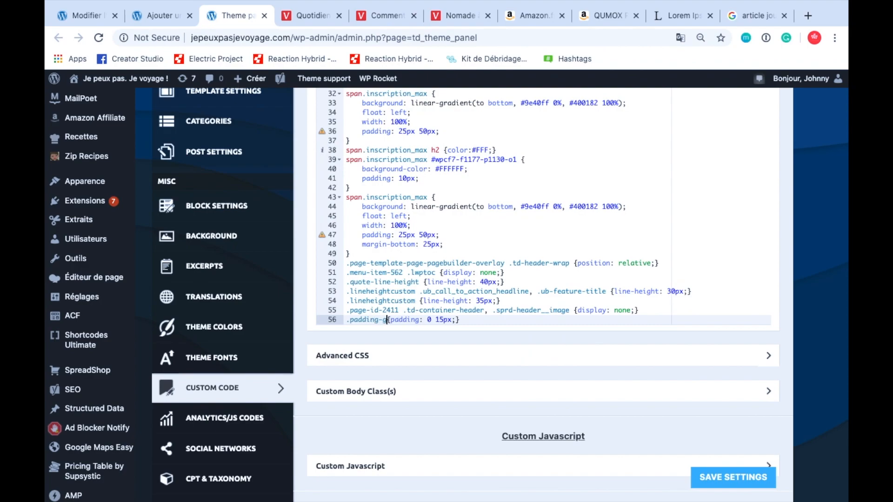
Check the padding of the coloured groups in the "Quotidien" preview and reload it
{"action": "key", "text": "ctrl+shift+Tab"}
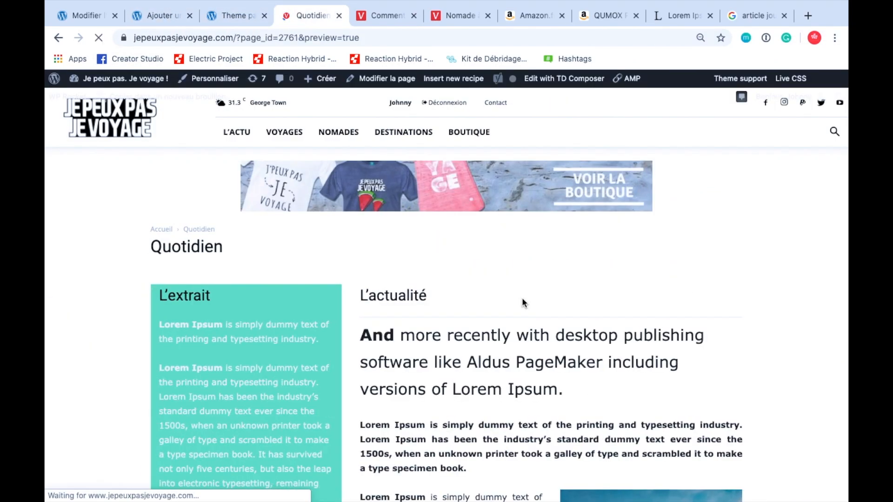
{"action": "scroll", "coordinate": [522, 298], "scroll_direction": "down", "scroll_amount": 5}
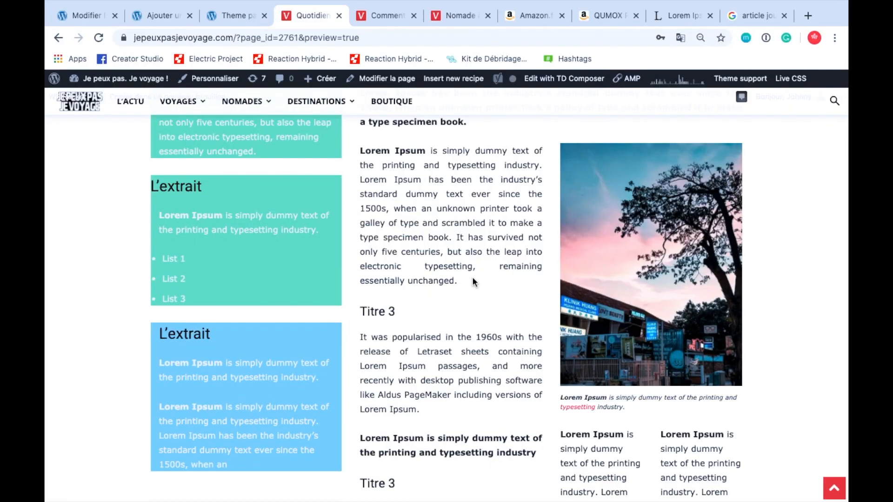
{"action": "key", "text": "super+r"}
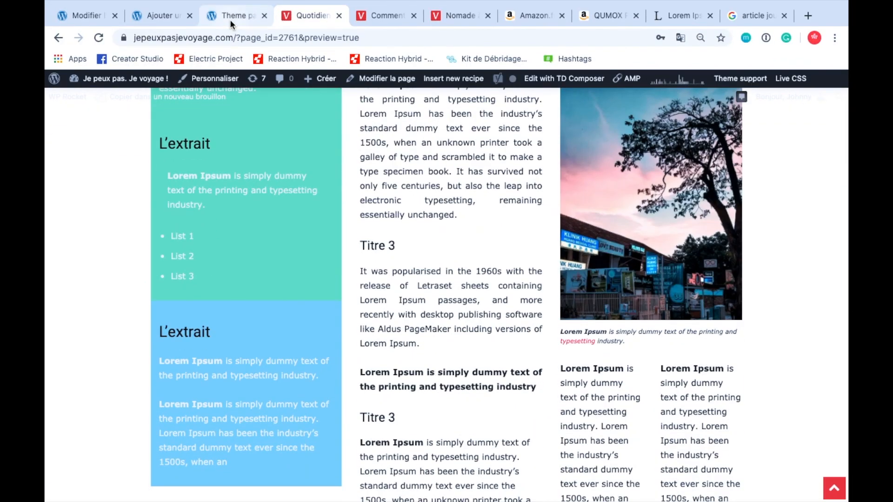
Insert a spacing block between the second green group and the blue group, set it to 25 and duplicate it
{"action": "left_click", "coordinate": [162, 16]}
{"action": "left_click", "coordinate": [254, 361]}
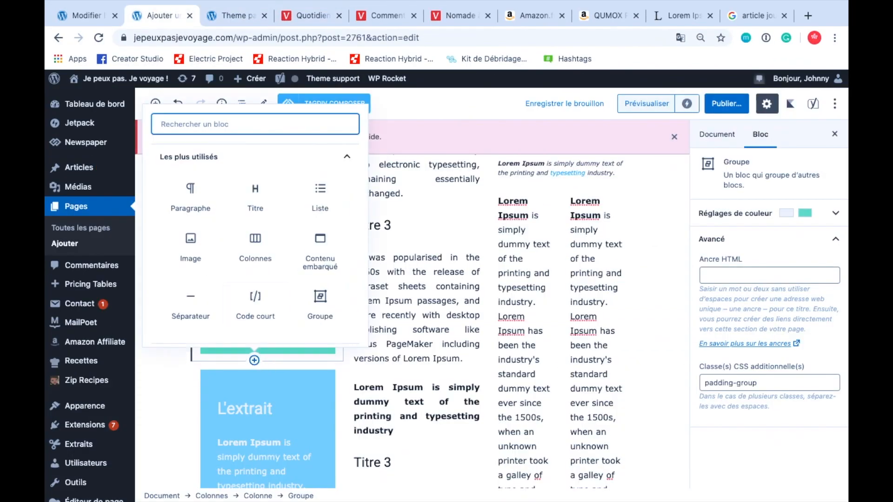
{"action": "left_click", "coordinate": [192, 188]}
{"action": "left_click", "coordinate": [741, 248]}
{"action": "key", "text": "BackSpace"}
{"action": "key", "text": "BackSpace"}
{"action": "key", "text": "BackSpace"}
{"action": "type", "text": "25"}
{"action": "key", "text": "super+shift+d"}
{"action": "left_click", "coordinate": [179, 371]}
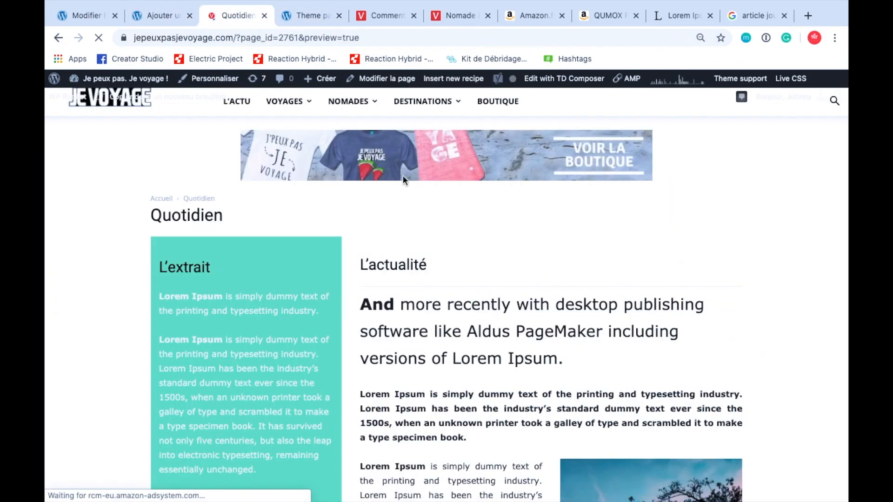
Check the spacing between the coloured groups in the reloaded "Quotidien" preview
{"action": "scroll", "coordinate": [417, 400], "scroll_direction": "down", "scroll_amount": 10}
{"action": "scroll", "coordinate": [396, 395], "scroll_direction": "up", "scroll_amount": 1}
{"action": "scroll", "coordinate": [395, 396], "scroll_direction": "up", "scroll_amount": 5}
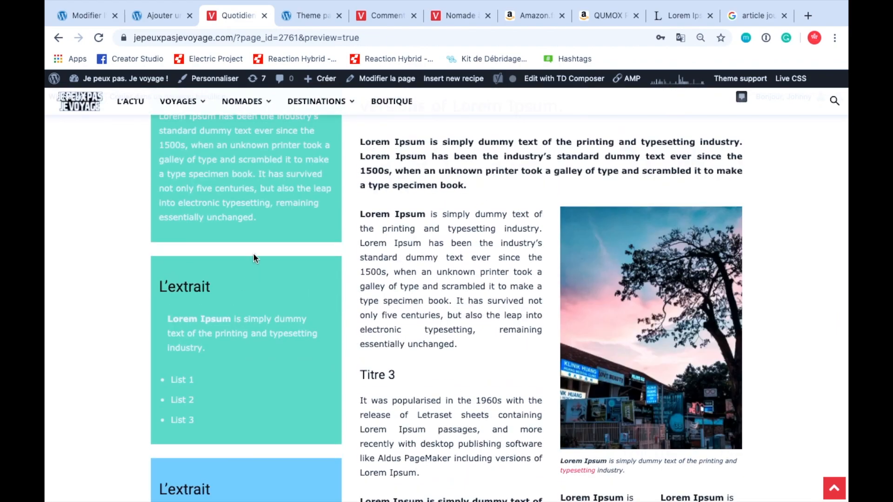
Compare the "Quotidien" page layout in the block editor with the newspaper front page in the image search results
{"action": "left_click", "coordinate": [162, 16]}
{"action": "scroll", "coordinate": [437, 255], "scroll_direction": "up", "scroll_amount": 10}
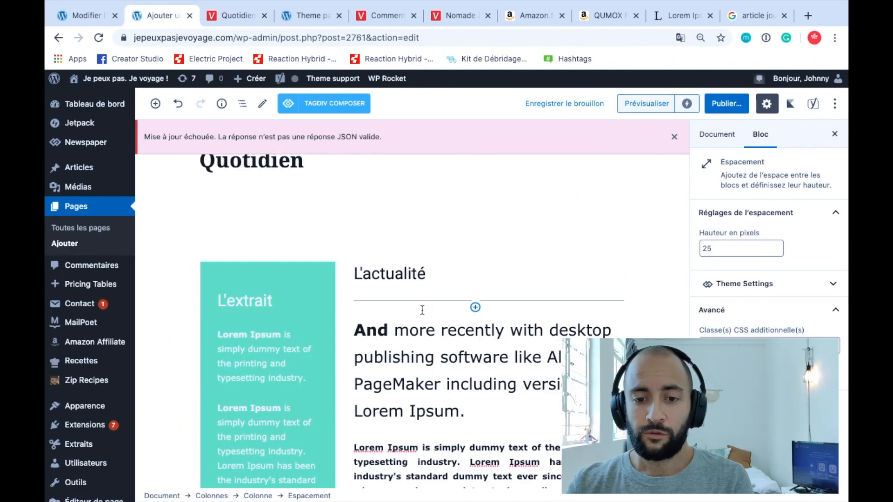
{"action": "scroll", "coordinate": [422, 310], "scroll_direction": "down", "scroll_amount": 4}
{"action": "scroll", "coordinate": [422, 310], "scroll_direction": "up", "scroll_amount": 4}
{"action": "left_click", "coordinate": [753, 15]}
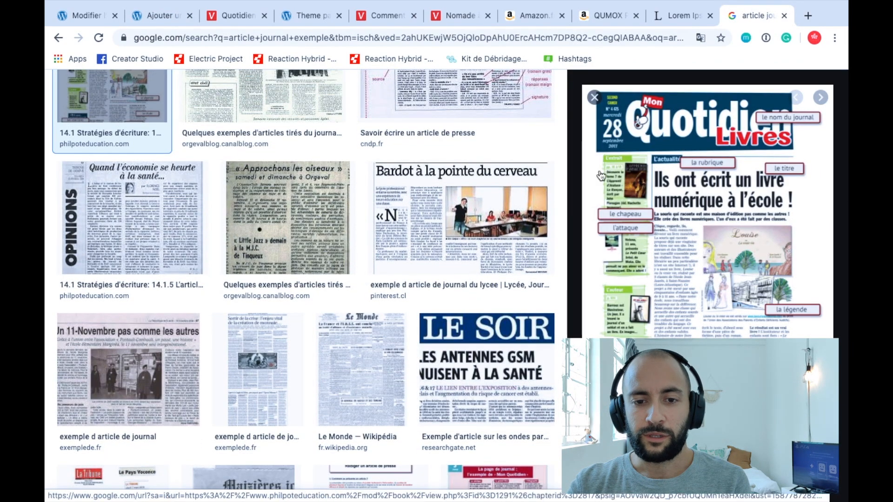
{"action": "left_click", "coordinate": [158, 15]}
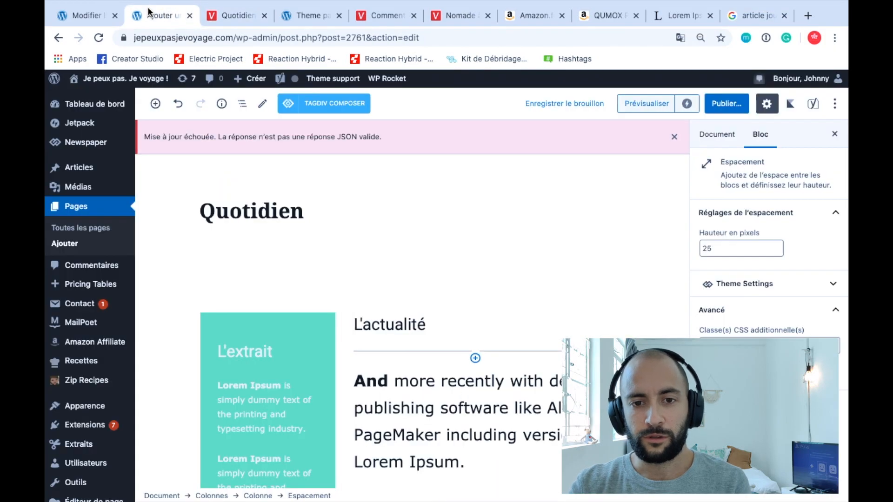
{"action": "scroll", "coordinate": [415, 283], "scroll_direction": "down", "scroll_amount": 10}
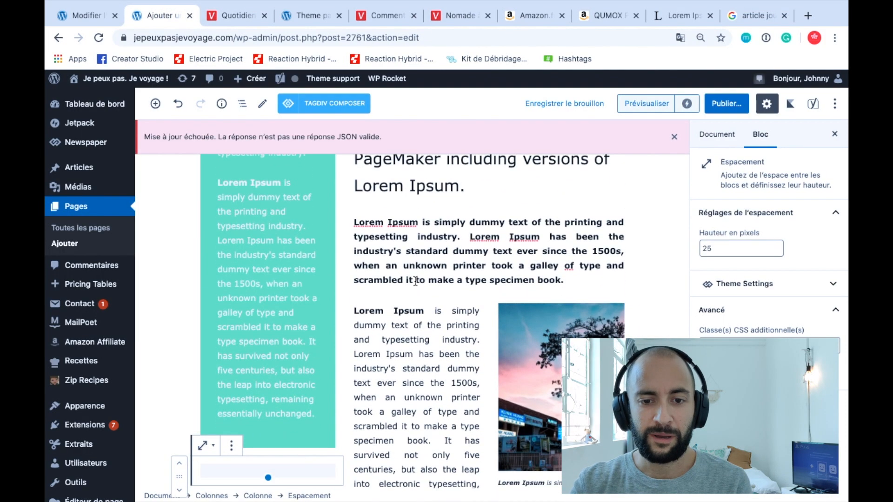
{"action": "scroll", "coordinate": [415, 281], "scroll_direction": "down", "scroll_amount": 8}
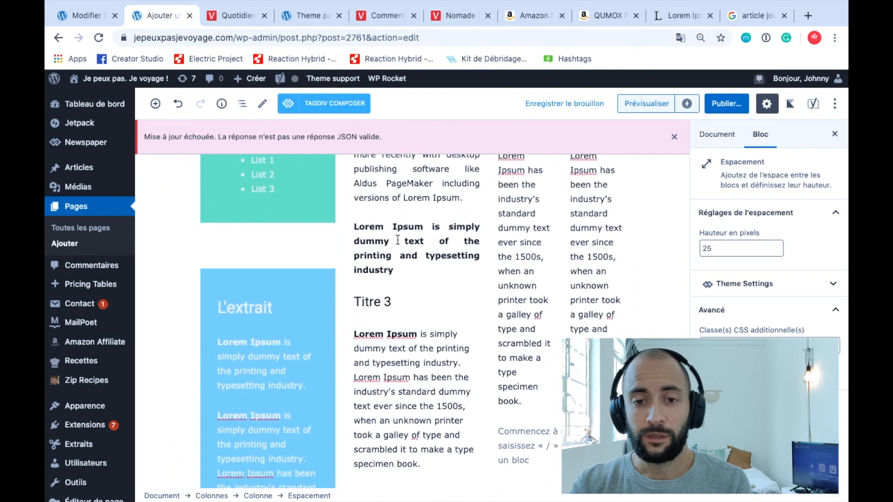
Review the "Quotidien" preview from its title down to the footer and reload it
{"action": "left_click", "coordinate": [233, 15]}
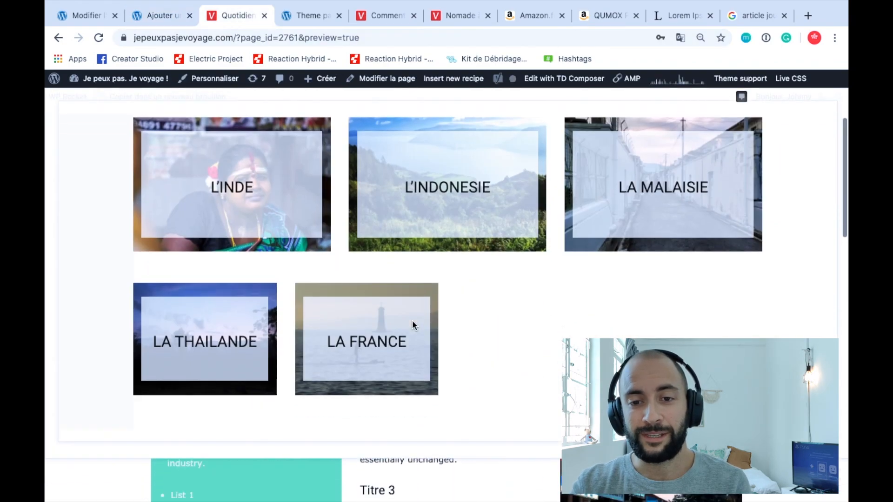
{"action": "scroll", "coordinate": [433, 333], "scroll_direction": "up", "scroll_amount": 3}
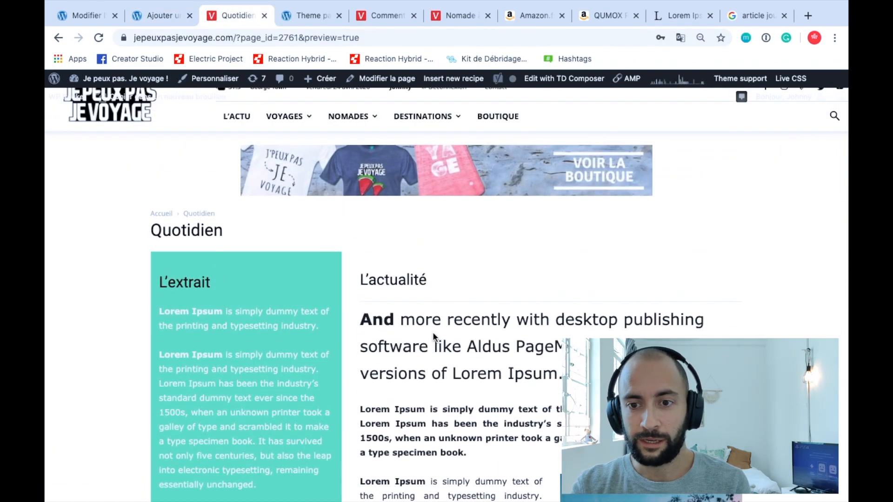
{"action": "scroll", "coordinate": [433, 335], "scroll_direction": "down", "scroll_amount": 10}
{"action": "scroll", "coordinate": [434, 333], "scroll_direction": "down", "scroll_amount": 1}
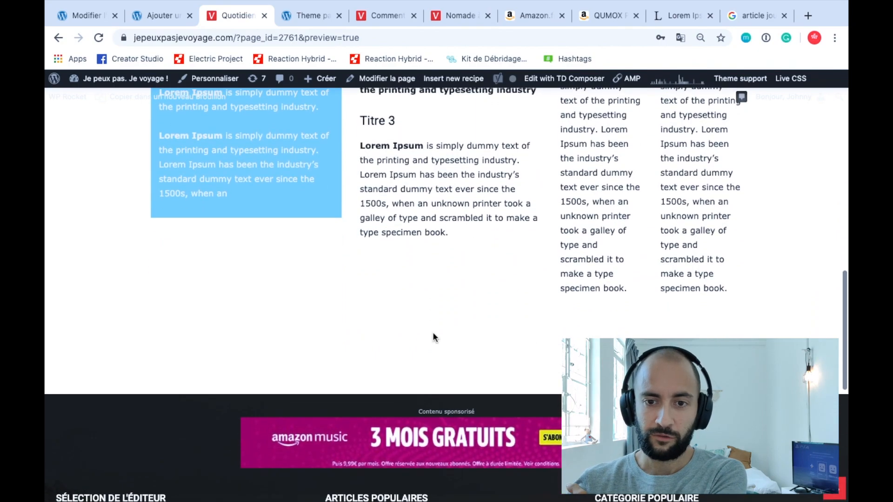
{"action": "key", "text": "super+r"}
{"action": "scroll", "coordinate": [433, 334], "scroll_direction": "up", "scroll_amount": 5}
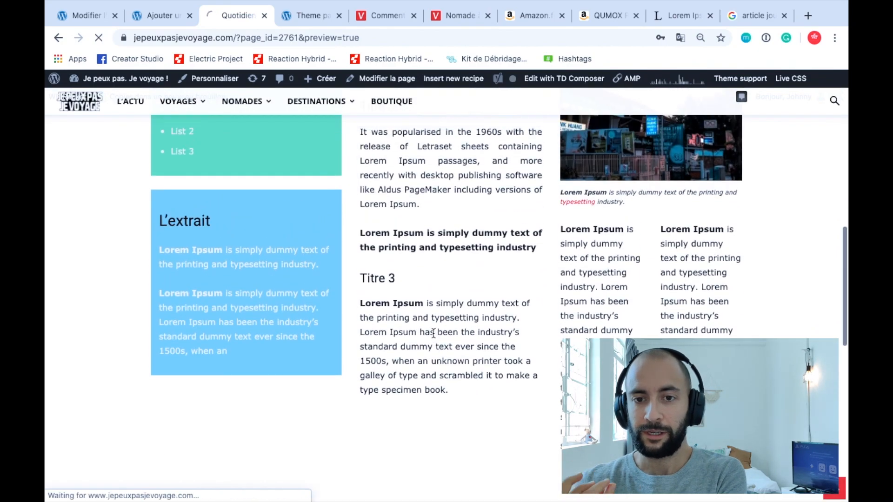
{"action": "scroll", "coordinate": [494, 228], "scroll_direction": "up", "scroll_amount": 2}
{"action": "scroll", "coordinate": [494, 228], "scroll_direction": "up", "scroll_amount": 1}
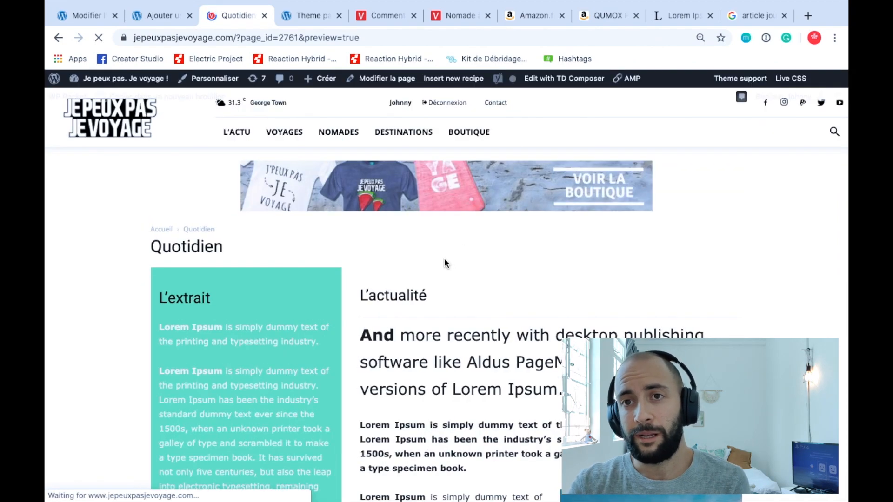
Examine the lead text and the article paragraphs under "L'actualité" and "Titre 3" in the preview
{"action": "scroll", "coordinate": [445, 258], "scroll_direction": "down", "scroll_amount": 3}
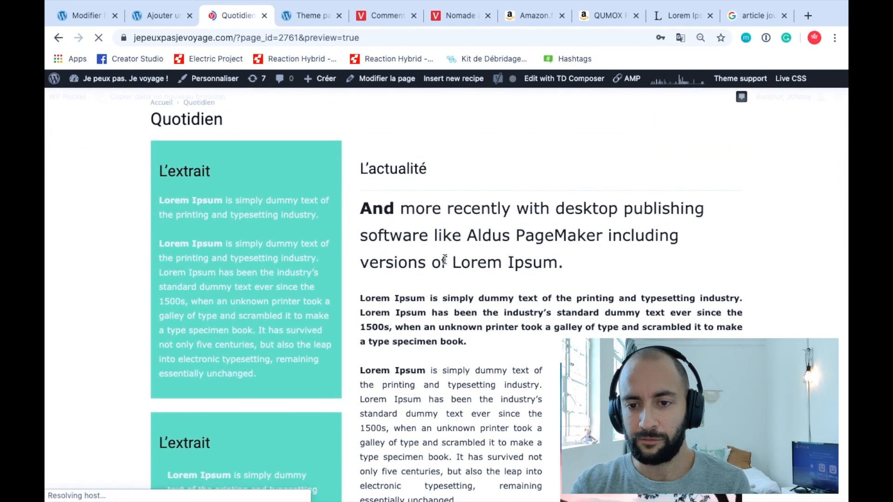
{"action": "triple_click", "coordinate": [445, 260]}
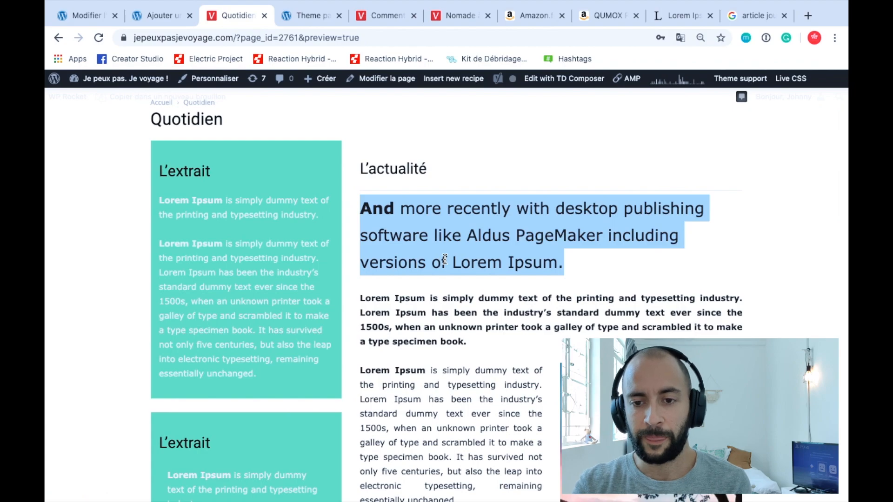
{"action": "scroll", "coordinate": [445, 261], "scroll_direction": "down", "scroll_amount": 4}
{"action": "double_click", "coordinate": [449, 264]}
{"action": "triple_click", "coordinate": [445, 268]}
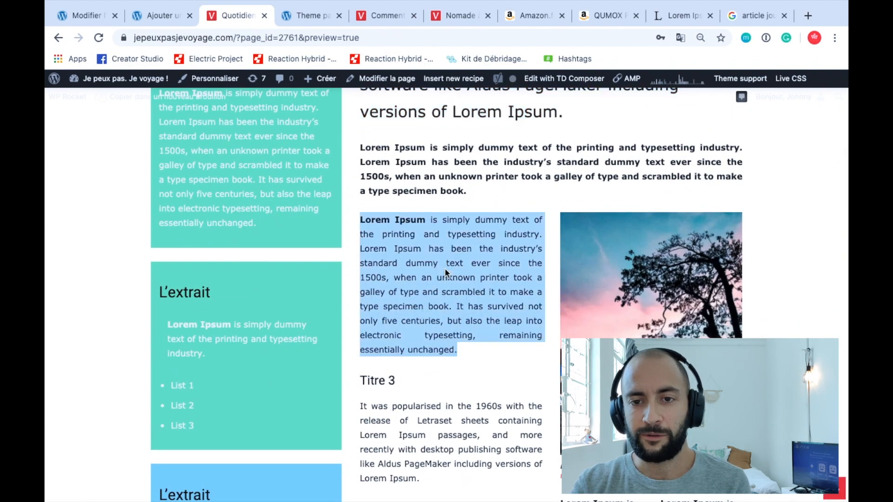
{"action": "scroll", "coordinate": [444, 268], "scroll_direction": "down", "scroll_amount": 3}
{"action": "triple_click", "coordinate": [404, 316]}
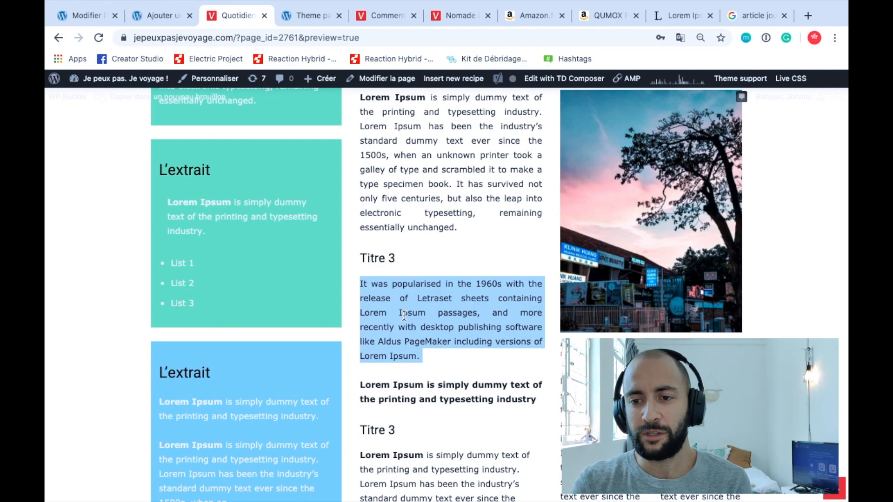
{"action": "left_click", "coordinate": [404, 315]}
Look over the whole previewed page, including the coloured groups, the image with its caption and the text columns
{"action": "scroll", "coordinate": [404, 317], "scroll_direction": "up", "scroll_amount": 4}
{"action": "scroll", "coordinate": [404, 316], "scroll_direction": "down", "scroll_amount": 8}
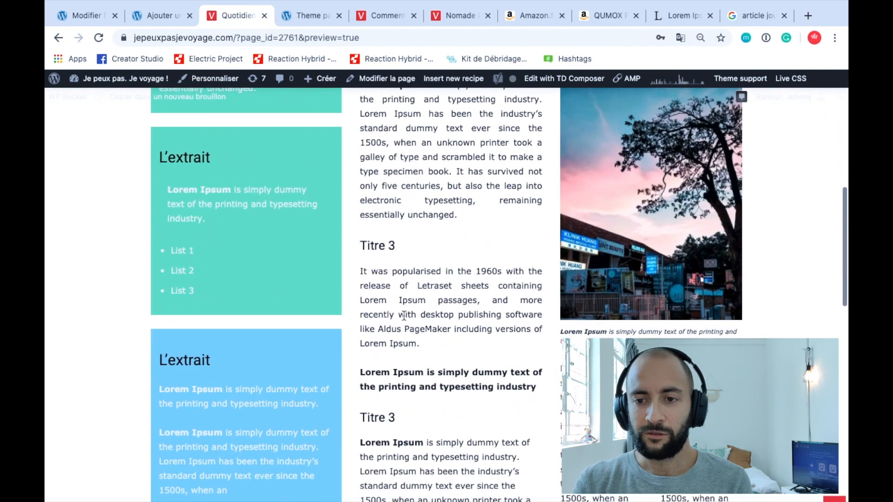
{"action": "scroll", "coordinate": [405, 318], "scroll_direction": "down", "scroll_amount": 2}
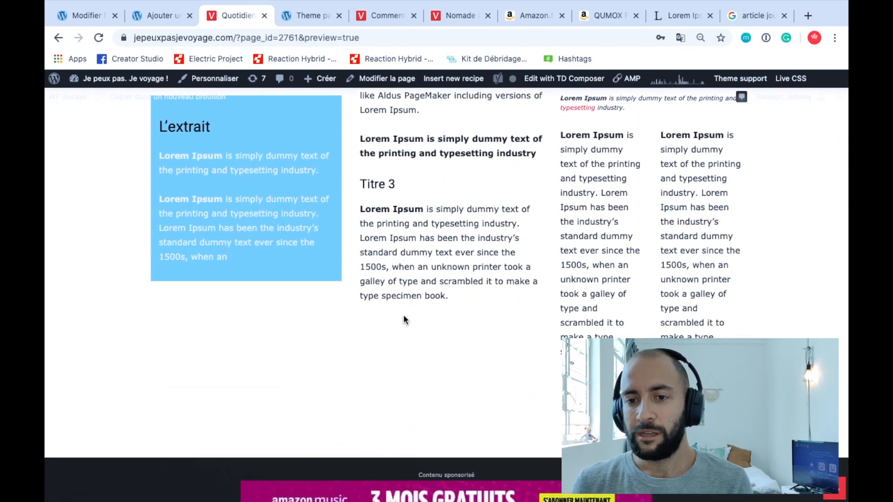
{"action": "scroll", "coordinate": [405, 319], "scroll_direction": "up", "scroll_amount": 15}
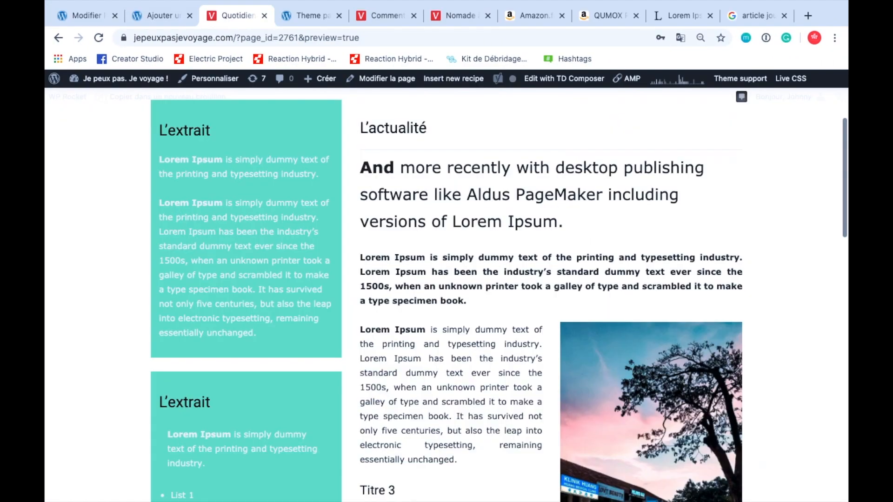
{"action": "scroll", "coordinate": [433, 333], "scroll_direction": "up", "scroll_amount": 3}
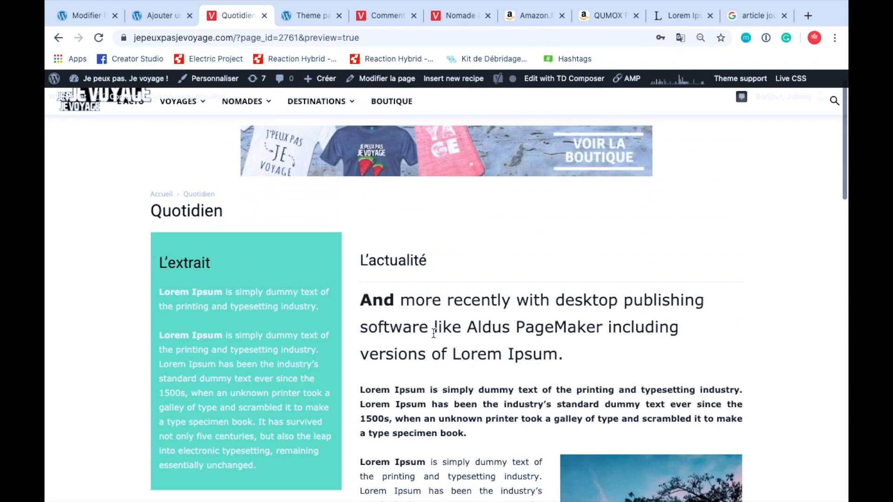
{"action": "scroll", "coordinate": [432, 332], "scroll_direction": "down", "scroll_amount": 6}
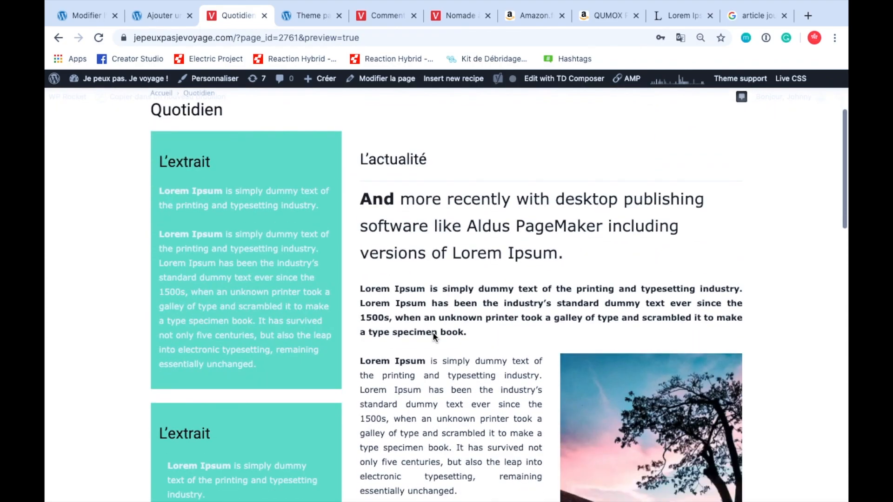
{"action": "scroll", "coordinate": [433, 332], "scroll_direction": "down", "scroll_amount": 8}
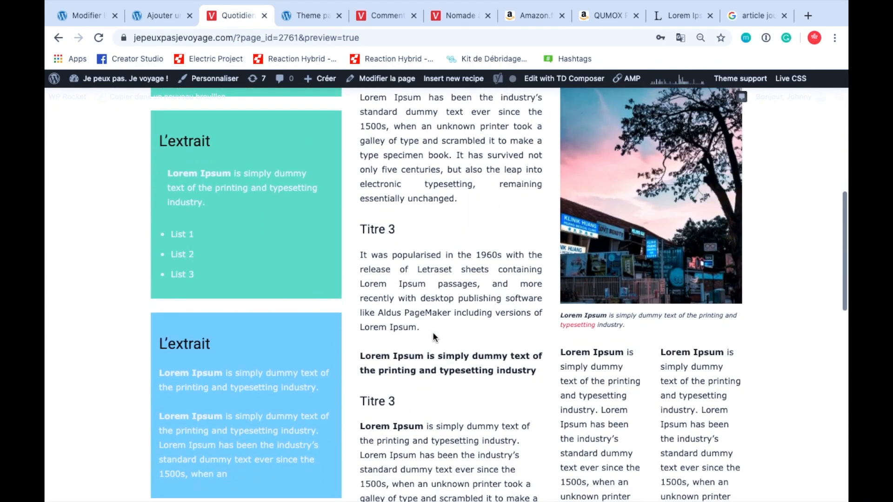